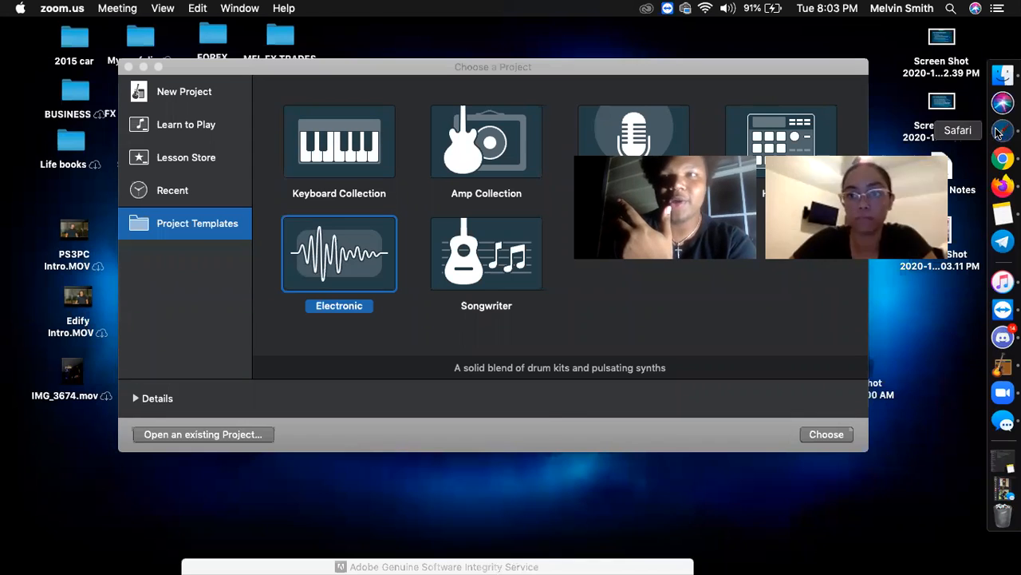
Step: Bring Chrome with the lofi hip hop radio stream to the front
{"action": "left_click", "coordinate": [1004, 153]}
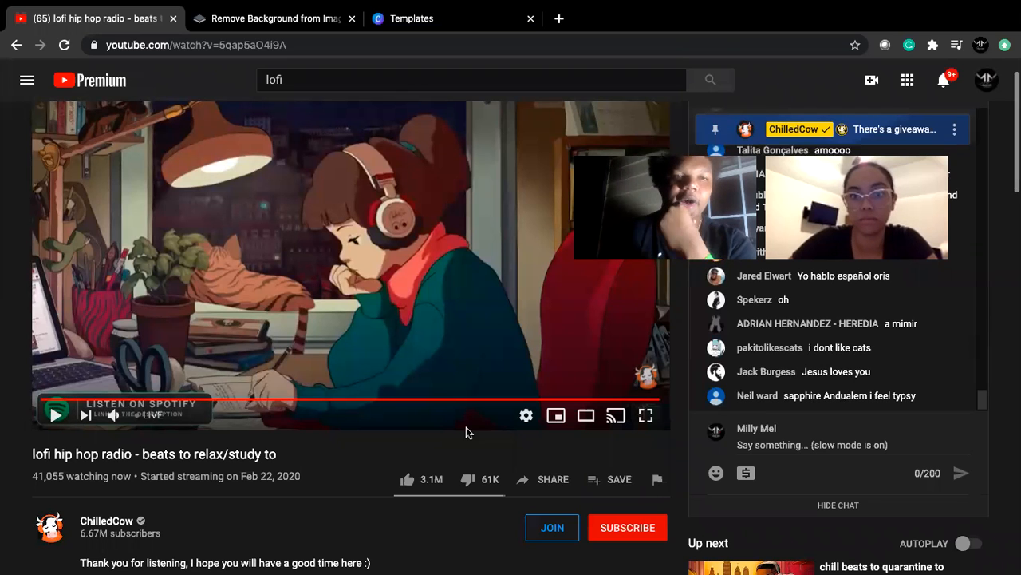
Step: Resume the lofi hip hop radio stream with the volume raised, then go to remove.bg
{"action": "scroll", "coordinate": [166, 465], "scroll_direction": "up", "scroll_amount": 1}
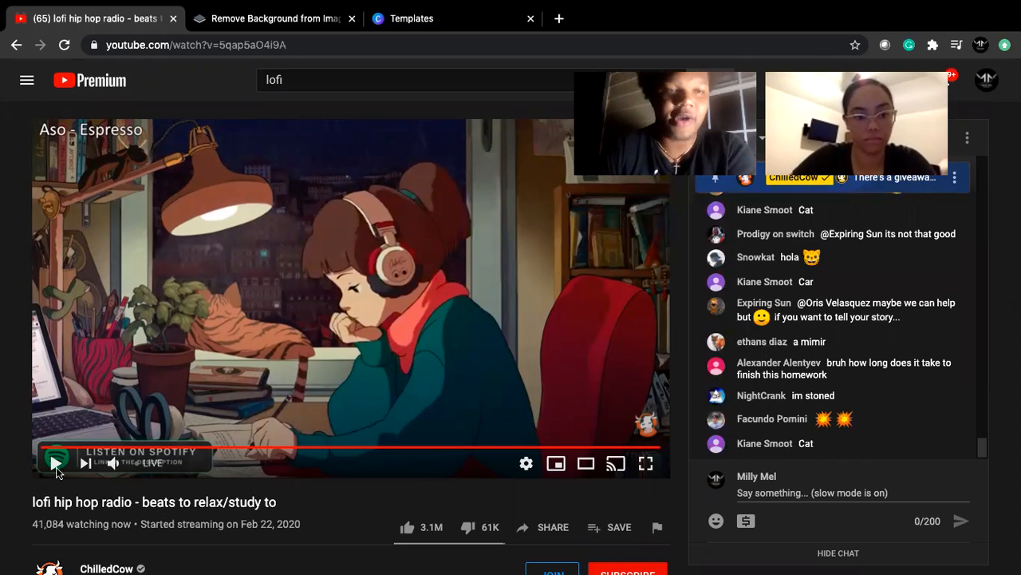
{"action": "left_click", "coordinate": [56, 463]}
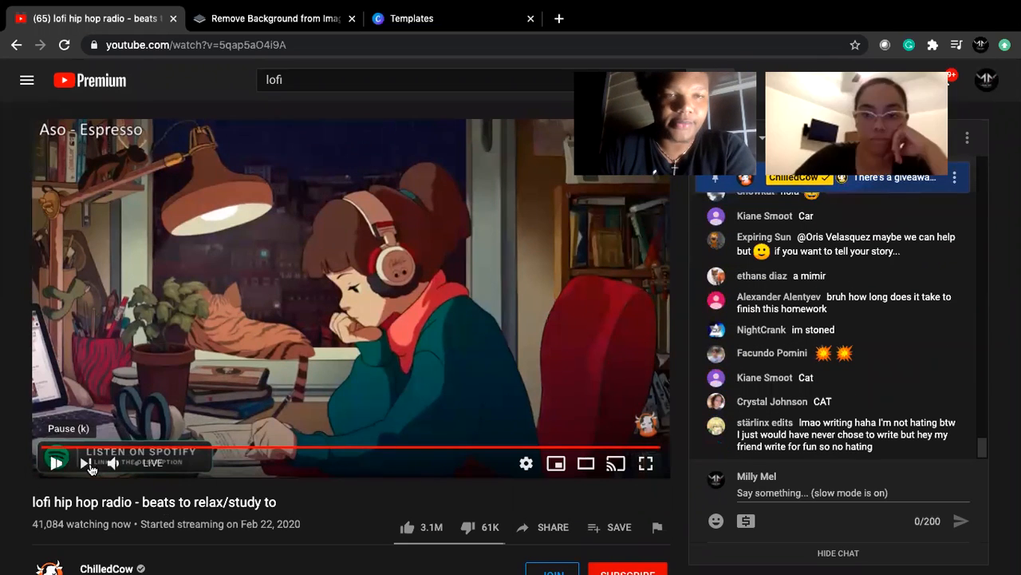
{"action": "mouse_move", "coordinate": [114, 464]}
{"action": "left_click", "coordinate": [146, 463]}
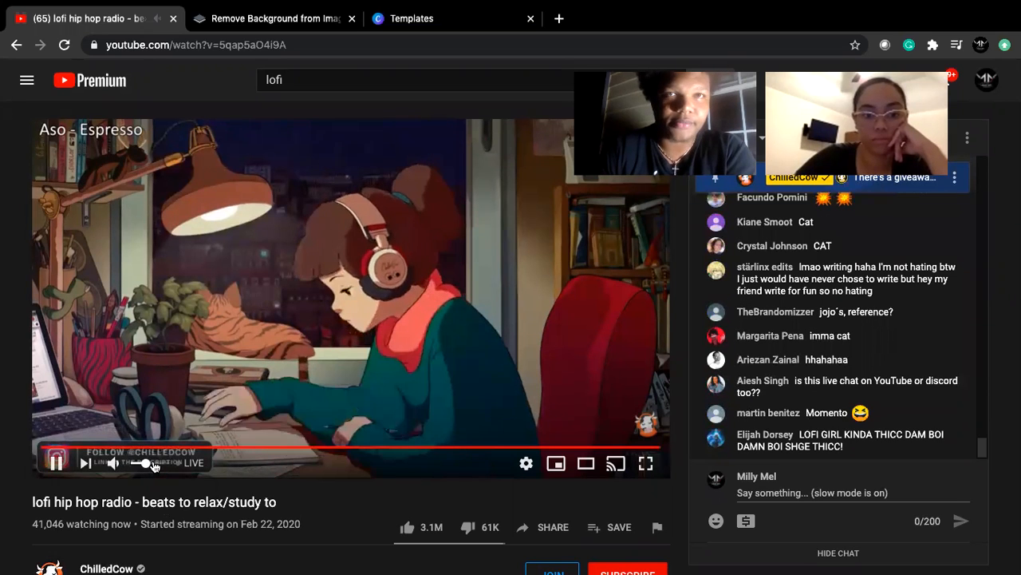
{"action": "left_click", "coordinate": [280, 20]}
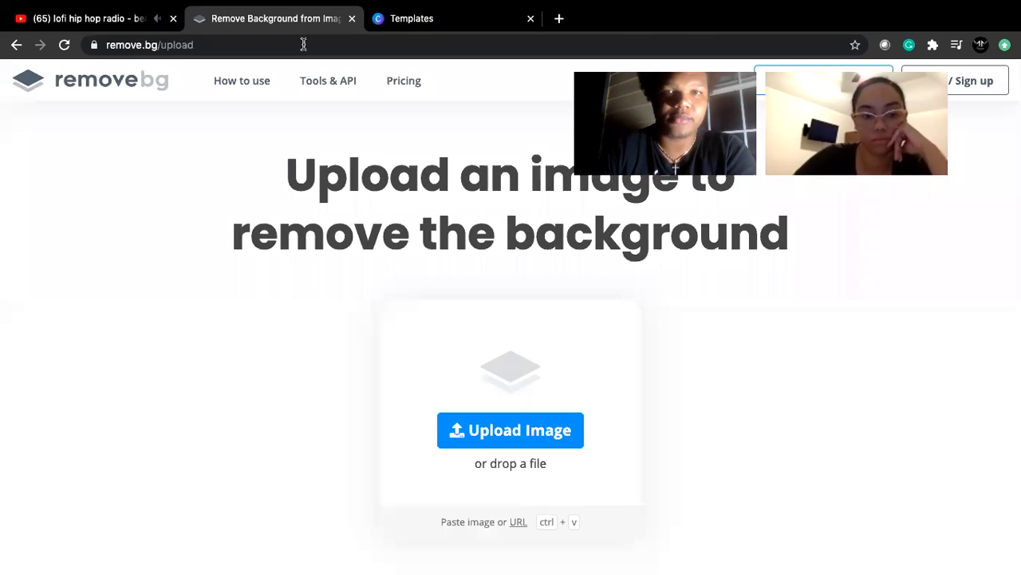
Step: Upload IMG_0869.jpeg from the Desktop to remove.bg for background removal
{"action": "left_click", "coordinate": [524, 435]}
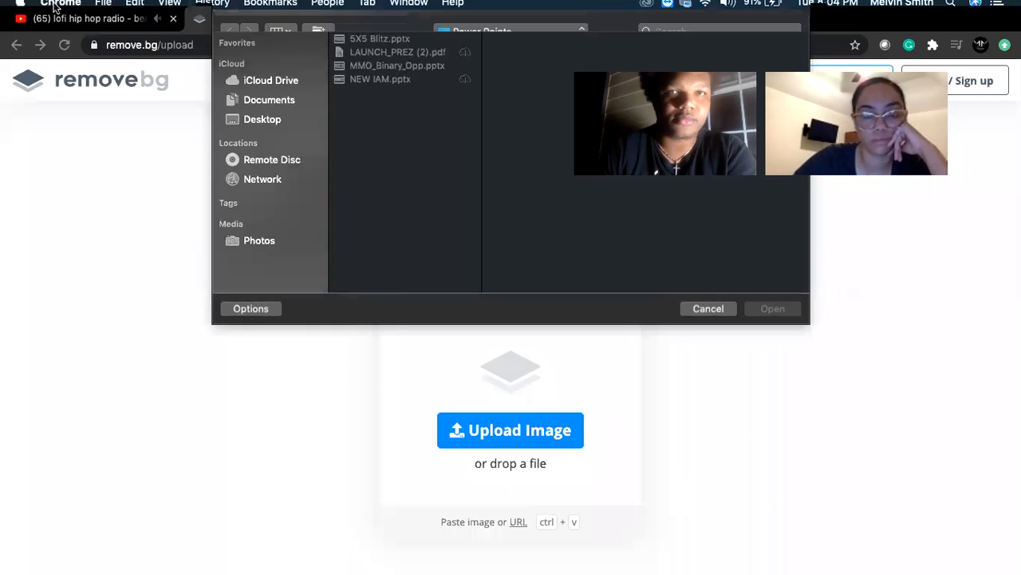
{"action": "left_click", "coordinate": [263, 119]}
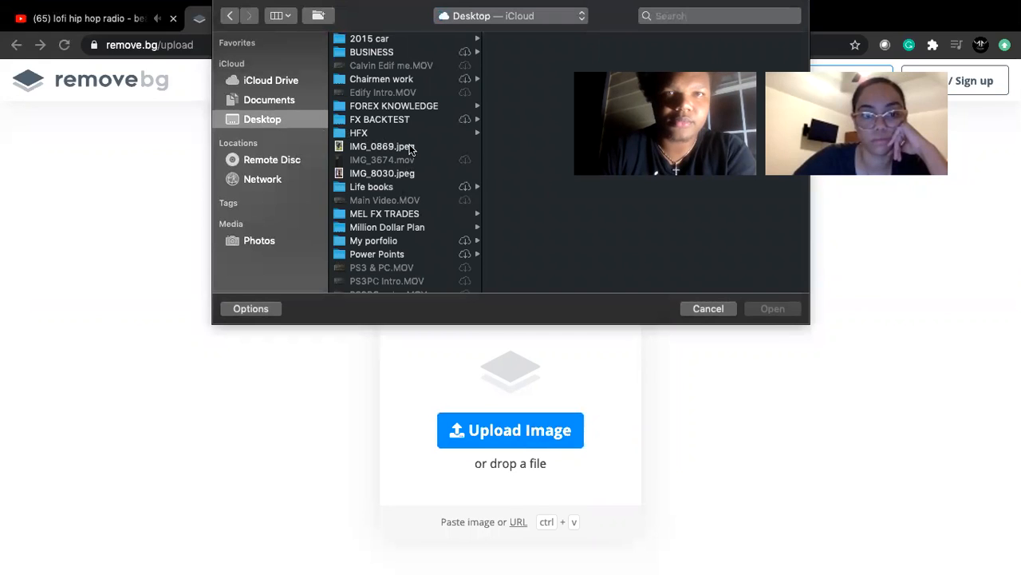
{"action": "left_click", "coordinate": [409, 148]}
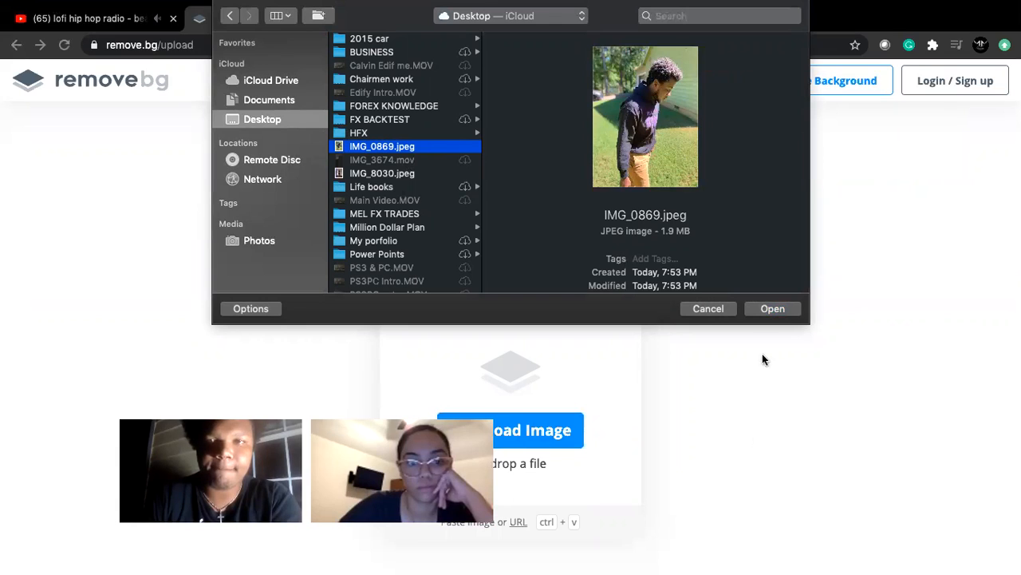
{"action": "left_click", "coordinate": [771, 309]}
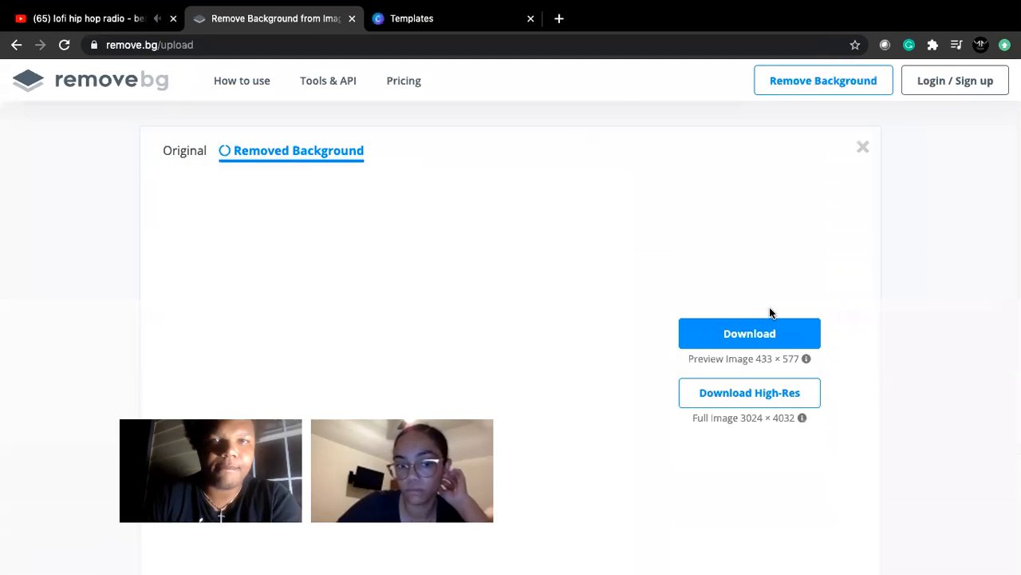
{"action": "scroll", "coordinate": [770, 312], "scroll_direction": "down", "scroll_amount": 2}
{"action": "scroll", "coordinate": [770, 312], "scroll_direction": "down", "scroll_amount": 3}
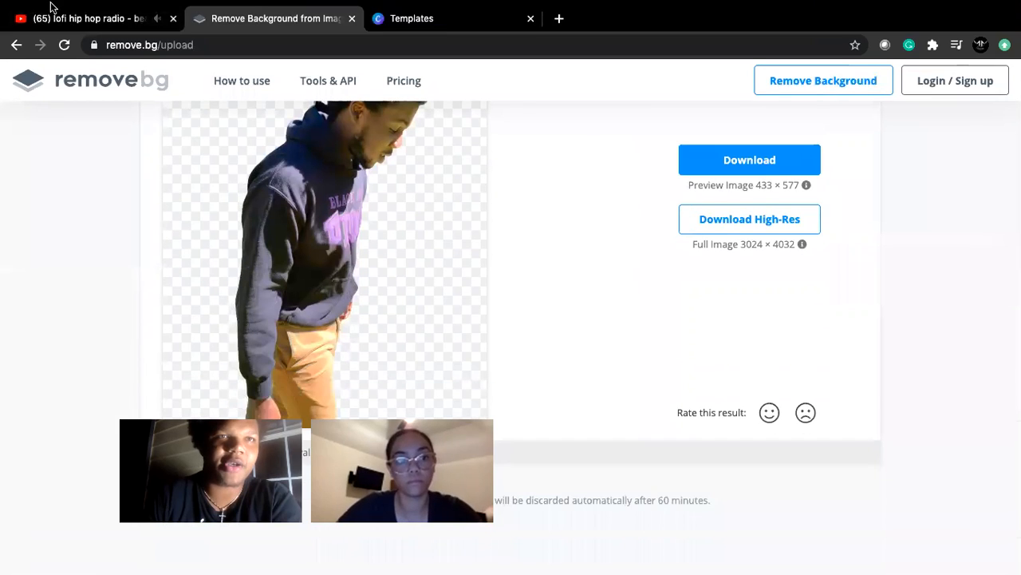
Step: Download the cut-out IMG_0869-removebg-preview.png and copy it onto the desktop
{"action": "mouse_move", "coordinate": [50, 6]}
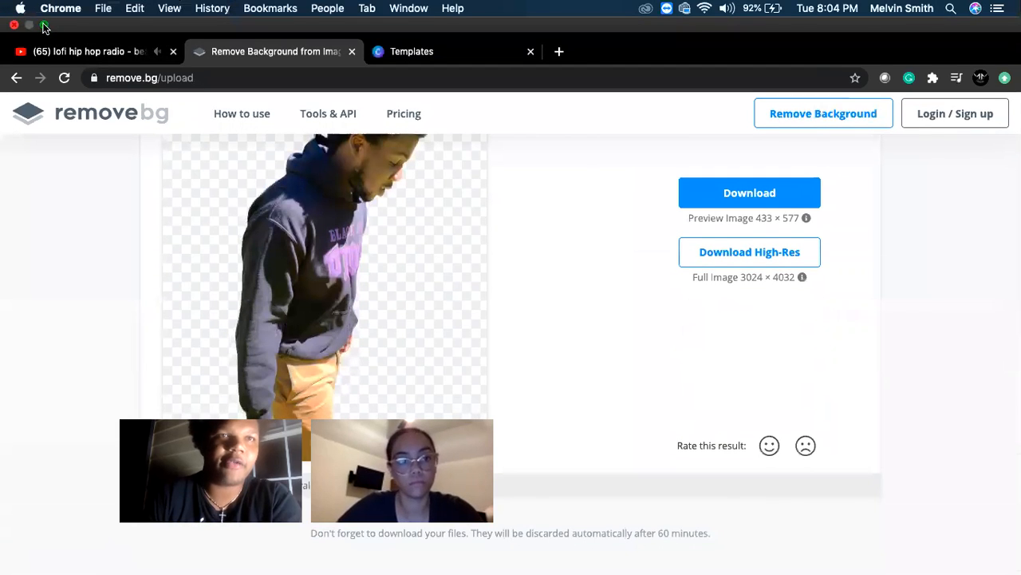
{"action": "left_click", "coordinate": [44, 25]}
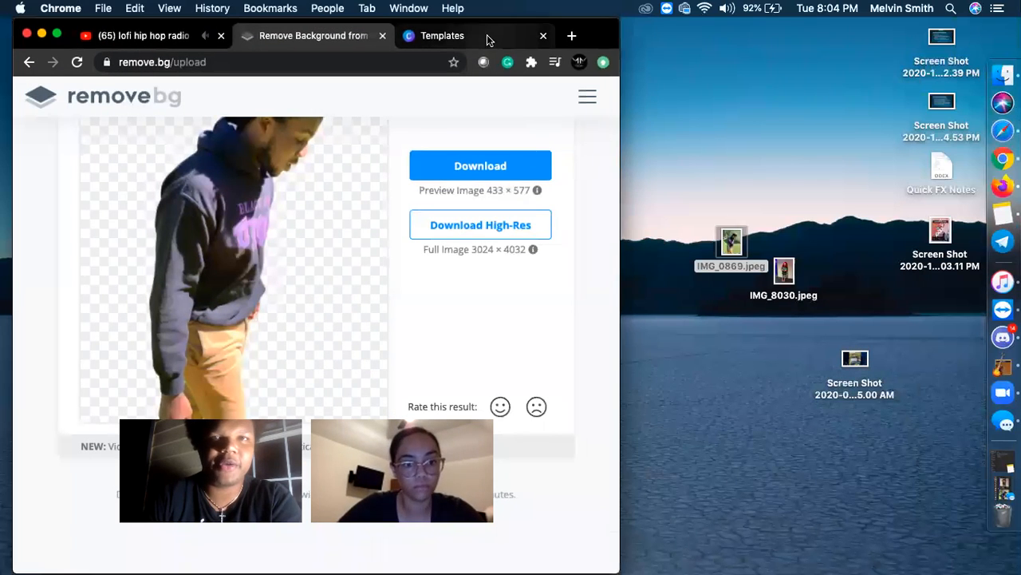
{"action": "mouse_move", "coordinate": [594, 31]}
{"action": "left_mouse_down"}
{"action": "mouse_move", "coordinate": [611, 32]}
{"action": "mouse_move", "coordinate": [595, 27]}
{"action": "left_mouse_up"}
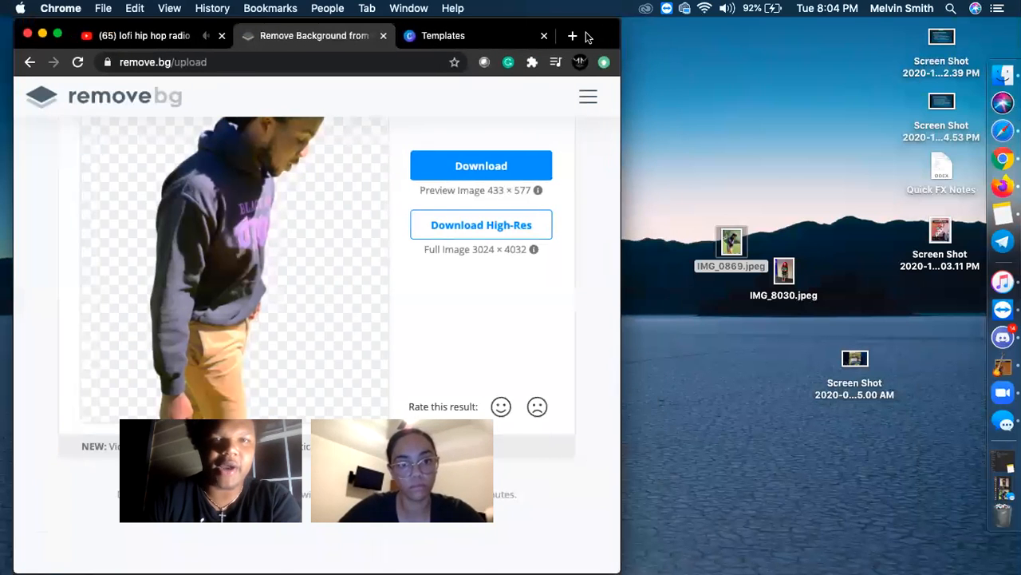
{"action": "scroll", "coordinate": [447, 346], "scroll_direction": "down", "scroll_amount": 5}
{"action": "scroll", "coordinate": [449, 339], "scroll_direction": "up", "scroll_amount": 6}
{"action": "left_click", "coordinate": [491, 262]}
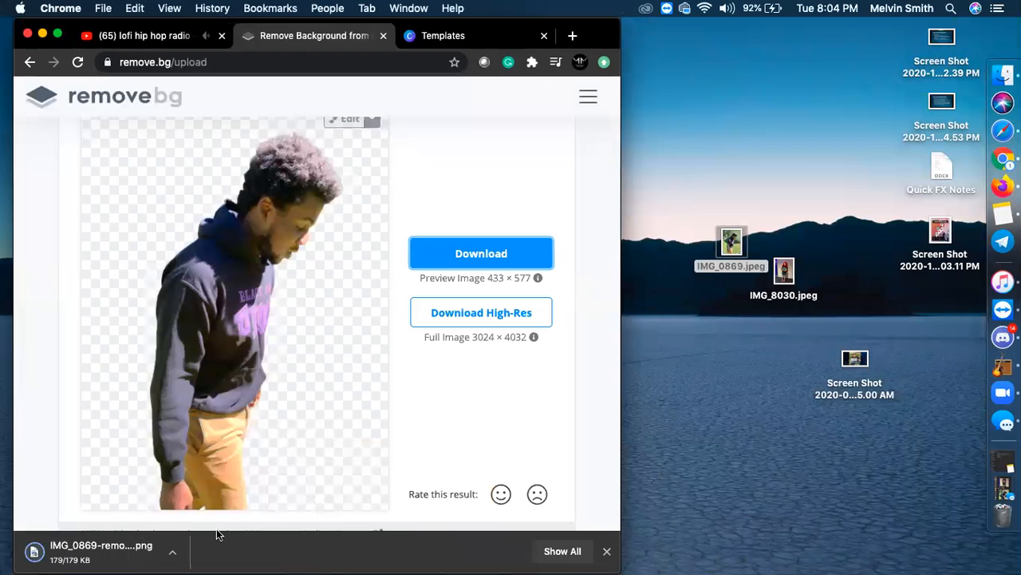
{"action": "left_click", "coordinate": [171, 551]}
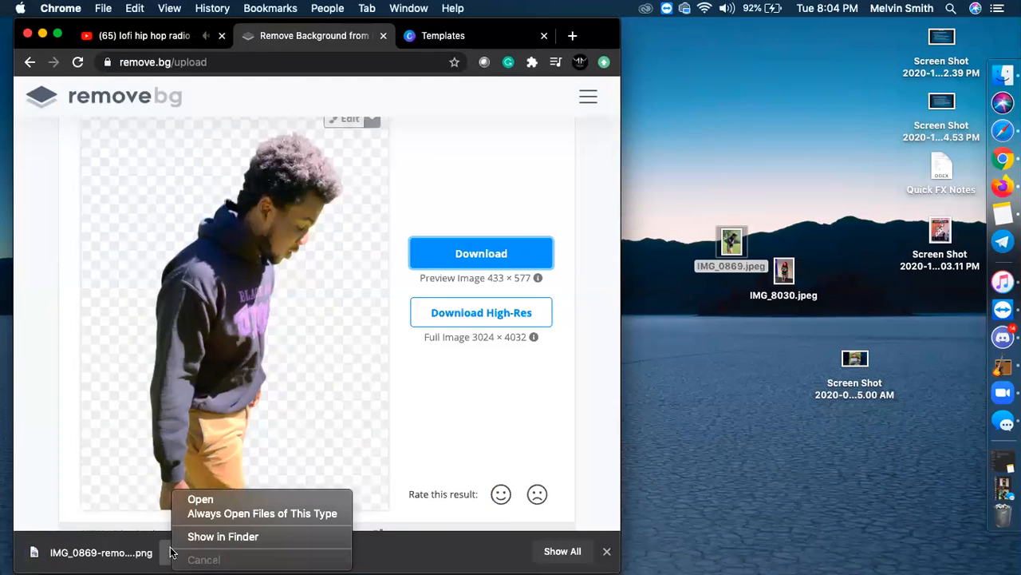
{"action": "left_click", "coordinate": [215, 537]}
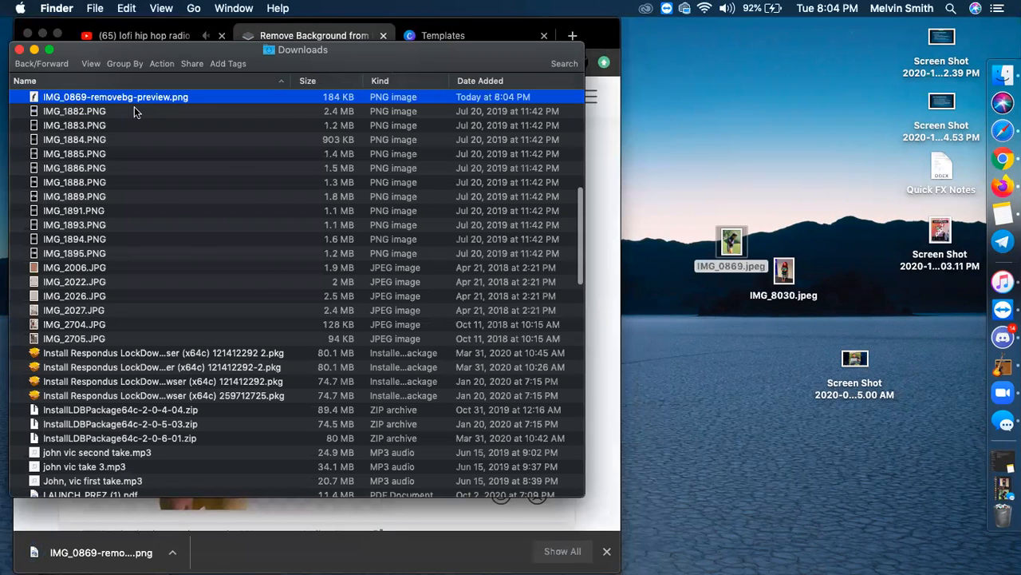
{"action": "left_click_drag", "start_coordinate": [127, 96], "coordinate": [711, 392]}
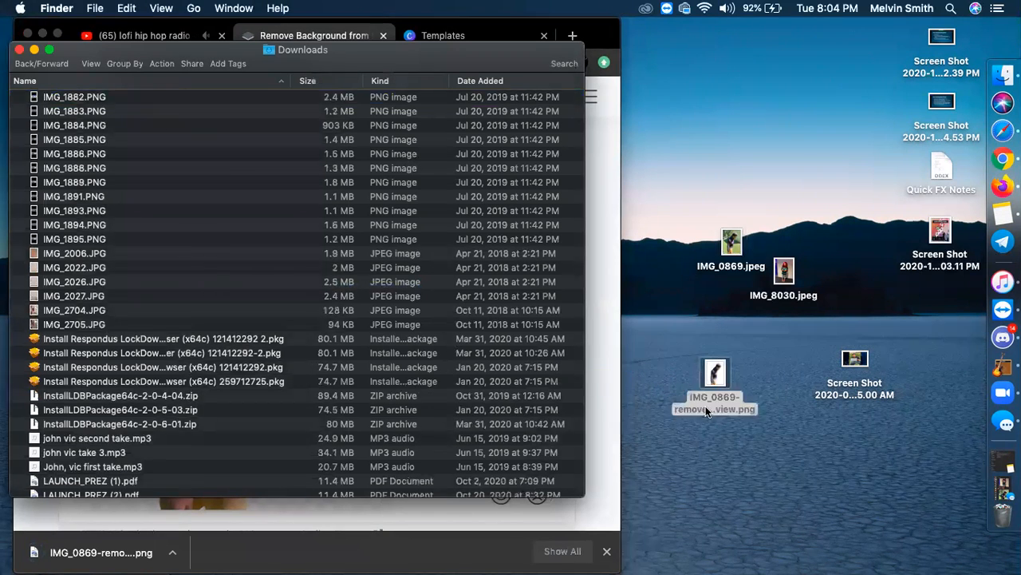
{"action": "left_click", "coordinate": [601, 168]}
{"action": "left_click", "coordinate": [78, 62]}
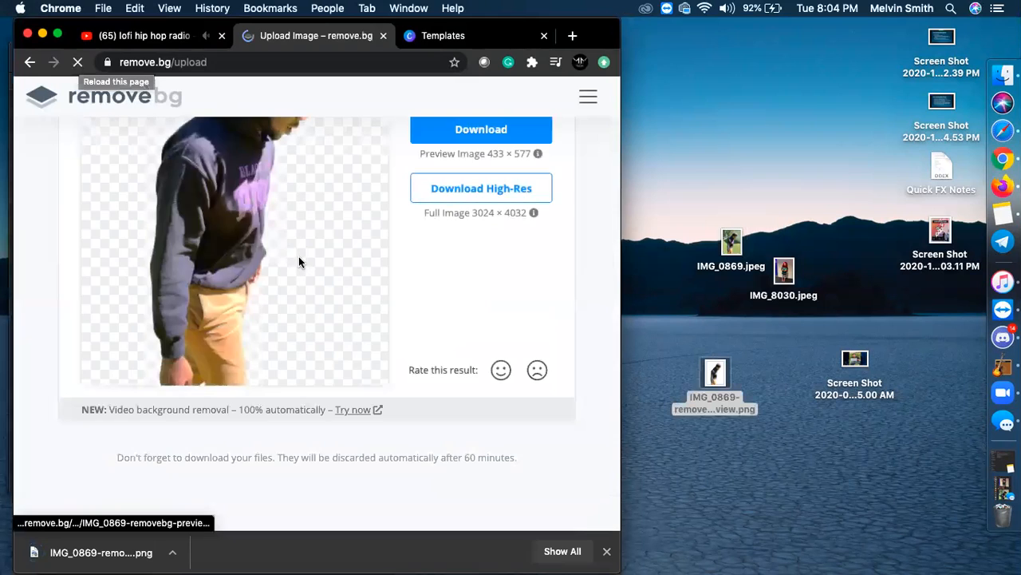
Step: Upload a second photo, IMG_8030.jpeg, to remove.bg for background removal
{"action": "scroll", "coordinate": [298, 256], "scroll_direction": "up", "scroll_amount": 3}
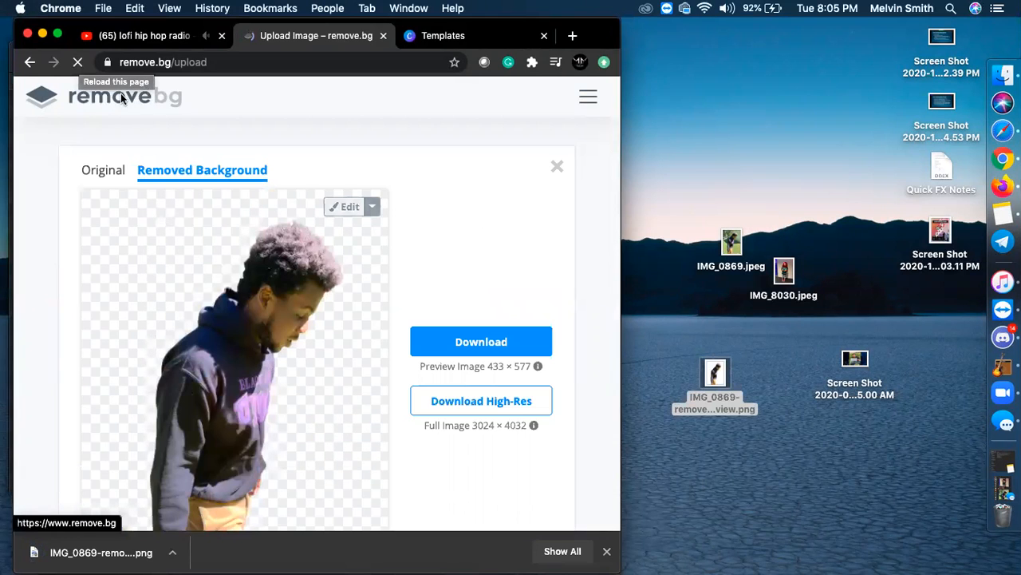
{"action": "left_click", "coordinate": [30, 64]}
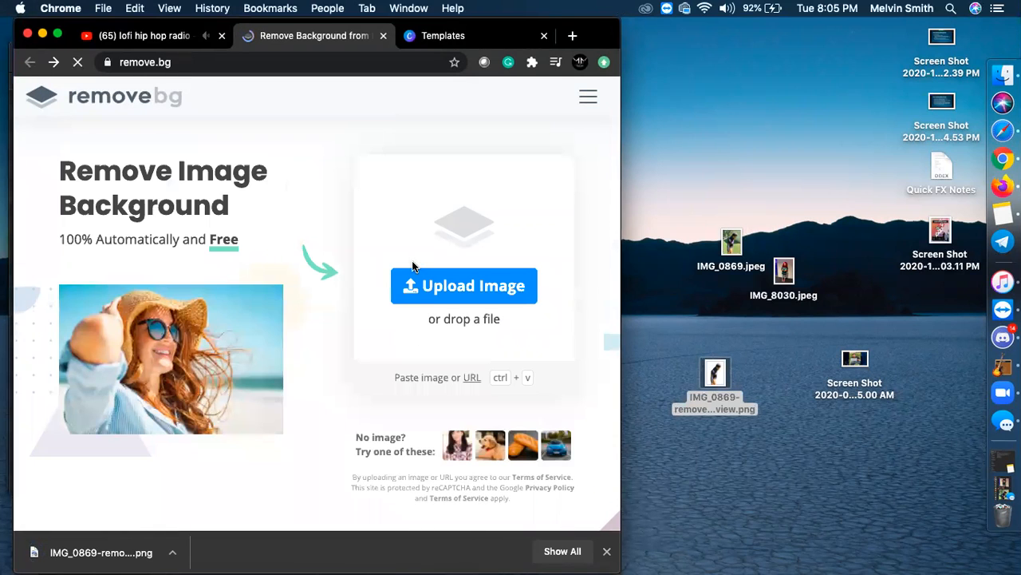
{"action": "left_click", "coordinate": [403, 296]}
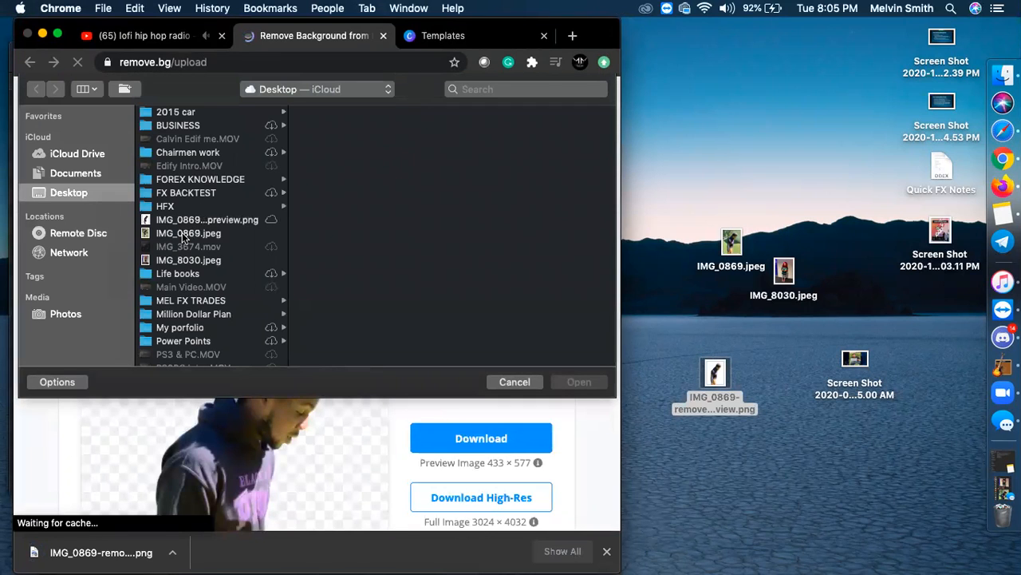
{"action": "left_click", "coordinate": [180, 260]}
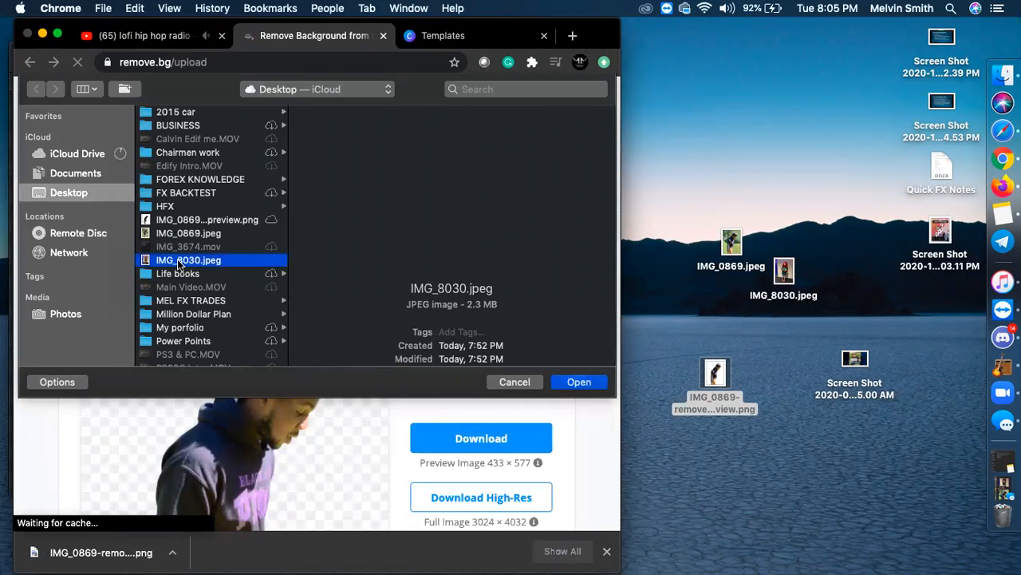
{"action": "left_click", "coordinate": [580, 381]}
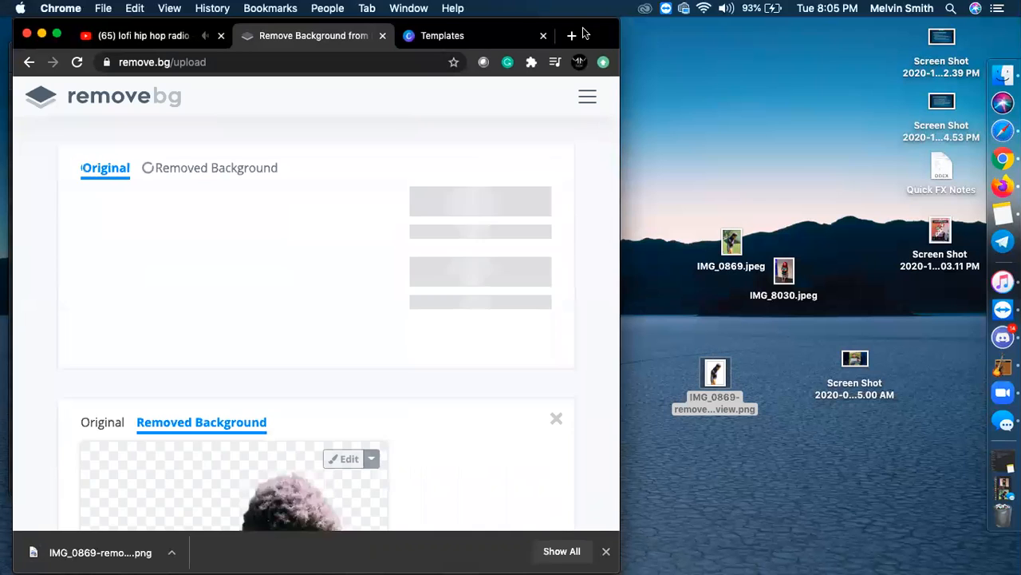
{"action": "scroll", "coordinate": [423, 253], "scroll_direction": "down", "scroll_amount": 2}
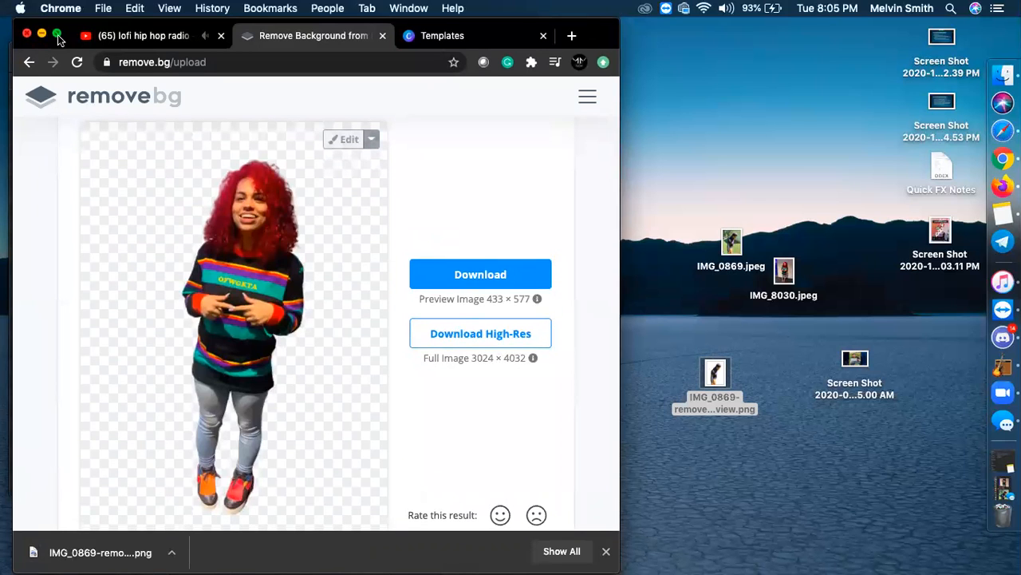
Step: Download the IMG_8030-removebg-preview.png cut-out and copy it onto the desktop
{"action": "left_click", "coordinate": [484, 284]}
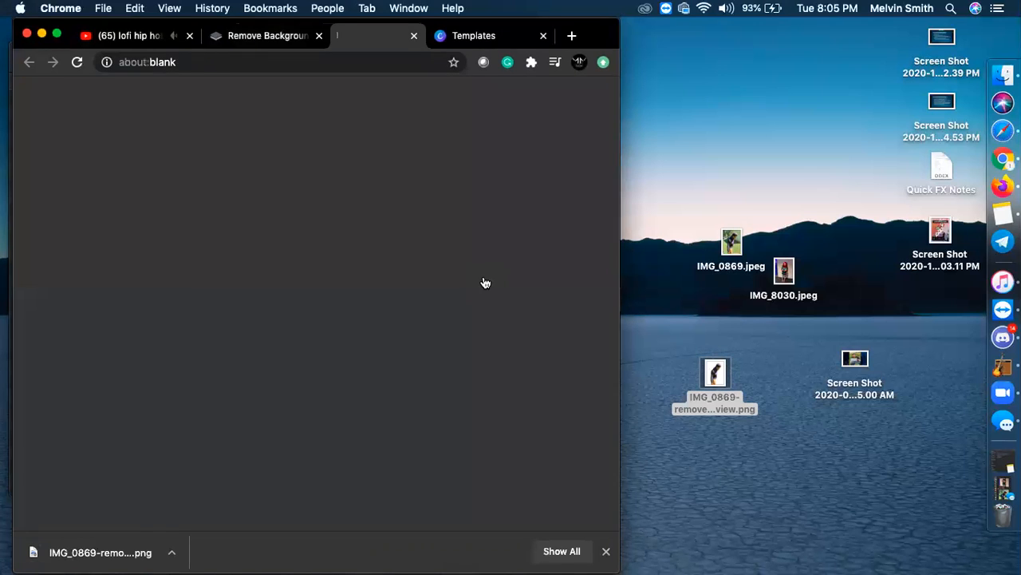
{"action": "left_click", "coordinate": [173, 553]}
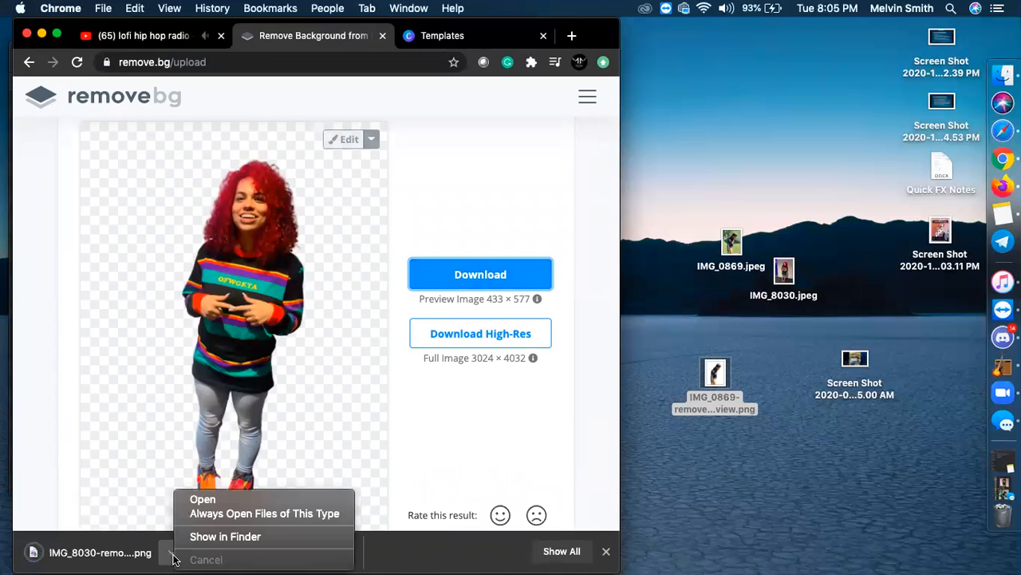
{"action": "left_click", "coordinate": [202, 536]}
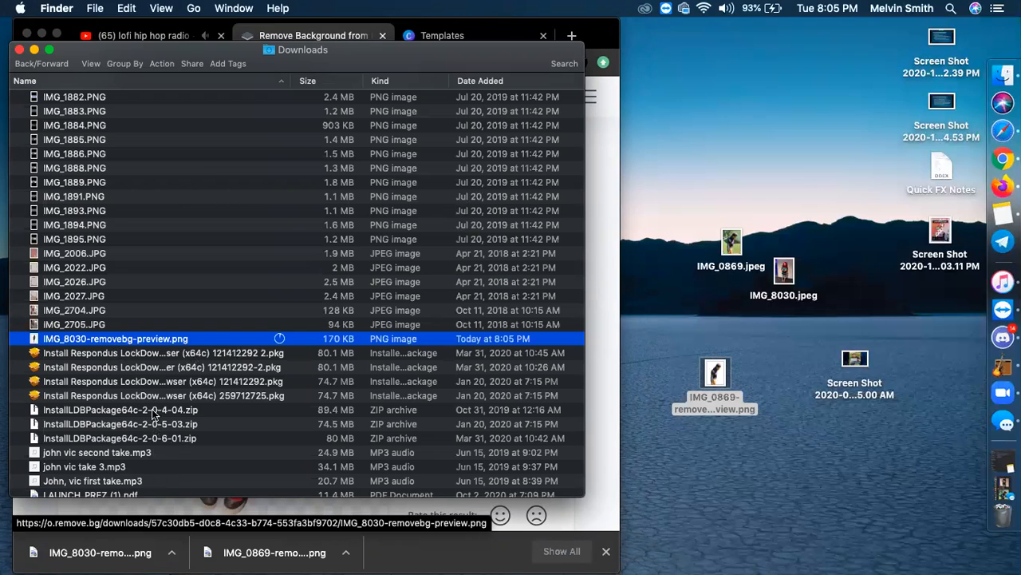
{"action": "left_click_drag", "start_coordinate": [109, 338], "coordinate": [774, 428]}
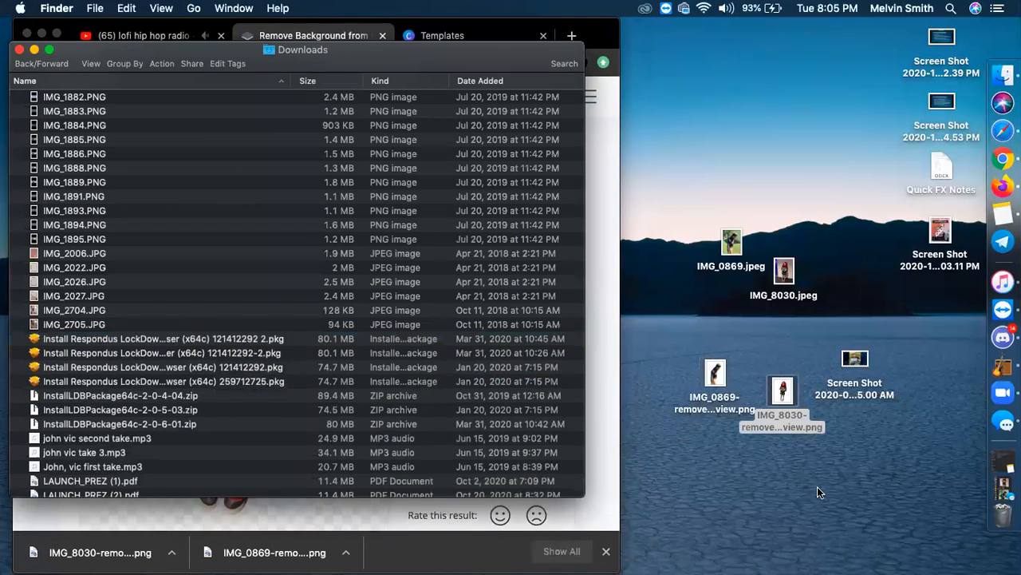
{"action": "left_click", "coordinate": [410, 56]}
Step: Close the Downloads window and go to Canva's Flyer Templates page
{"action": "left_click_drag", "start_coordinate": [410, 56], "coordinate": [405, 156]}
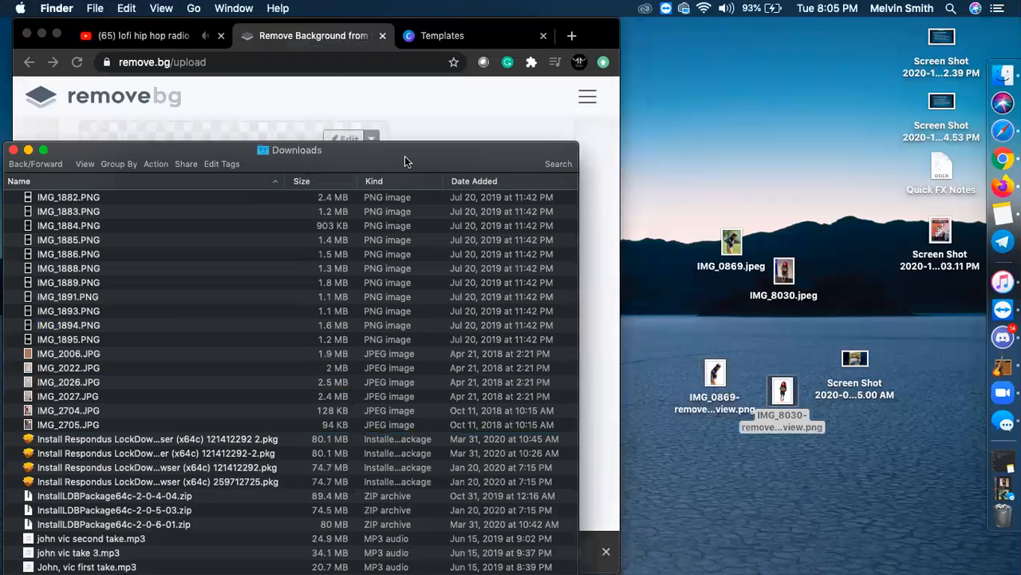
{"action": "left_click", "coordinate": [13, 150]}
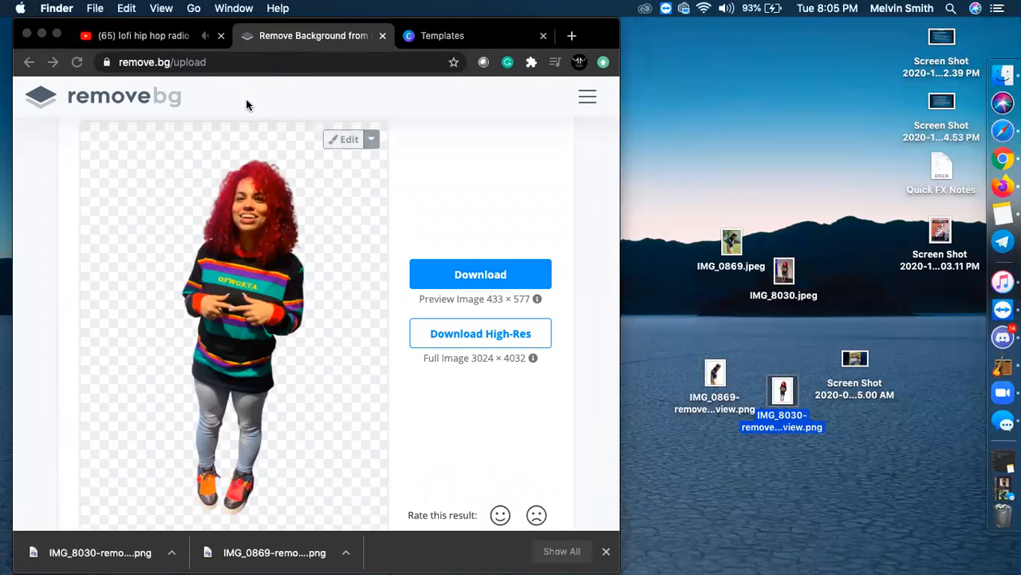
{"action": "left_click", "coordinate": [475, 38]}
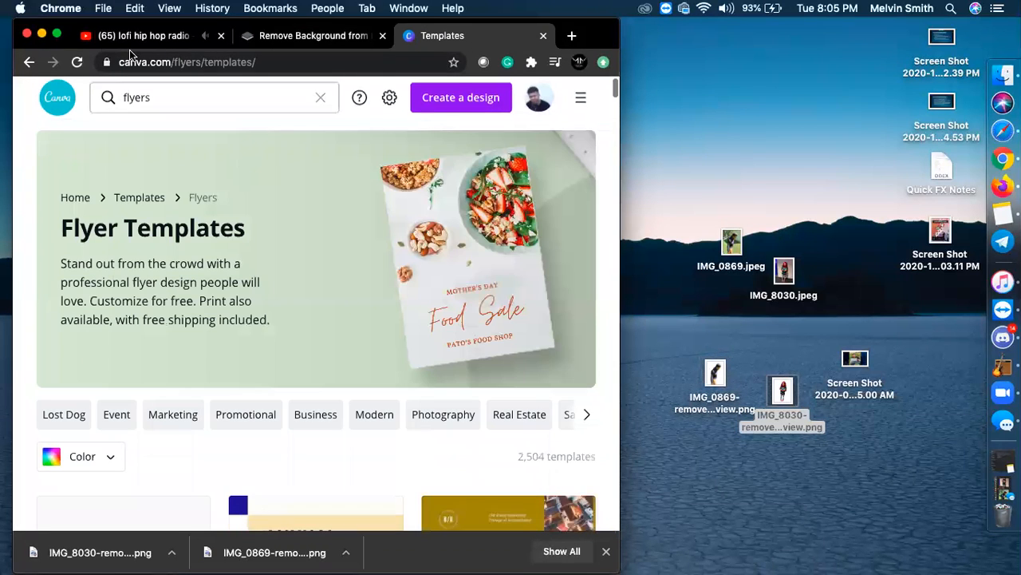
Step: Return to Canva in full screen and open the flyer templates collection
{"action": "left_click", "coordinate": [57, 35]}
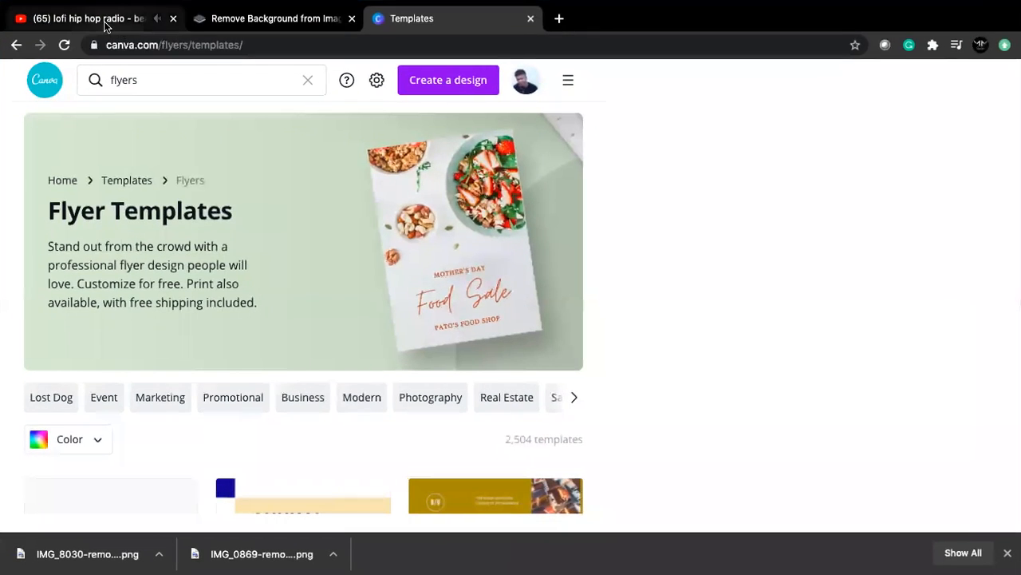
{"action": "left_click", "coordinate": [108, 19]}
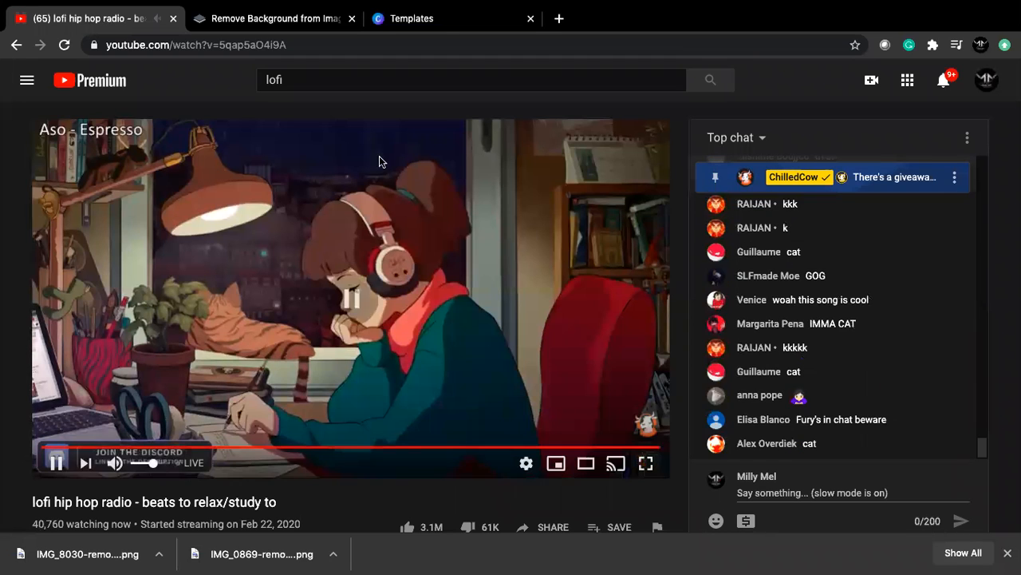
{"action": "left_click", "coordinate": [433, 24]}
{"action": "mouse_move", "coordinate": [307, 86]}
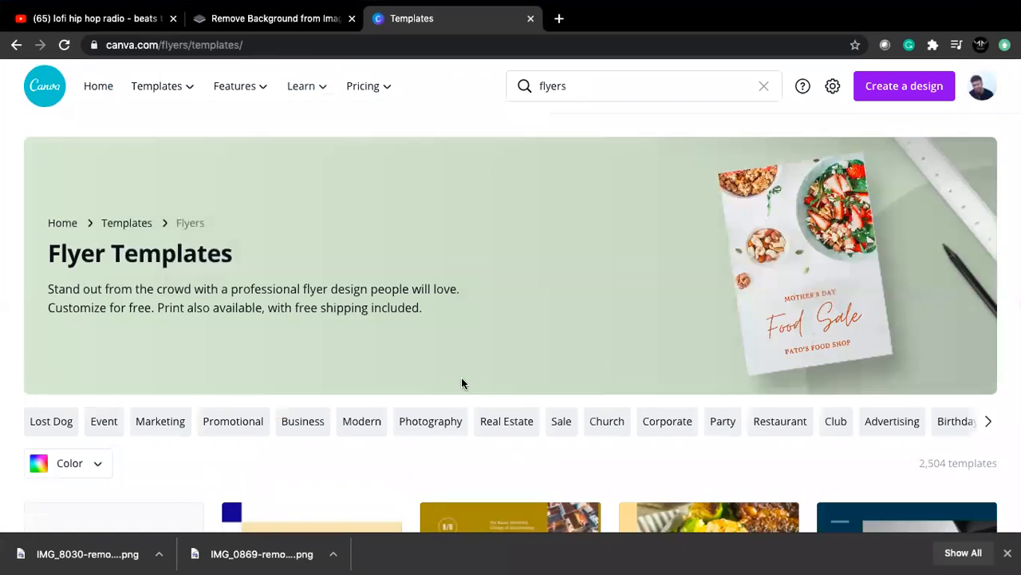
{"action": "scroll", "coordinate": [461, 377], "scroll_direction": "down", "scroll_amount": 3}
{"action": "scroll", "coordinate": [461, 385], "scroll_direction": "up", "scroll_amount": 3}
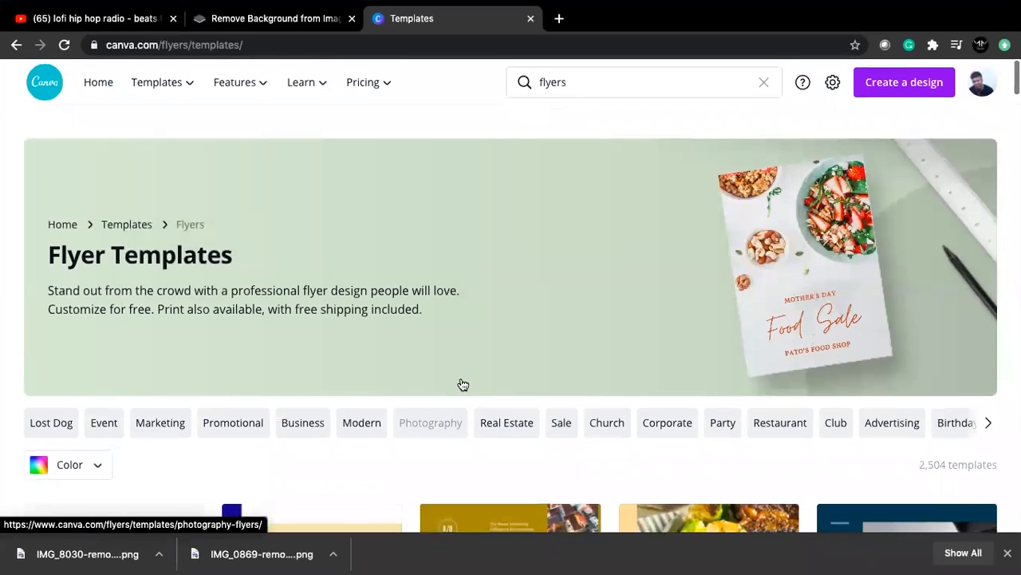
{"action": "mouse_move", "coordinate": [176, 88]}
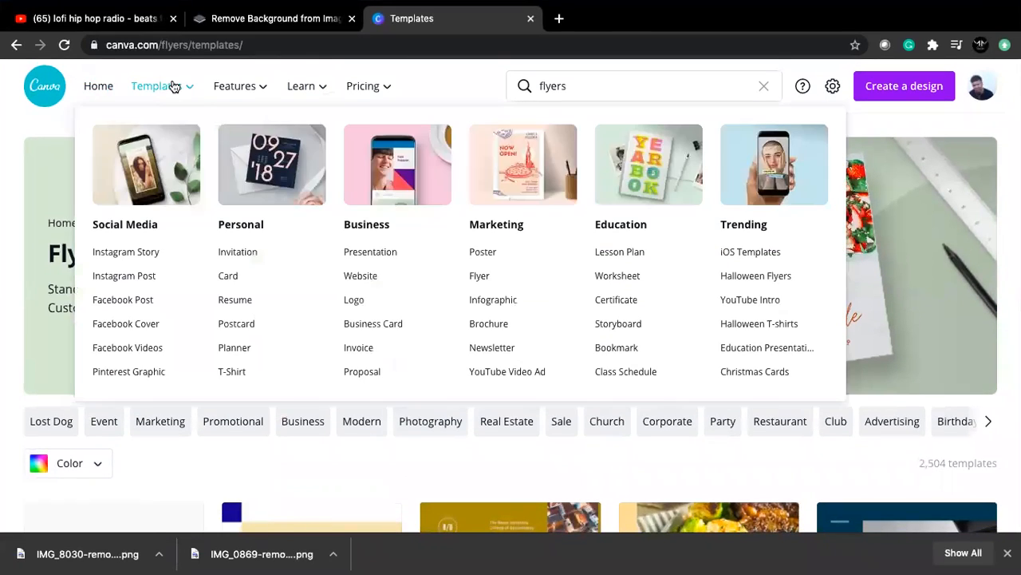
{"action": "left_click", "coordinate": [481, 277]}
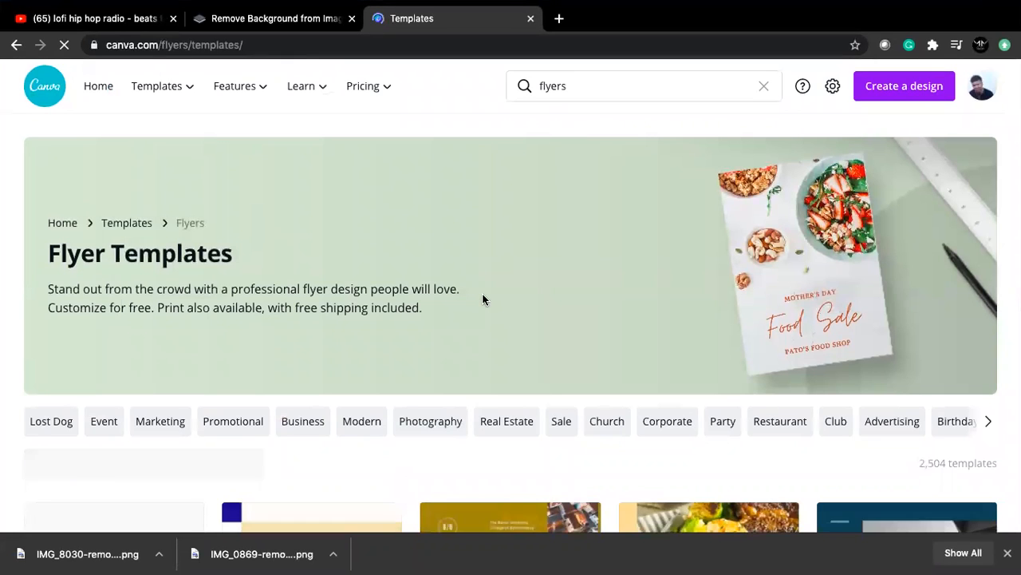
Step: Scroll through the flyer templates grid to find the orange speaker summer party flyer
{"action": "scroll", "coordinate": [482, 300], "scroll_direction": "down", "scroll_amount": 4}
{"action": "scroll", "coordinate": [483, 300], "scroll_direction": "down", "scroll_amount": 5}
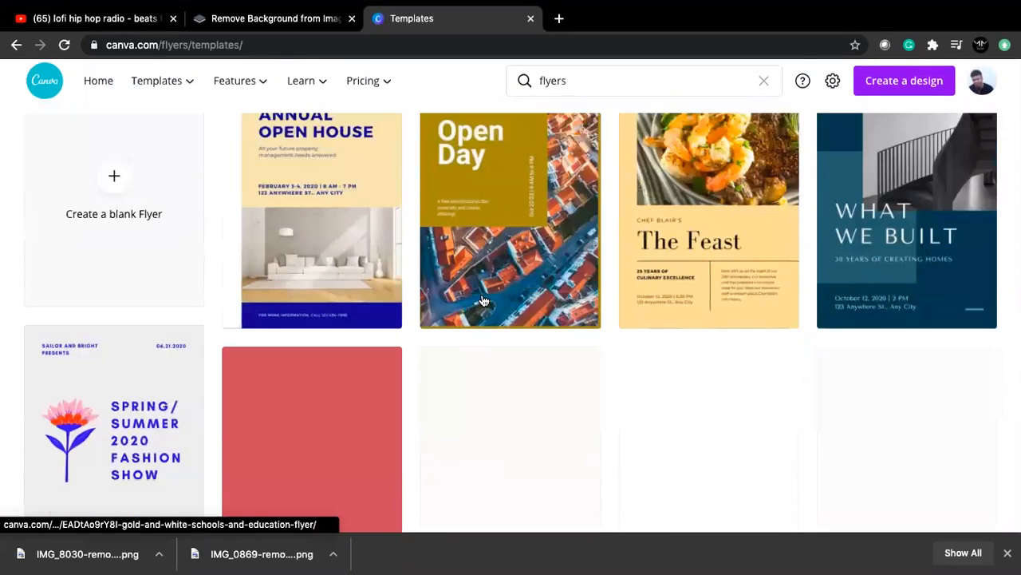
{"action": "scroll", "coordinate": [483, 301], "scroll_direction": "down", "scroll_amount": 1}
{"action": "scroll", "coordinate": [483, 300], "scroll_direction": "up", "scroll_amount": 5}
{"action": "scroll", "coordinate": [276, 379], "scroll_direction": "down", "scroll_amount": 5}
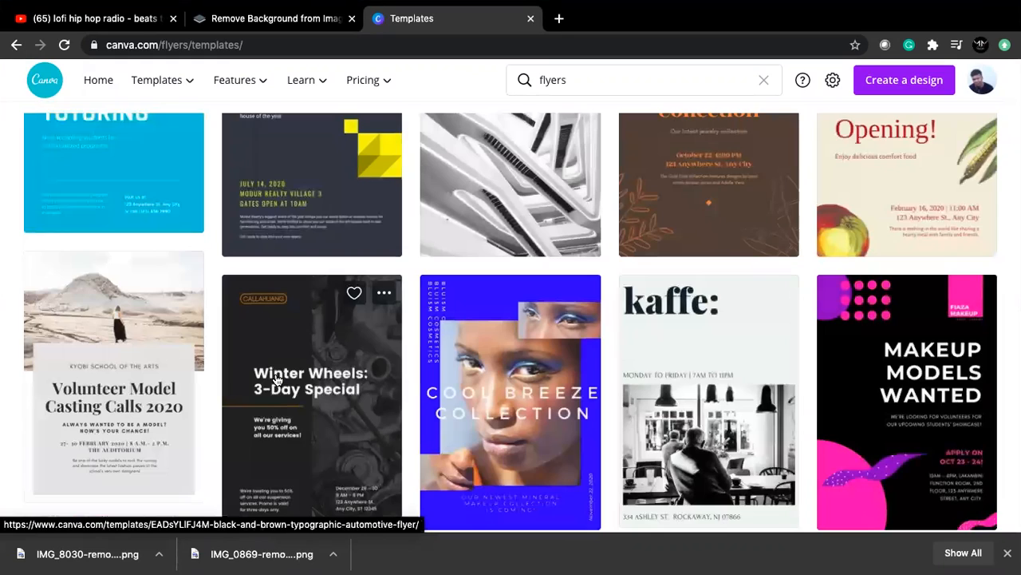
{"action": "scroll", "coordinate": [276, 379], "scroll_direction": "down", "scroll_amount": 3}
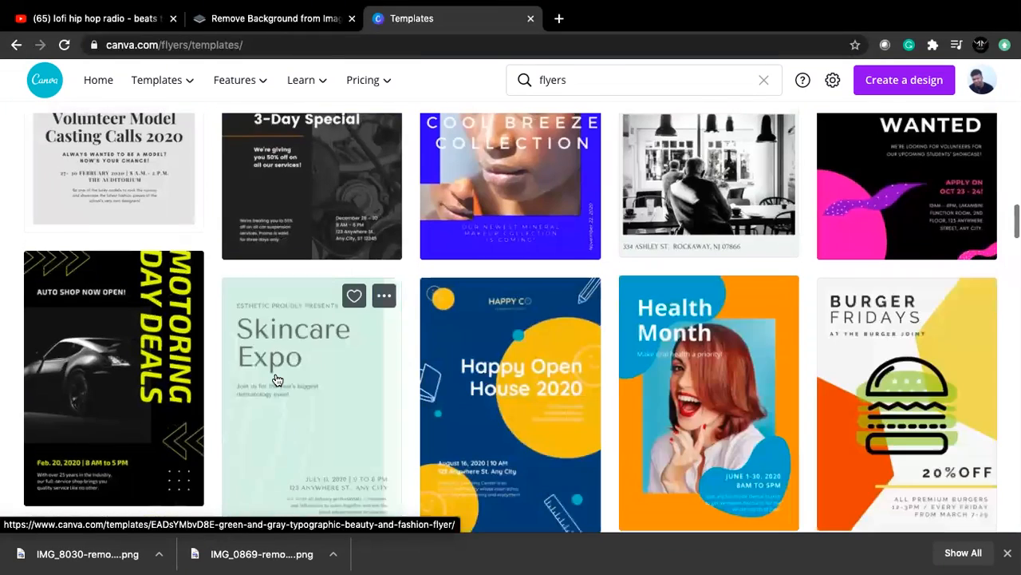
{"action": "scroll", "coordinate": [277, 379], "scroll_direction": "down", "scroll_amount": 4}
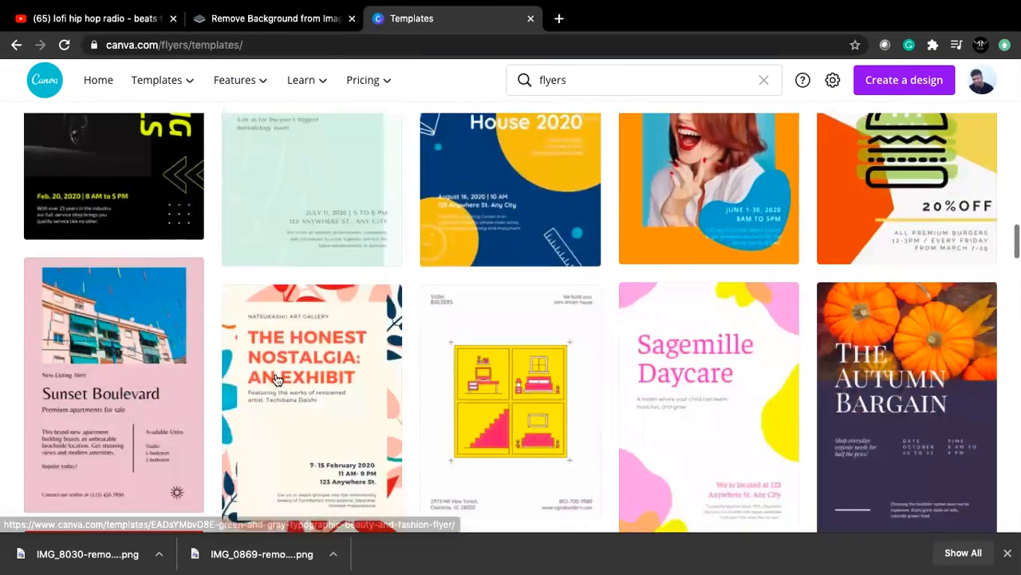
{"action": "scroll", "coordinate": [276, 379], "scroll_direction": "down", "scroll_amount": 4}
{"action": "scroll", "coordinate": [276, 379], "scroll_direction": "down", "scroll_amount": 3}
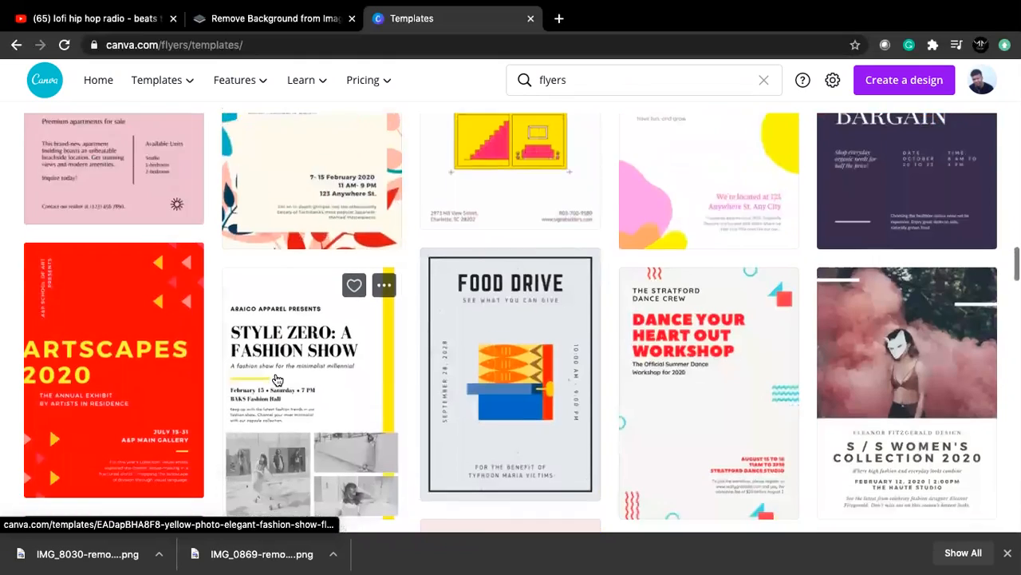
{"action": "scroll", "coordinate": [276, 379], "scroll_direction": "down", "scroll_amount": 3}
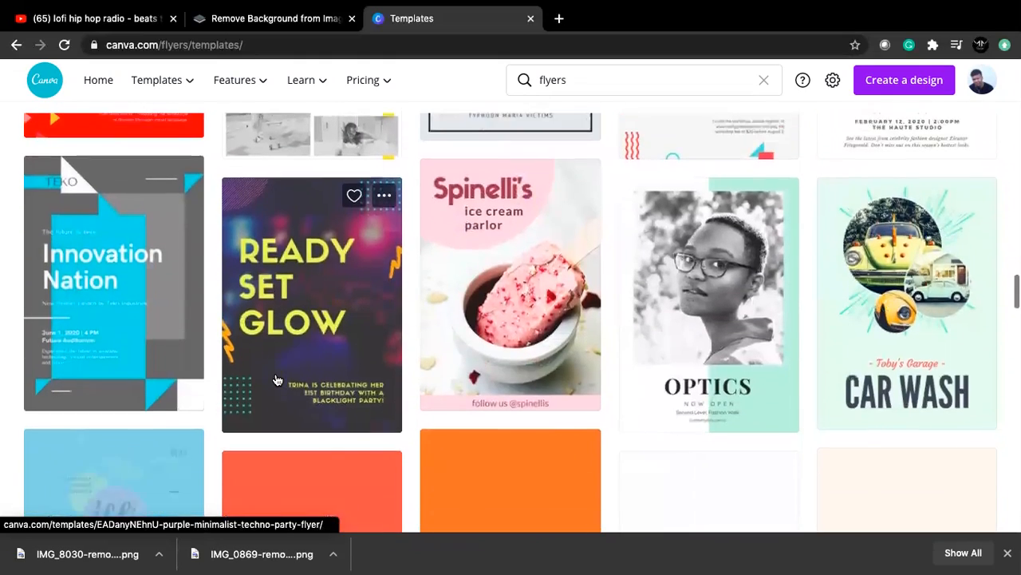
{"action": "scroll", "coordinate": [276, 379], "scroll_direction": "down", "scroll_amount": 3}
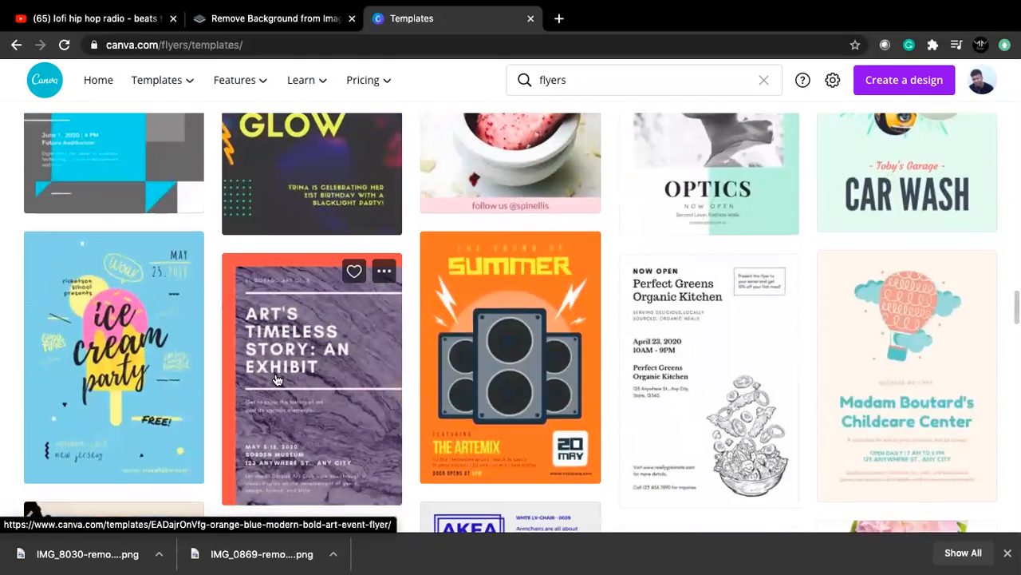
{"action": "scroll", "coordinate": [276, 379], "scroll_direction": "down", "scroll_amount": 4}
{"action": "scroll", "coordinate": [507, 193], "scroll_direction": "up", "scroll_amount": 1}
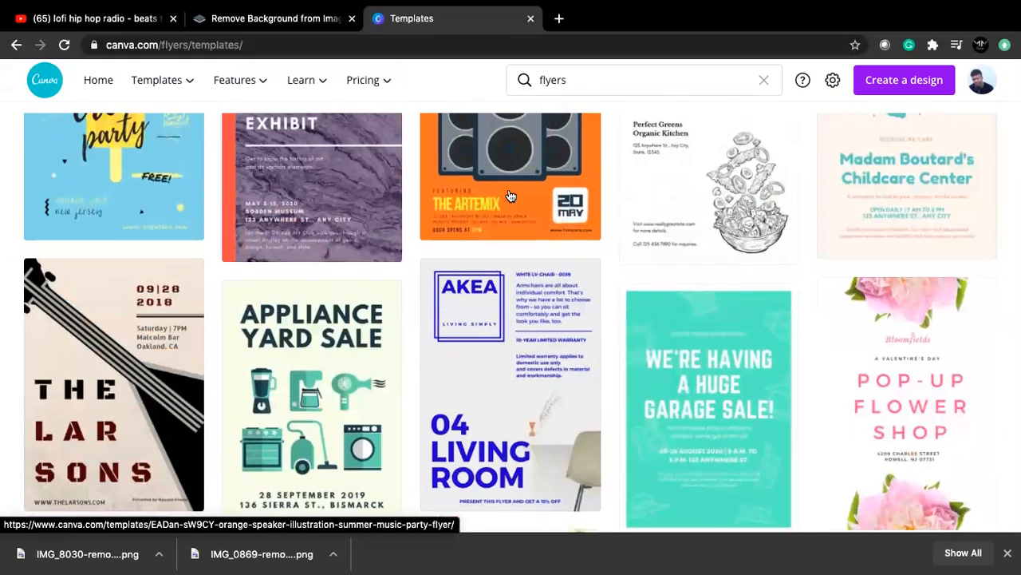
{"action": "scroll", "coordinate": [461, 244], "scroll_direction": "down", "scroll_amount": 6}
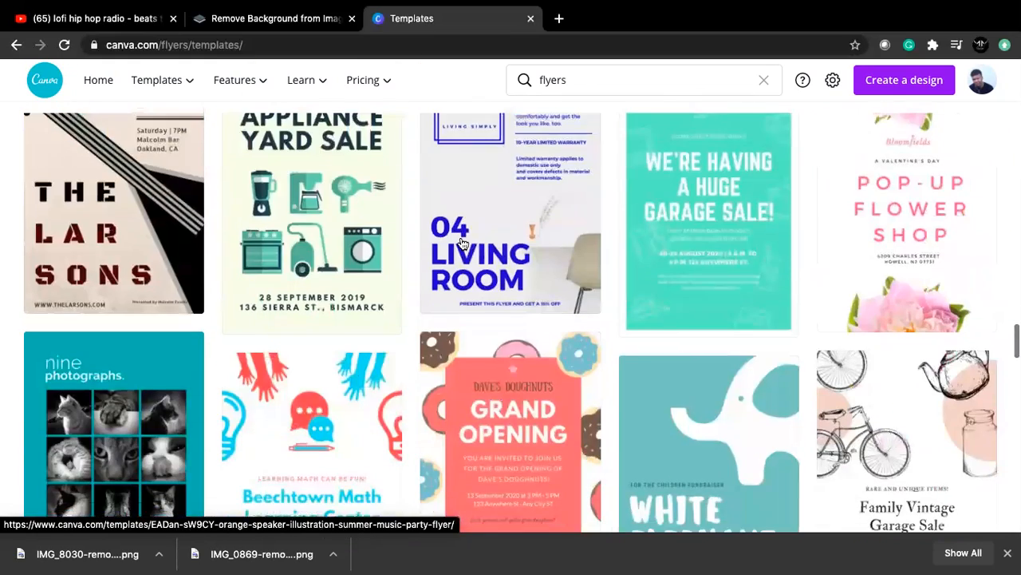
{"action": "scroll", "coordinate": [461, 243], "scroll_direction": "down", "scroll_amount": 2}
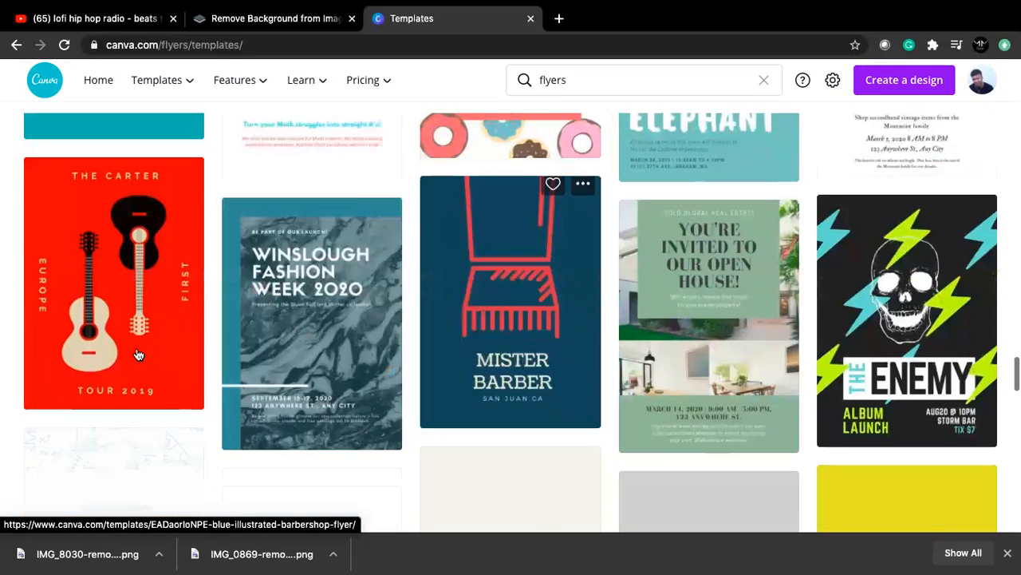
{"action": "scroll", "coordinate": [246, 436], "scroll_direction": "down", "scroll_amount": 10}
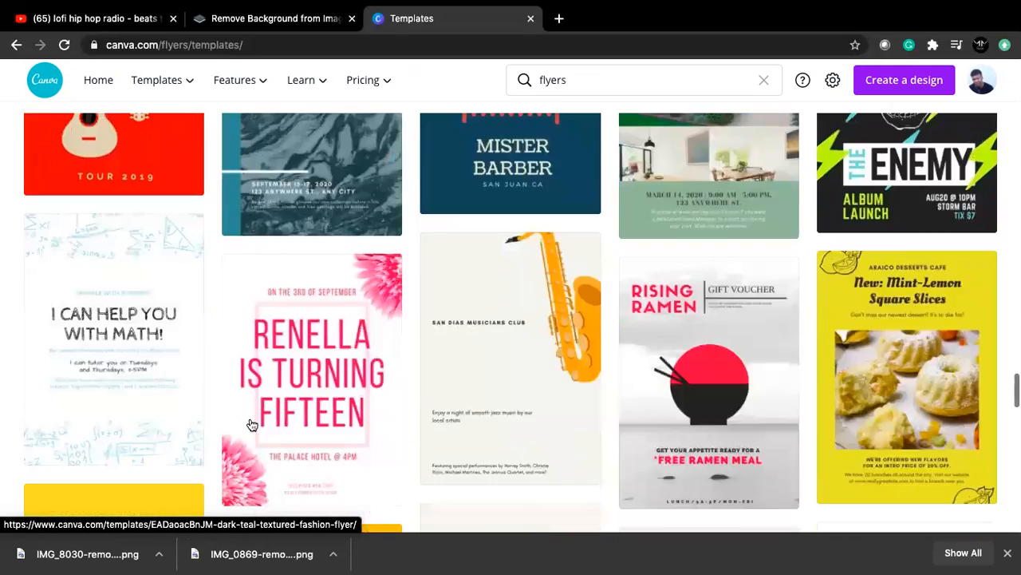
{"action": "scroll", "coordinate": [251, 427], "scroll_direction": "up", "scroll_amount": 4}
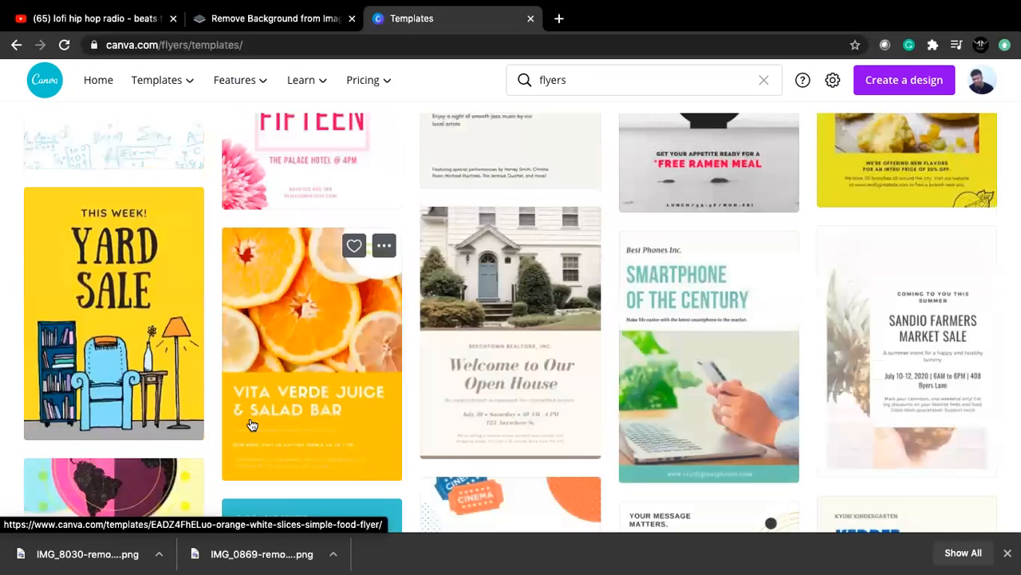
{"action": "scroll", "coordinate": [250, 425], "scroll_direction": "down", "scroll_amount": 7}
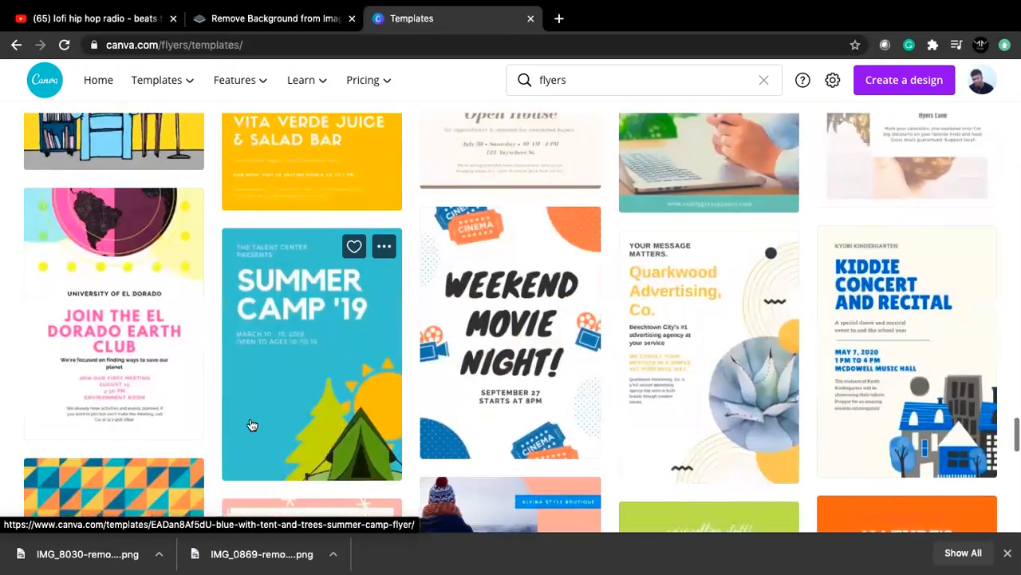
{"action": "scroll", "coordinate": [251, 425], "scroll_direction": "down", "scroll_amount": 5}
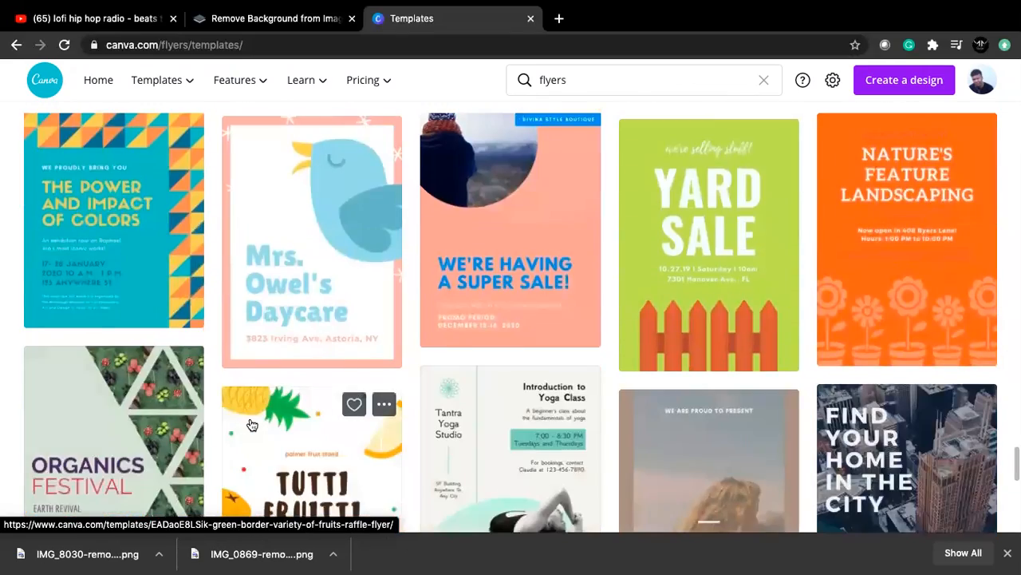
{"action": "scroll", "coordinate": [251, 424], "scroll_direction": "down", "scroll_amount": 5}
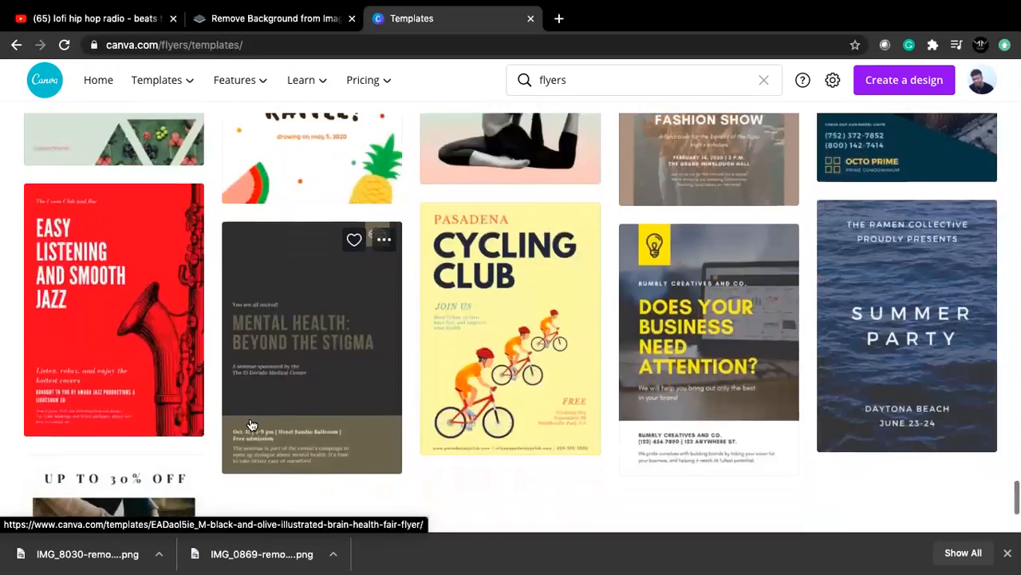
{"action": "scroll", "coordinate": [252, 424], "scroll_direction": "up", "scroll_amount": 20}
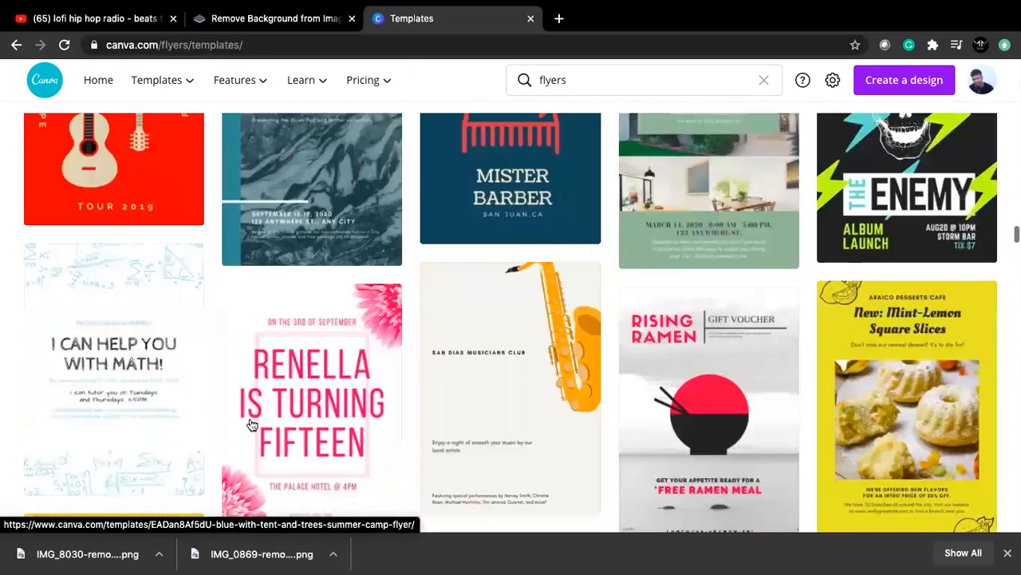
{"action": "scroll", "coordinate": [251, 425], "scroll_direction": "up", "scroll_amount": 5}
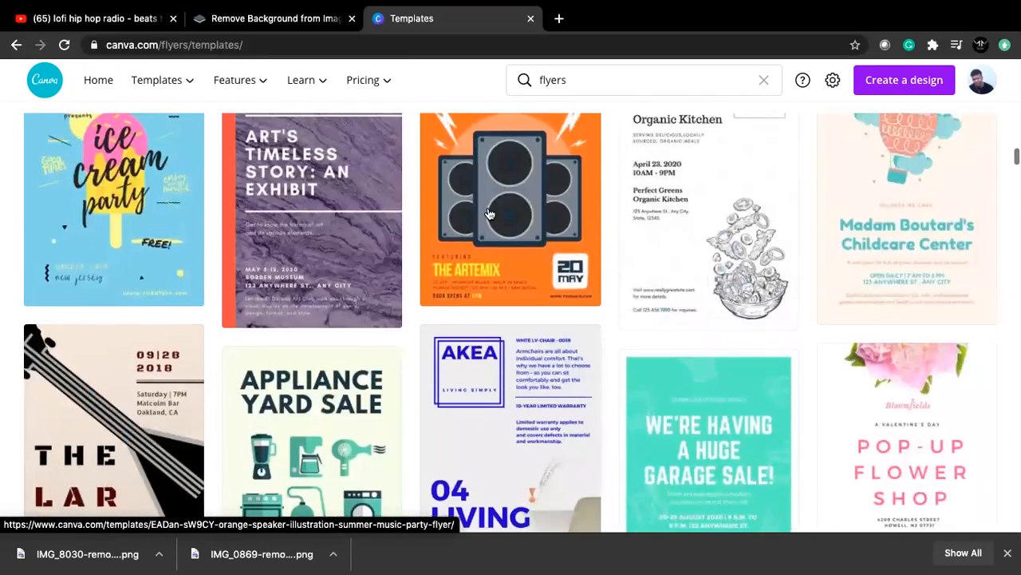
Step: Start a new design from the Orange Speaker Illustration Summer Music Party Flyer template
{"action": "left_click", "coordinate": [489, 214]}
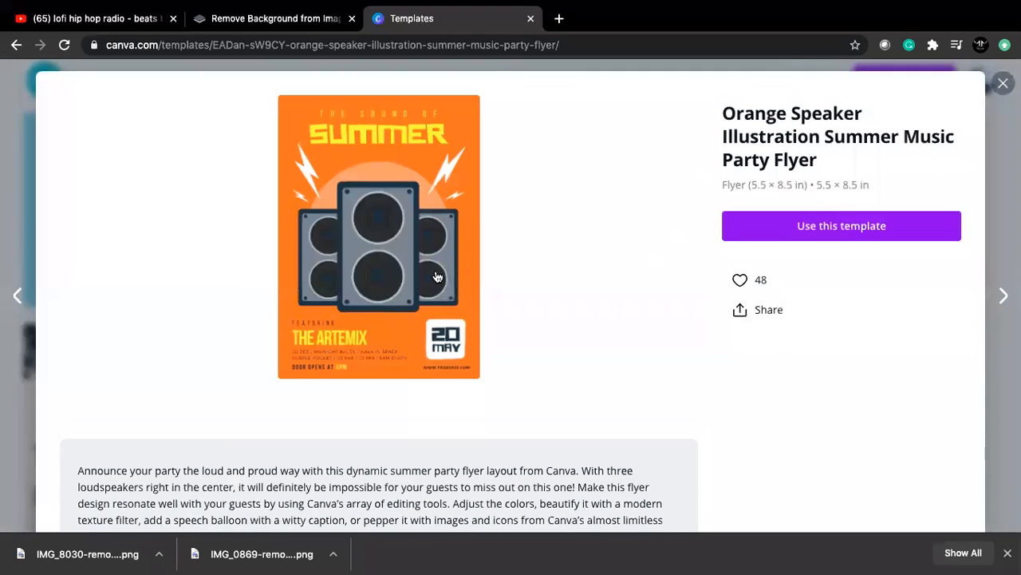
{"action": "left_click", "coordinate": [797, 227]}
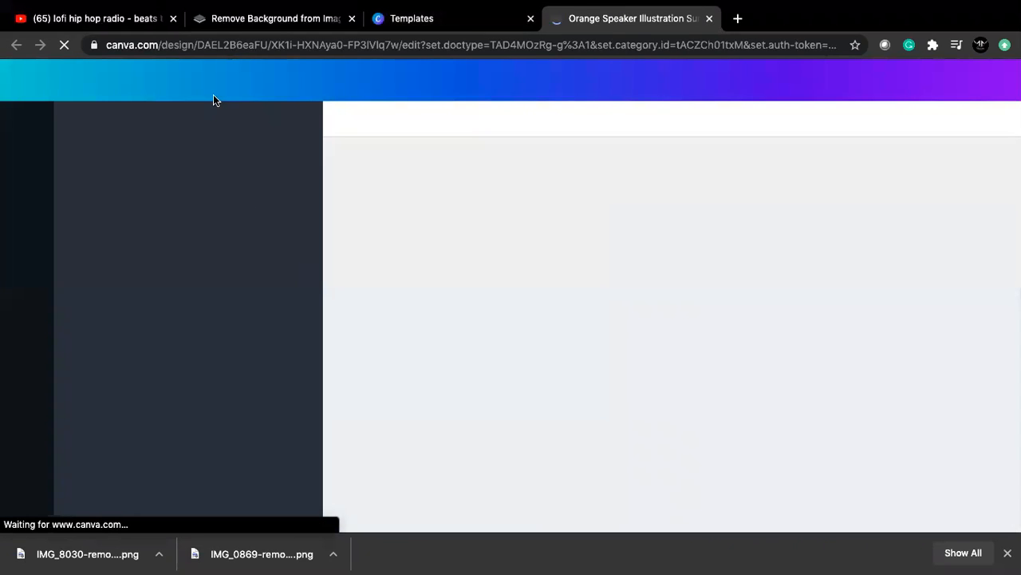
{"action": "mouse_move", "coordinate": [120, 4]}
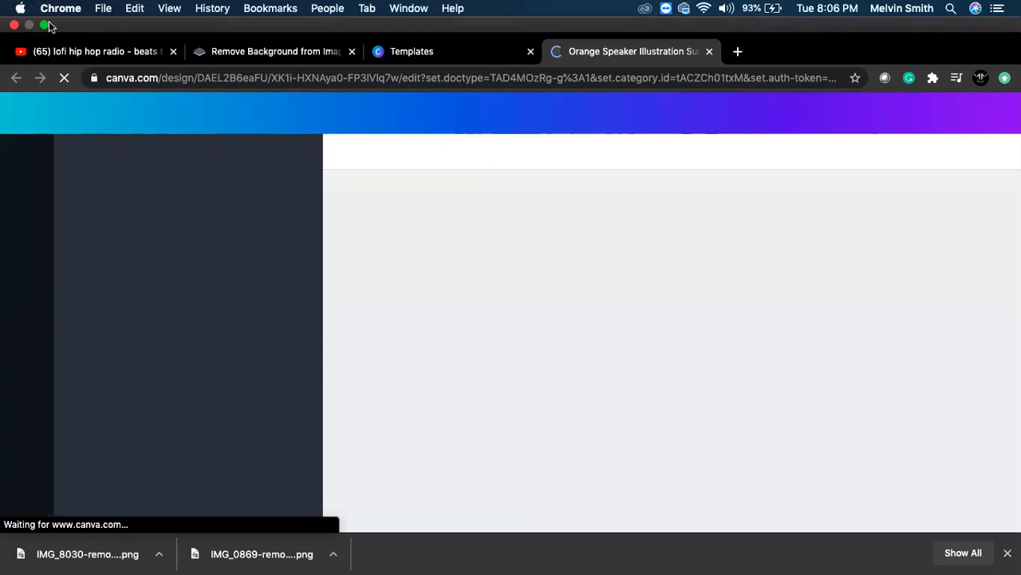
{"action": "left_click", "coordinate": [45, 26]}
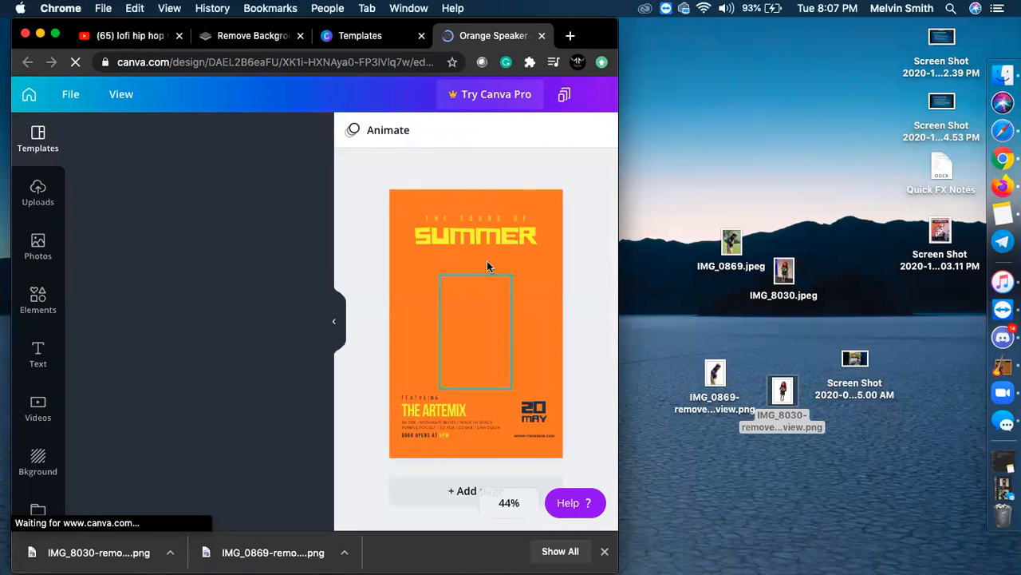
{"action": "left_click", "coordinate": [472, 231]}
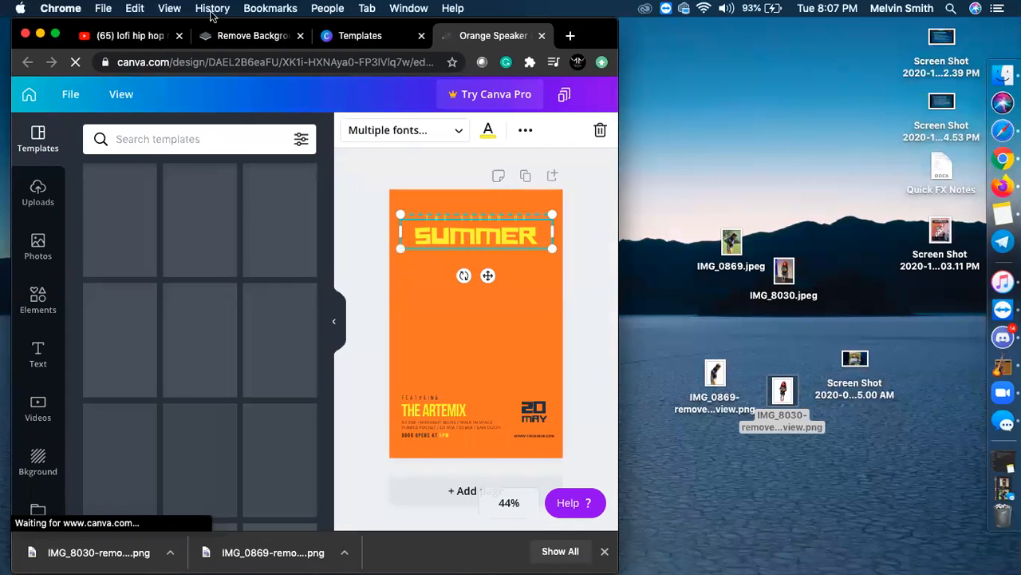
Step: Glance at the lofi stream, then return to the Orange Speaker flyer design
{"action": "left_click", "coordinate": [132, 36]}
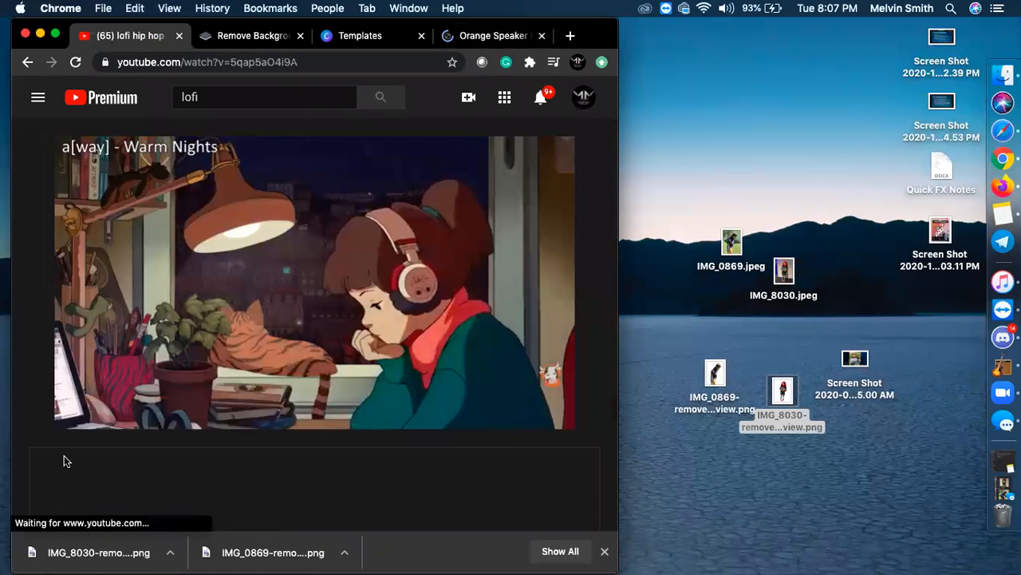
{"action": "left_click", "coordinate": [497, 36]}
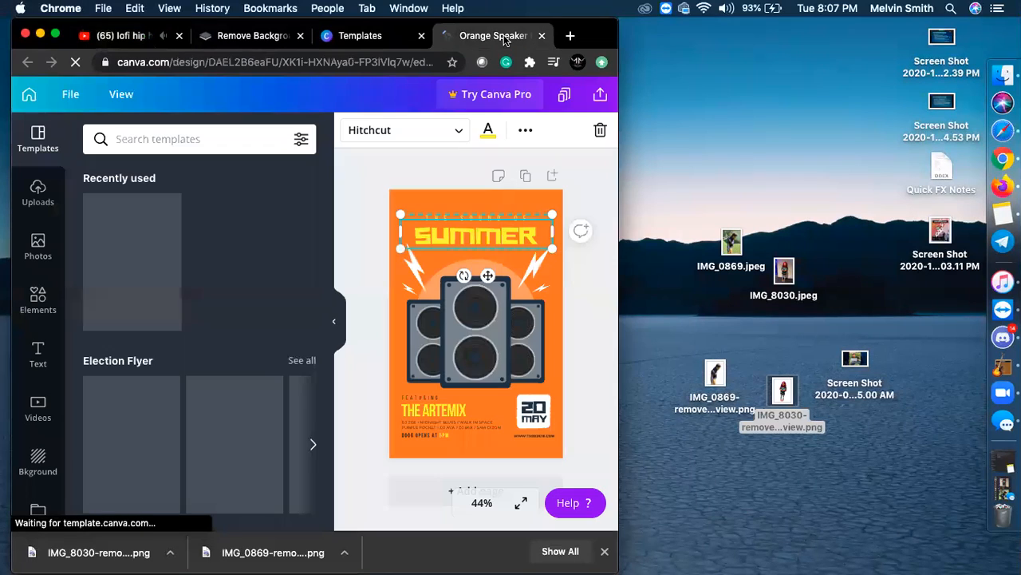
Step: Delete the middle, left and right speakers from the flyer
{"action": "left_click", "coordinate": [481, 334]}
{"action": "key", "text": "BackSpace"}
{"action": "left_click", "coordinate": [439, 335]}
{"action": "key", "text": "BackSpace"}
{"action": "left_click", "coordinate": [502, 346]}
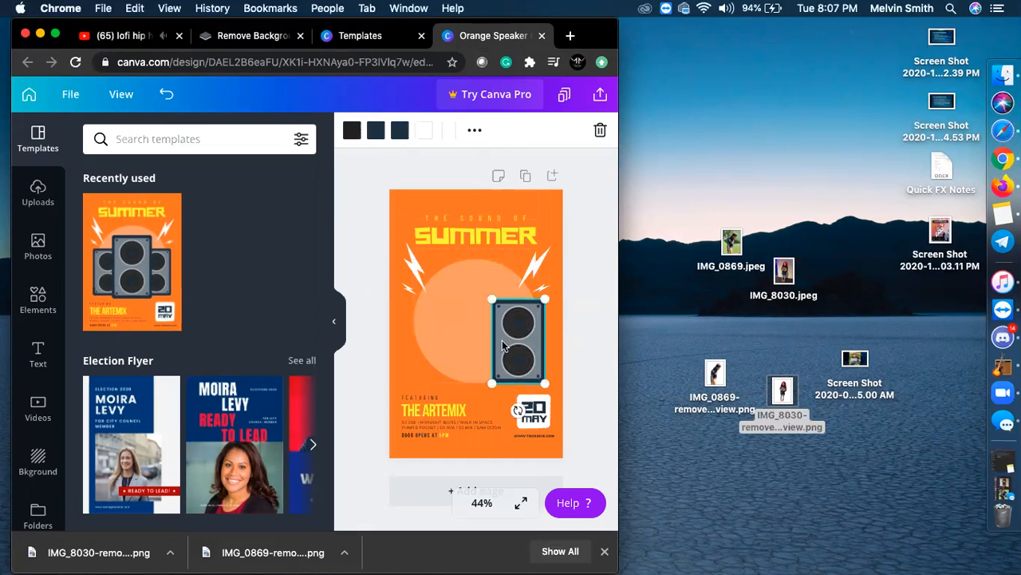
{"action": "key", "text": "BackSpace"}
Step: Place the boy and girl cut-out photos side by side on the flyer
{"action": "left_click_drag", "start_coordinate": [716, 371], "coordinate": [434, 323]}
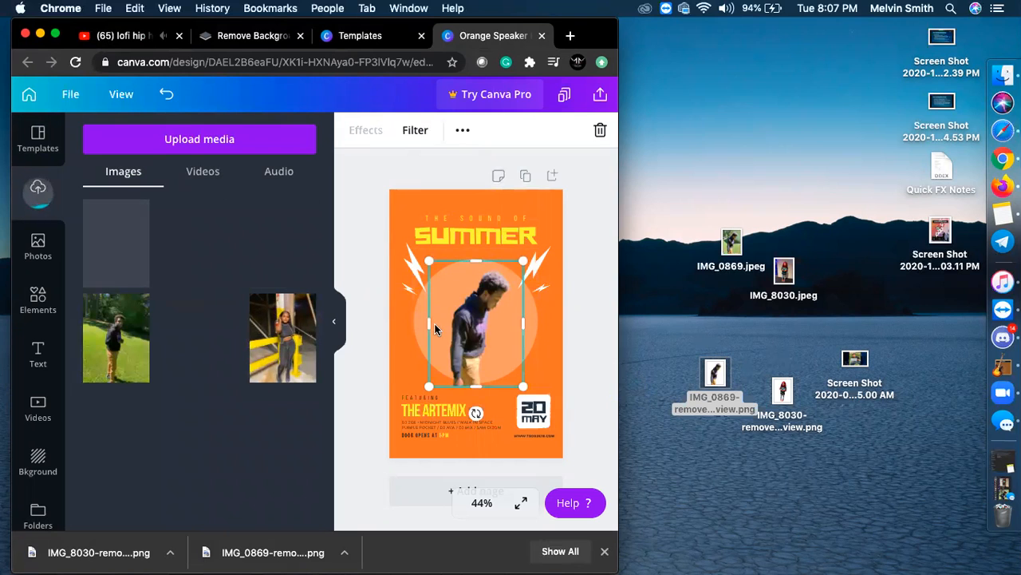
{"action": "left_click_drag", "start_coordinate": [780, 423], "coordinate": [501, 291]}
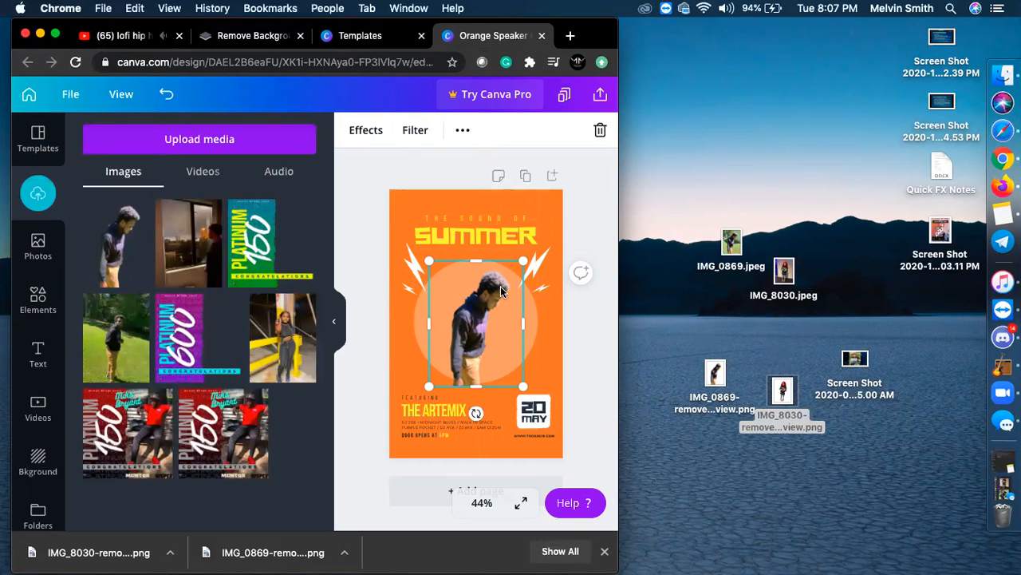
{"action": "left_click_drag", "start_coordinate": [483, 327], "coordinate": [519, 319]}
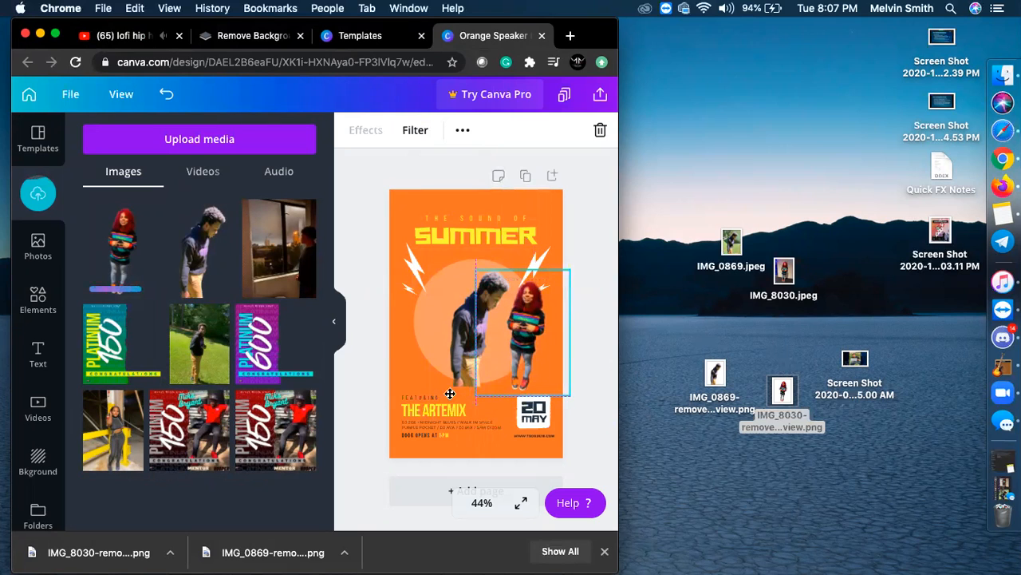
{"action": "left_click", "coordinate": [412, 415]}
Step: Delete THE ARTEMIX title and the small featuring line above it
{"action": "key", "text": "Delete"}
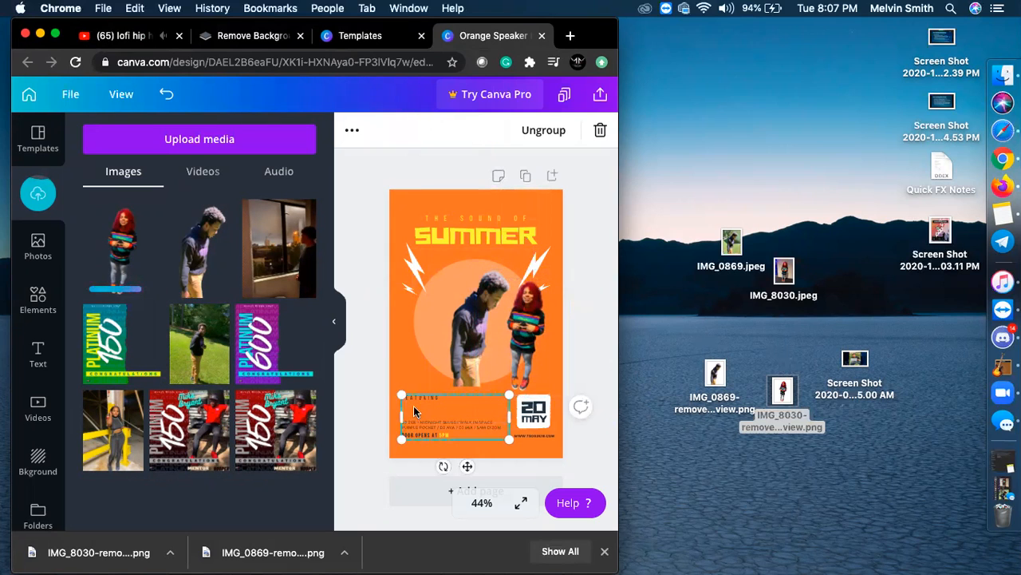
{"action": "left_click", "coordinate": [415, 399]}
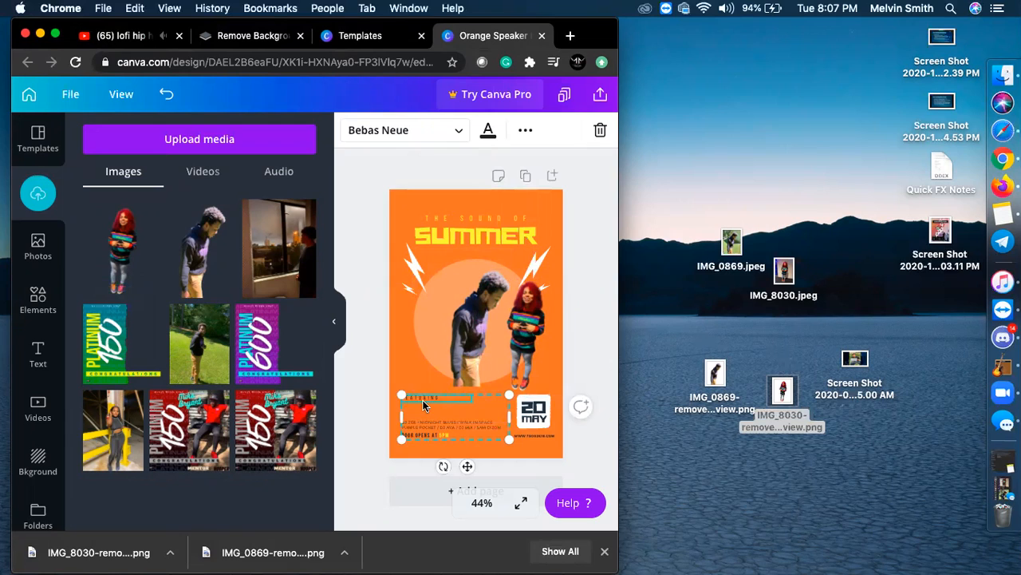
{"action": "key", "text": "Delete"}
Step: Change the date number from 20 to 28, delete MAY, and remove a stray dark circle
{"action": "left_click", "coordinate": [535, 414]}
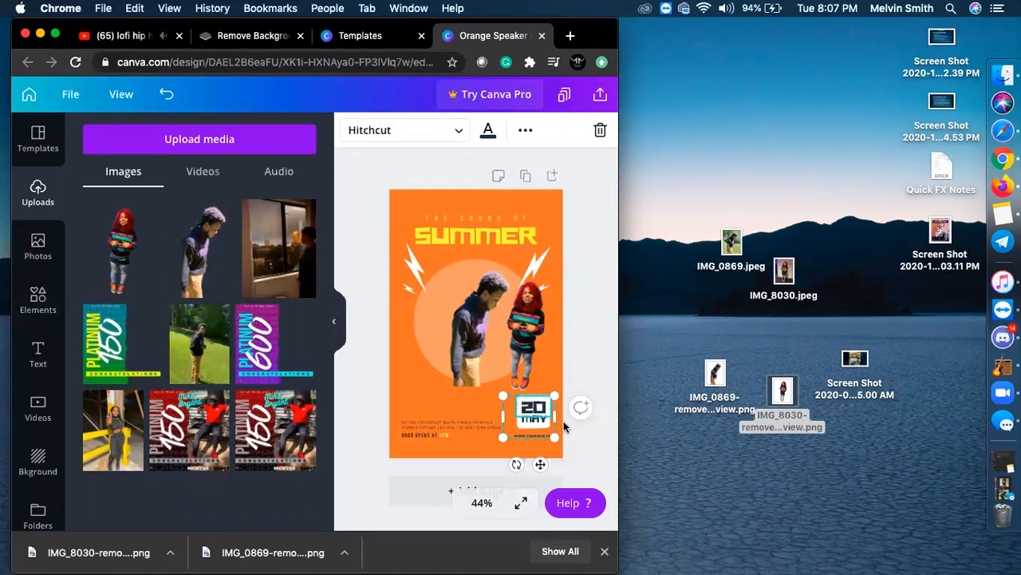
{"action": "left_click", "coordinate": [537, 411]}
{"action": "key", "text": "BackSpace"}
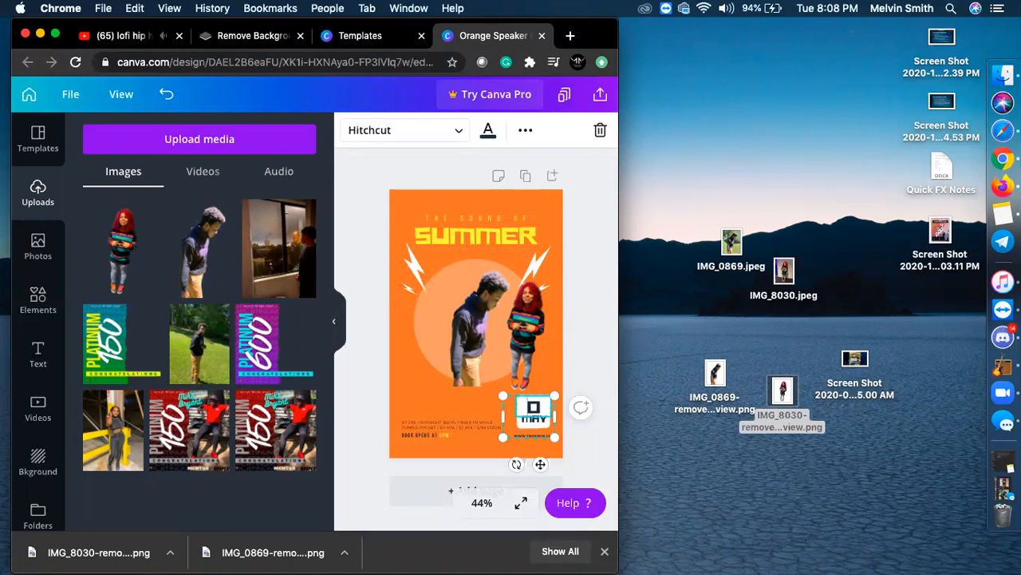
{"action": "key", "text": "BackSpace"}
{"action": "type", "text": "2"}
{"action": "left_click", "coordinate": [533, 420]}
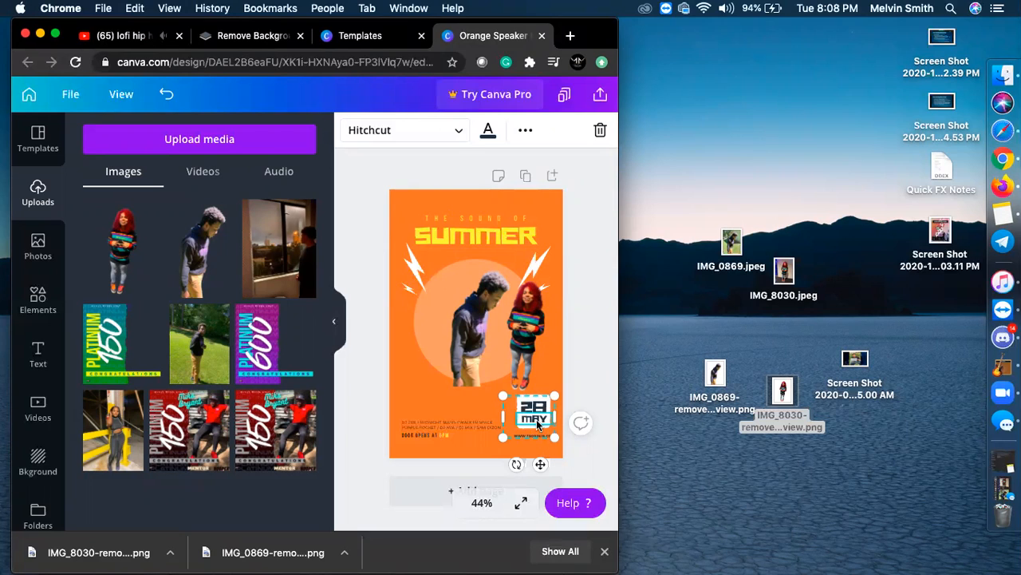
{"action": "key", "text": "BackSpace"}
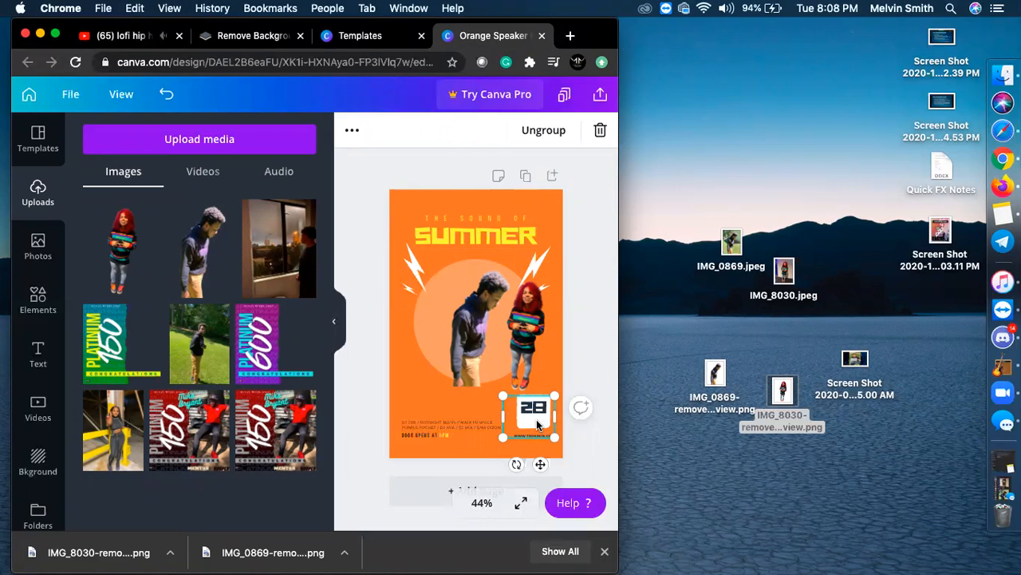
{"action": "key", "text": "c"}
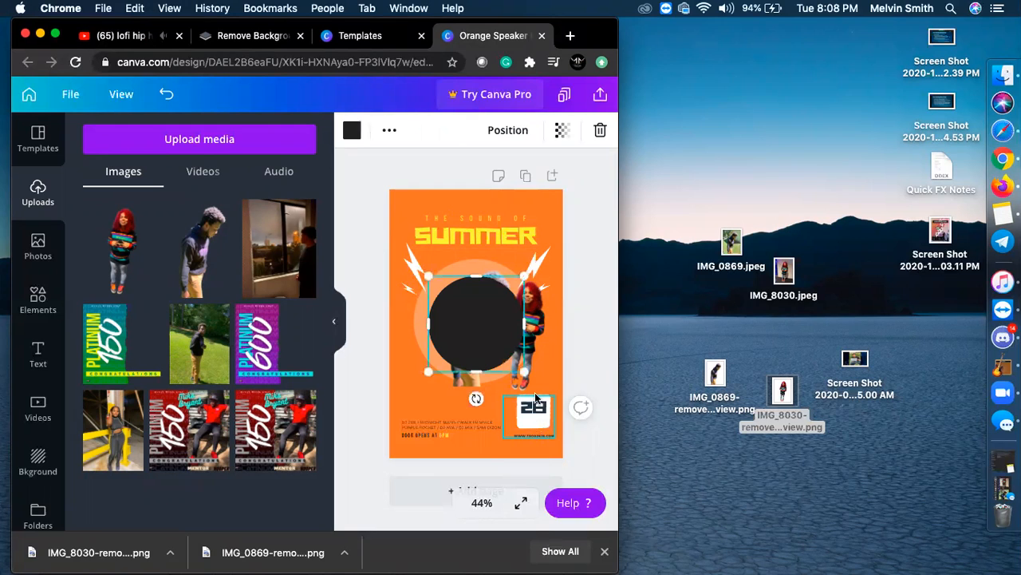
{"action": "left_click_drag", "start_coordinate": [479, 328], "coordinate": [441, 356]}
{"action": "key", "text": "BackSpace"}
Step: Add 'OC' and 'T' as new lines under 28 in the date badge
{"action": "left_click", "coordinate": [531, 423]}
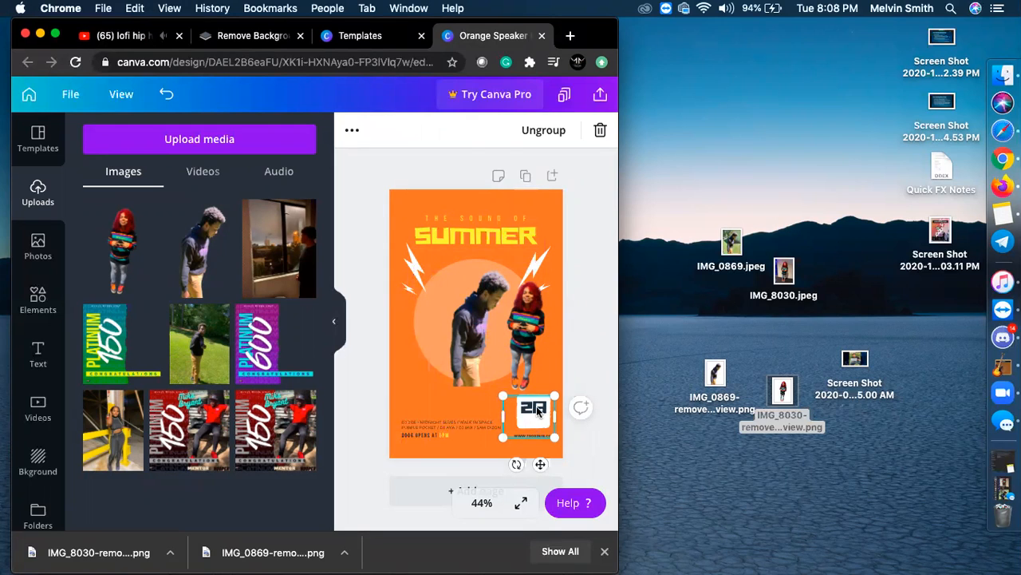
{"action": "double_click", "coordinate": [541, 410]}
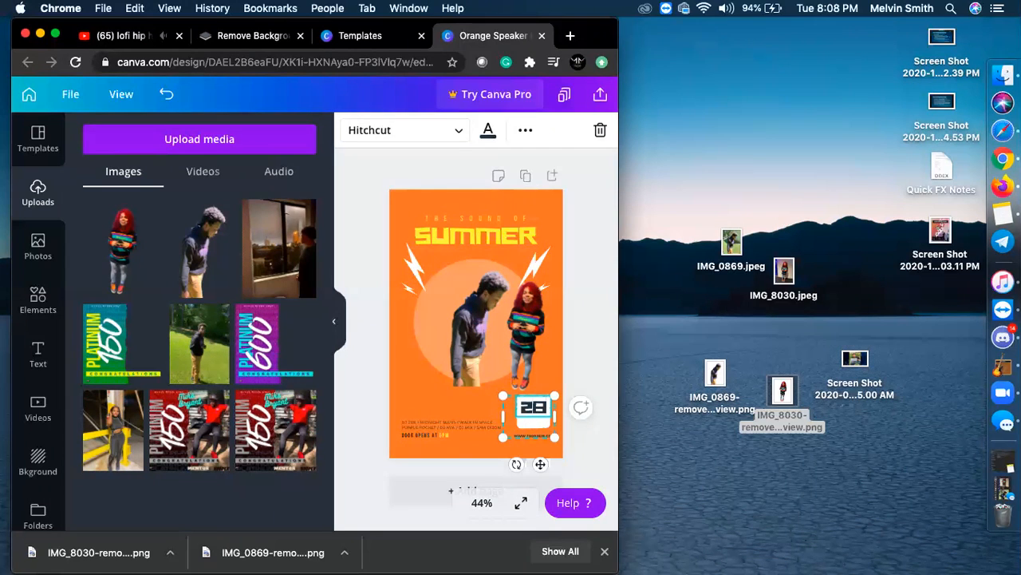
{"action": "key", "text": "Return"}
{"action": "type", "text": "OC"}
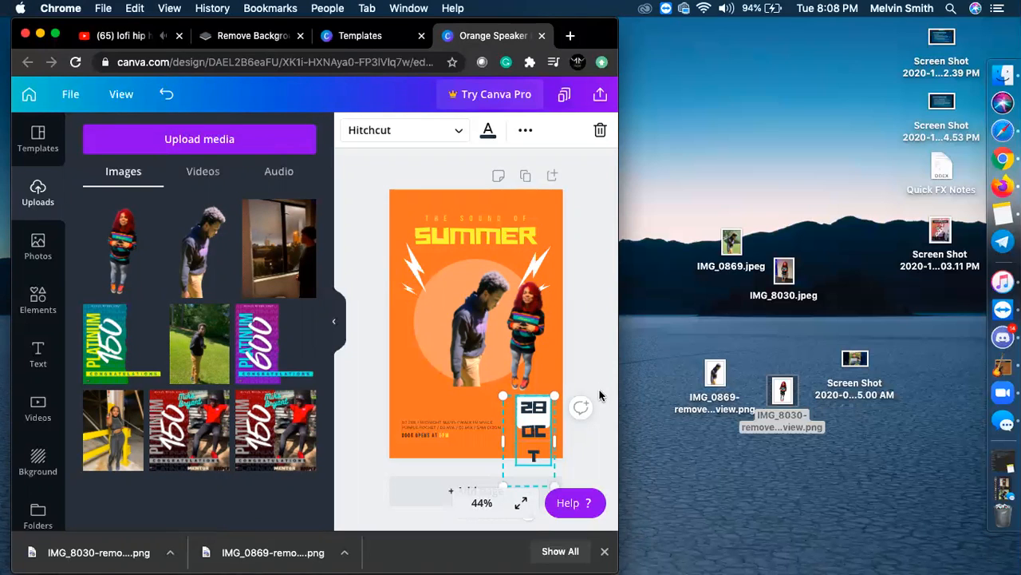
{"action": "key", "text": "BackSpace"}
{"action": "type", "text": "C"}
{"action": "key", "text": "Return"}
{"action": "type", "text": "T"}
{"action": "left_click", "coordinate": [56, 34]}
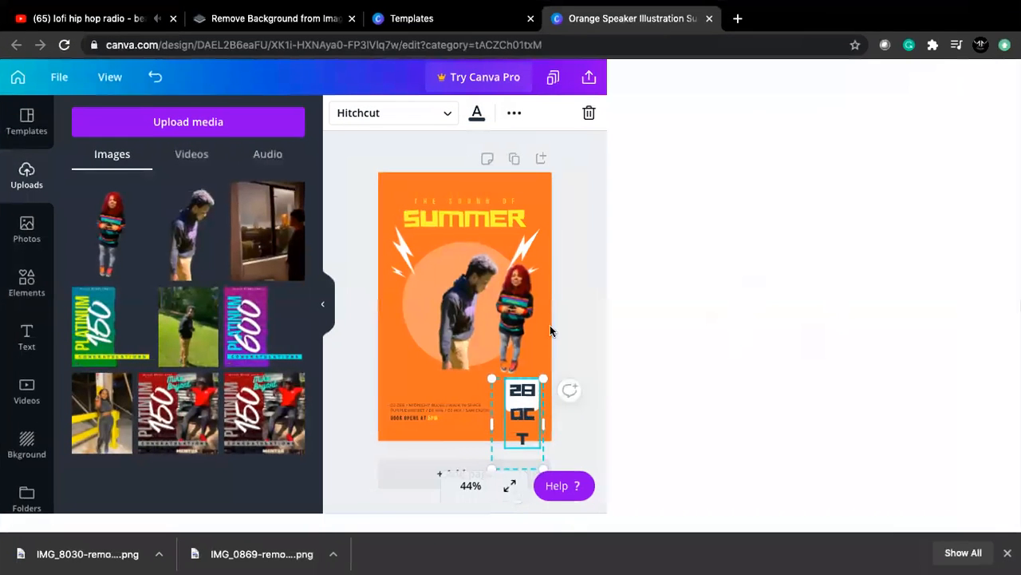
Step: Remove the stray T line and set the date text size to 32
{"action": "key", "text": "BackSpace"}
{"action": "key", "text": "BackSpace"}
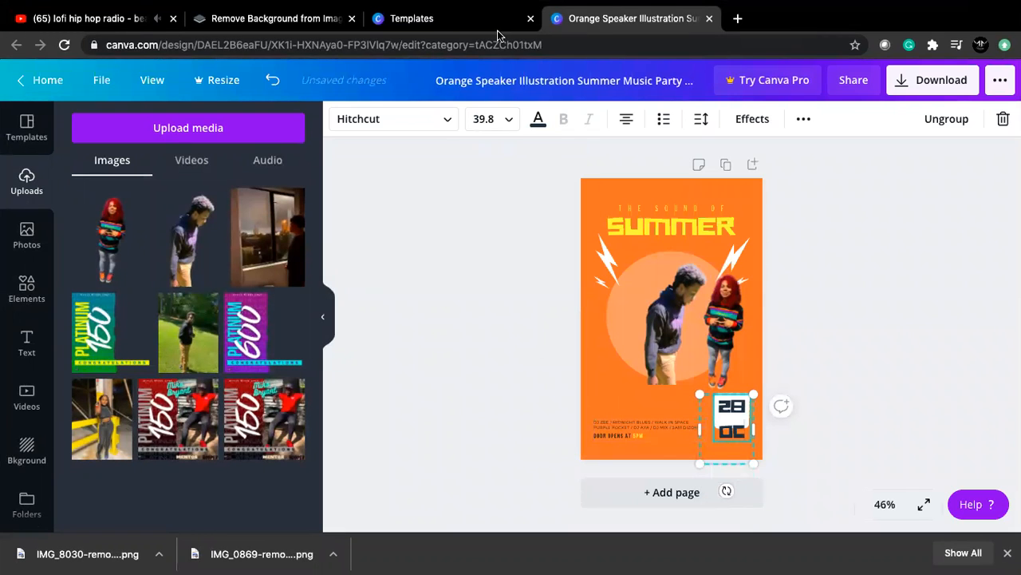
{"action": "left_click", "coordinate": [486, 119]}
{"action": "left_click", "coordinate": [487, 280]}
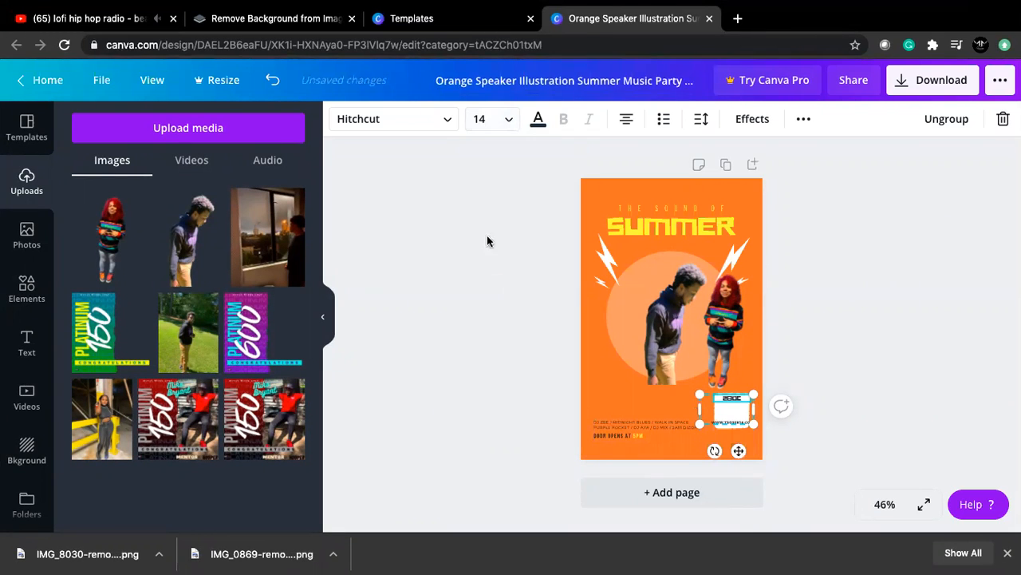
{"action": "left_click", "coordinate": [482, 119]}
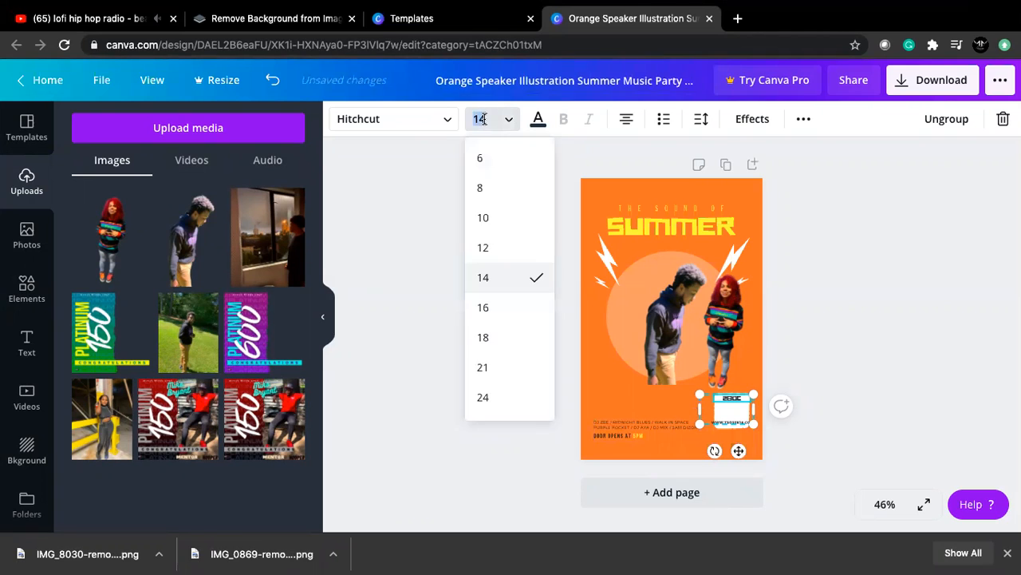
{"action": "left_click", "coordinate": [488, 369]}
{"action": "left_click", "coordinate": [483, 119]}
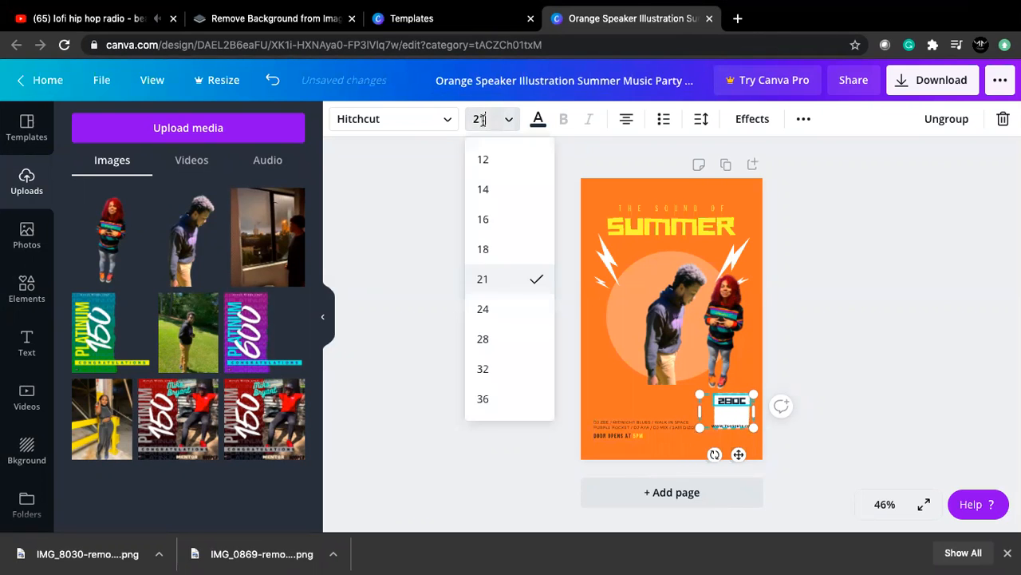
{"action": "left_click", "coordinate": [485, 368]}
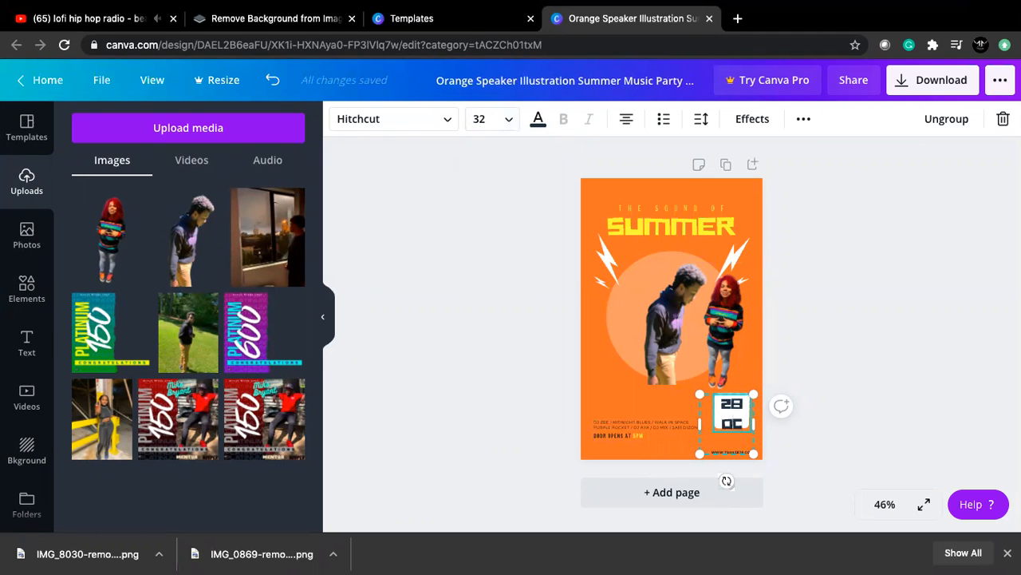
Step: Type T after OC and delete the small website line beneath the date
{"action": "type", "text": "T"}
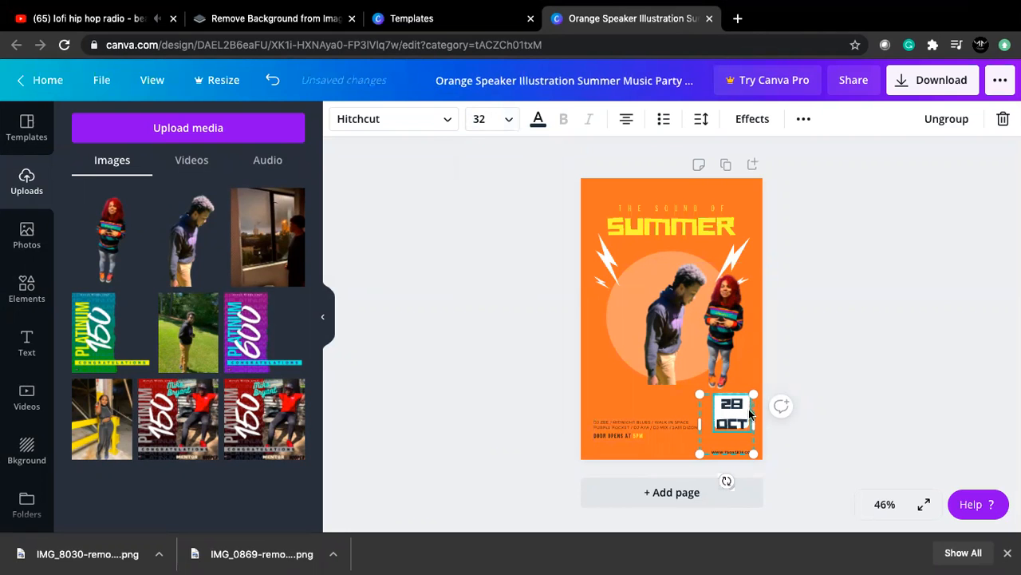
{"action": "left_click", "coordinate": [724, 453]}
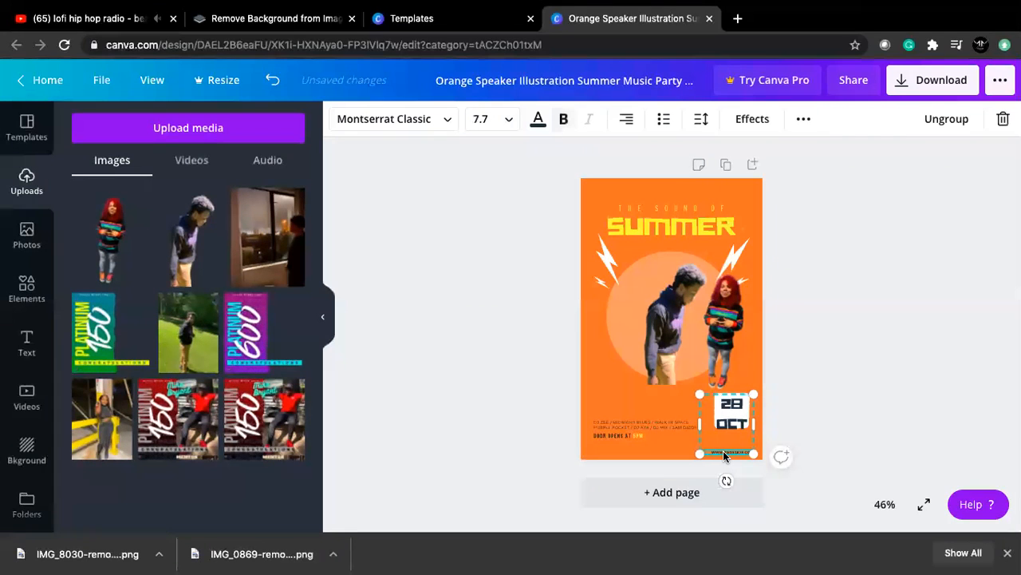
{"action": "key", "text": "Delete"}
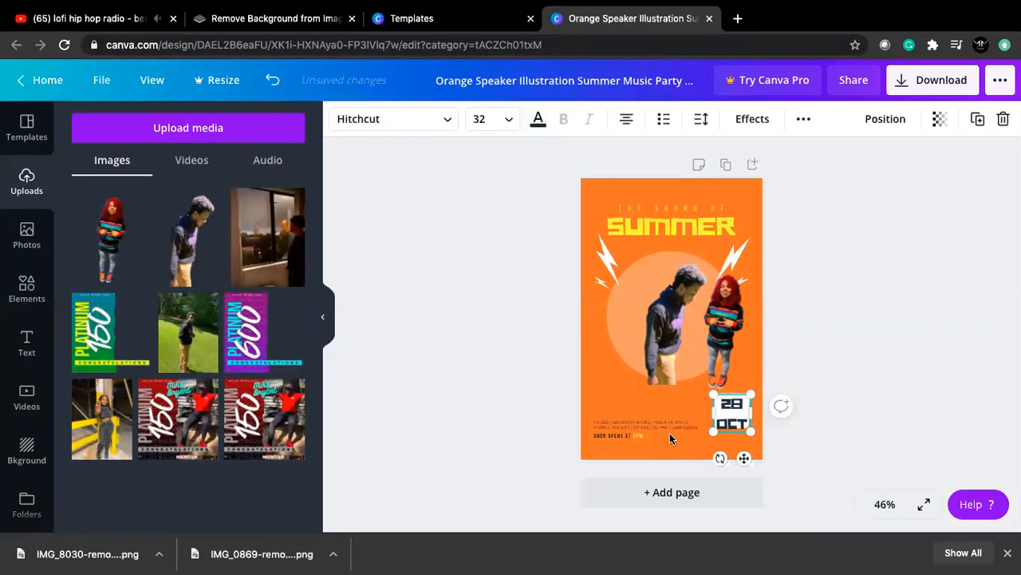
Step: Shift the boy cutout left and start enlarging the girl cutout upward
{"action": "left_click", "coordinate": [640, 426]}
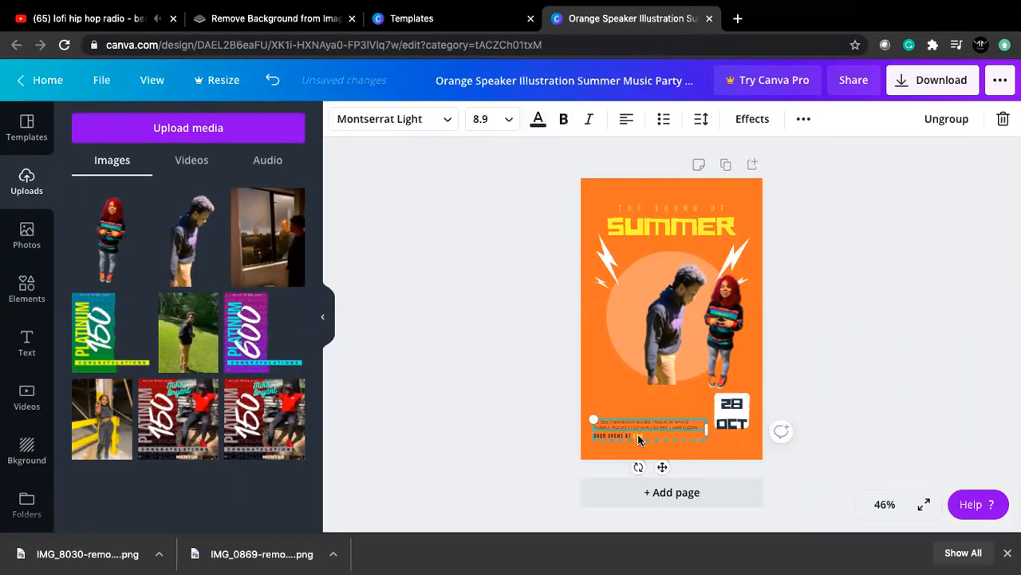
{"action": "left_click_drag", "start_coordinate": [641, 310], "coordinate": [615, 319]}
{"action": "left_click", "coordinate": [742, 307]}
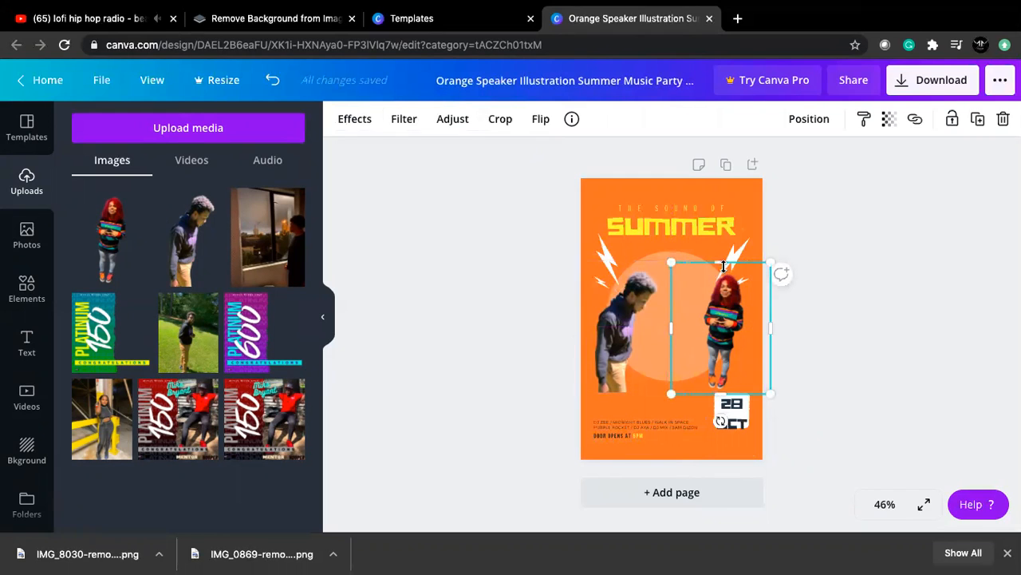
{"action": "left_click_drag", "start_coordinate": [724, 266], "coordinate": [704, 214]}
{"action": "left_click_drag", "start_coordinate": [671, 304], "coordinate": [630, 340]}
Step: Reposition the girl cutout and enlarge it to about 4 by 5.6, up to the SUMMER heading
{"action": "left_click", "coordinate": [722, 311]}
{"action": "left_click_drag", "start_coordinate": [722, 312], "coordinate": [763, 312]}
{"action": "left_click_drag", "start_coordinate": [700, 221], "coordinate": [694, 216]}
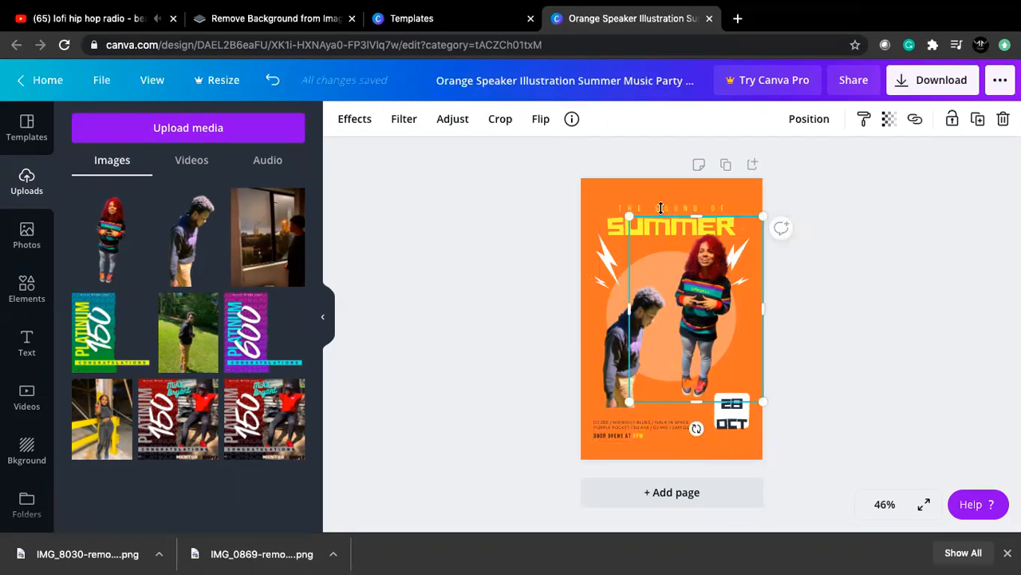
{"action": "left_click_drag", "start_coordinate": [668, 219], "coordinate": [667, 215]}
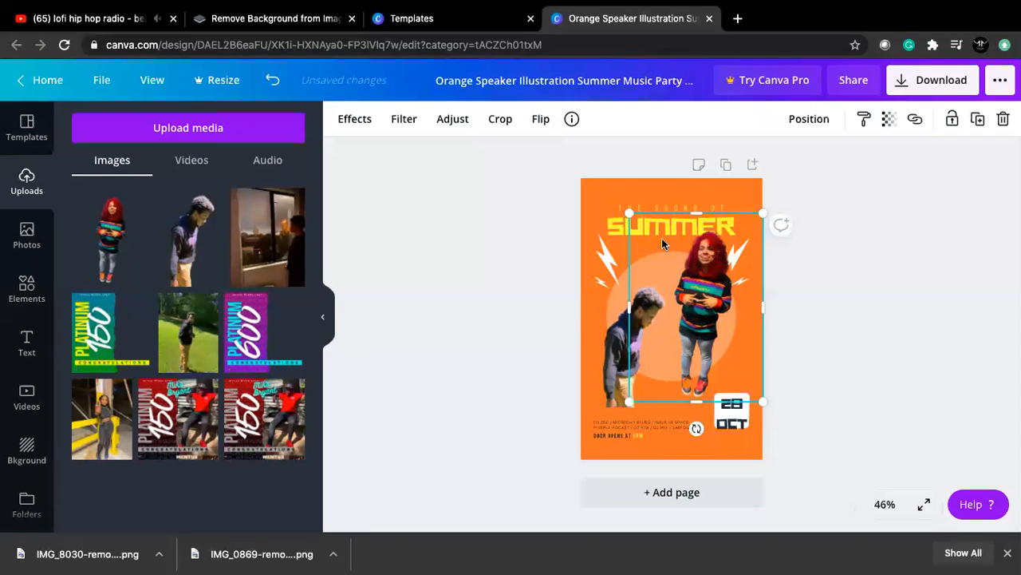
Step: Lock the woman's cutout in place with the toolbar lock
{"action": "left_click", "coordinate": [614, 263]}
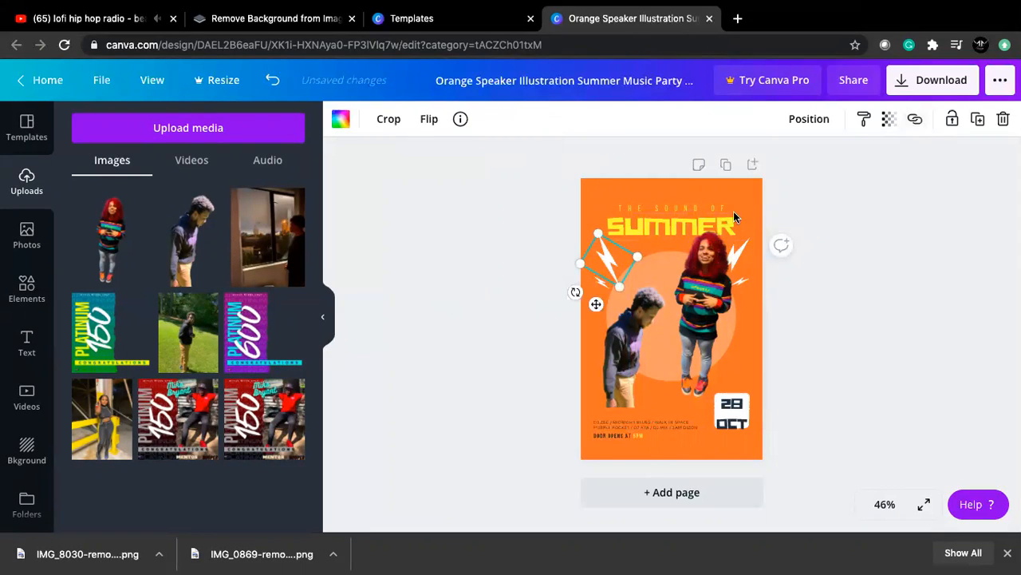
{"action": "left_click", "coordinate": [648, 229]}
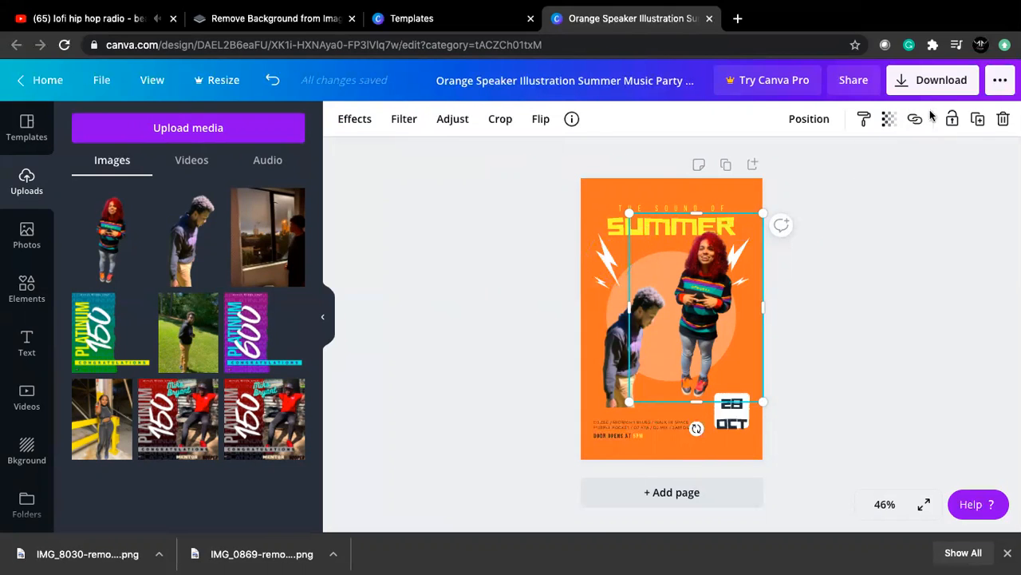
{"action": "left_click", "coordinate": [952, 121]}
{"action": "left_click", "coordinate": [637, 223]}
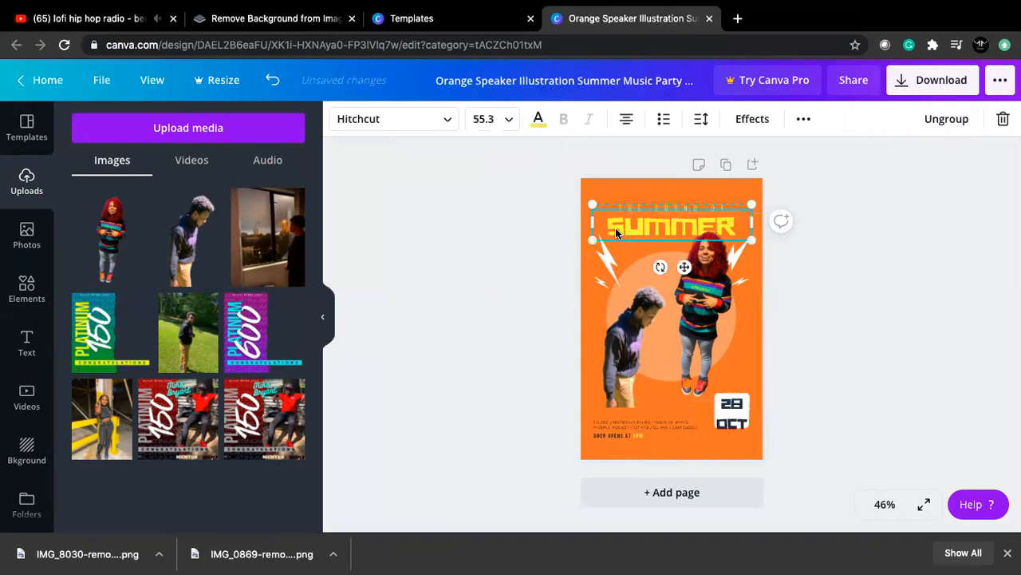
Step: Delete the SUMMER headline and retype the top text as 'THE START OF' / 'THE WAVE'
{"action": "key", "text": "BackSpace"}
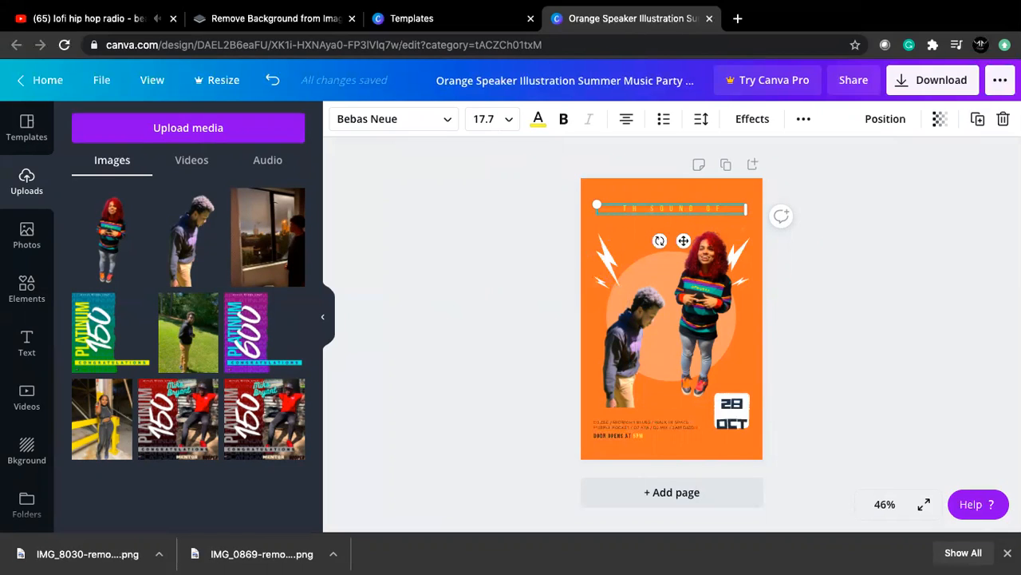
{"action": "key", "text": "BackSpace"}
{"action": "key", "text": "BackSpace"}
{"action": "key", "text": "BackSpace"}
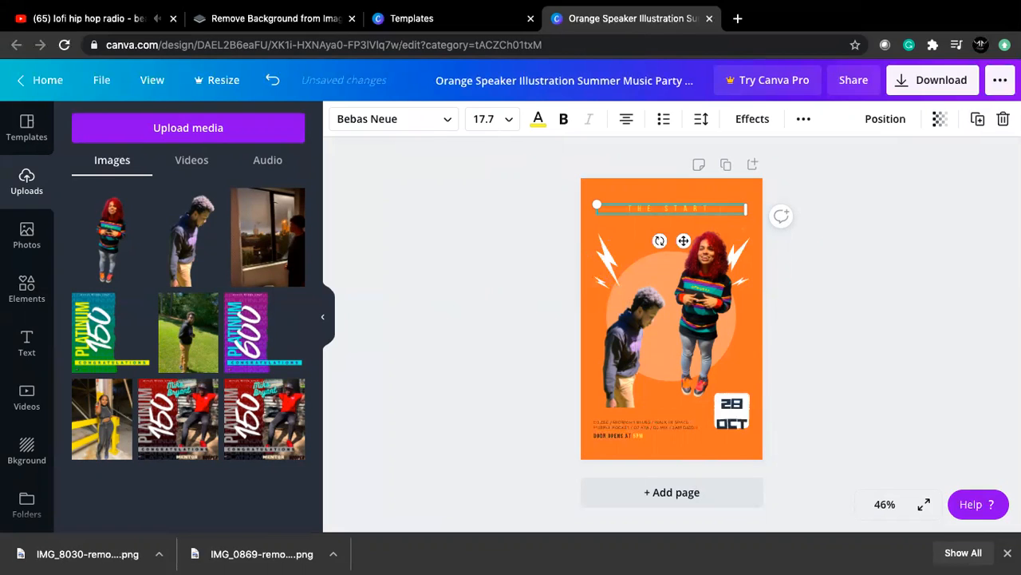
{"action": "type", "text": "OF"}
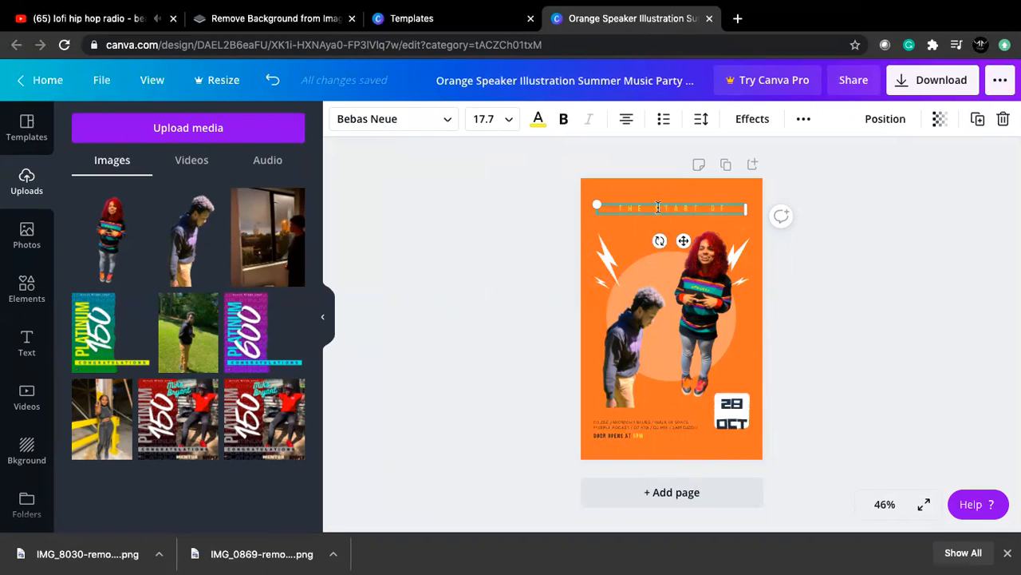
{"action": "key", "text": "Return"}
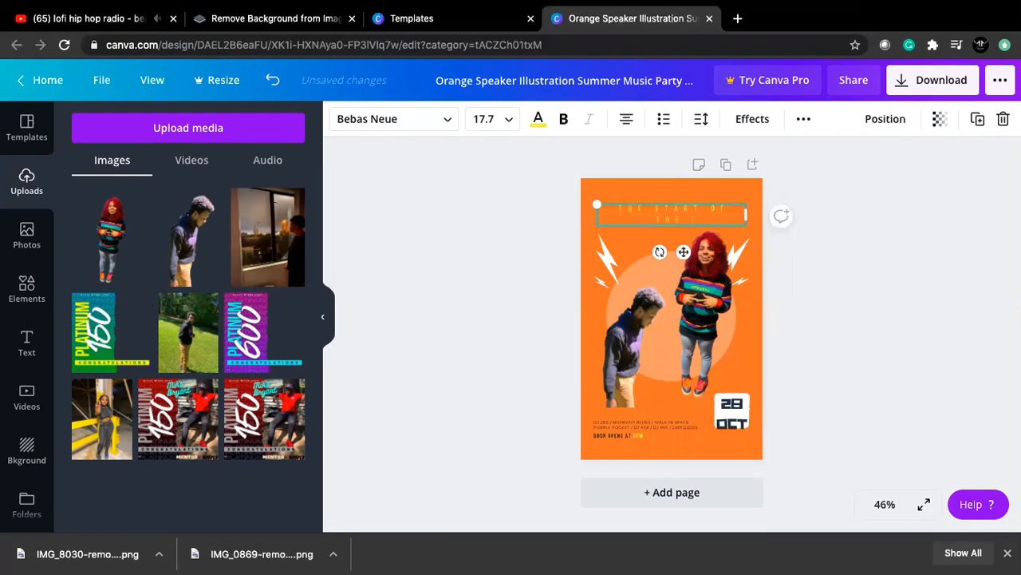
{"action": "type", "text": "WAVE"}
Step: Set the title to font size 21 and colour it black
{"action": "left_click", "coordinate": [509, 122]}
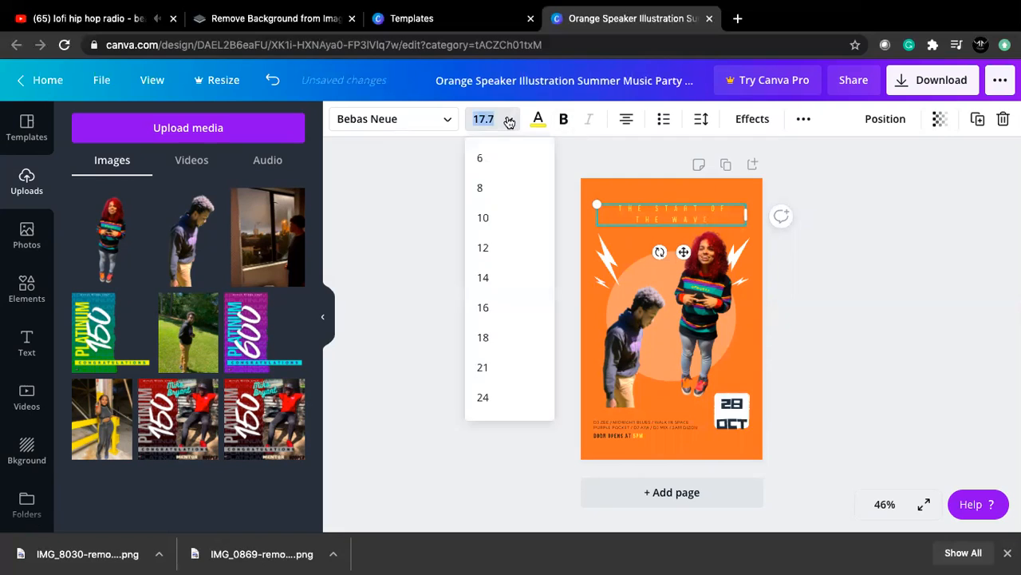
{"action": "left_click", "coordinate": [483, 366]}
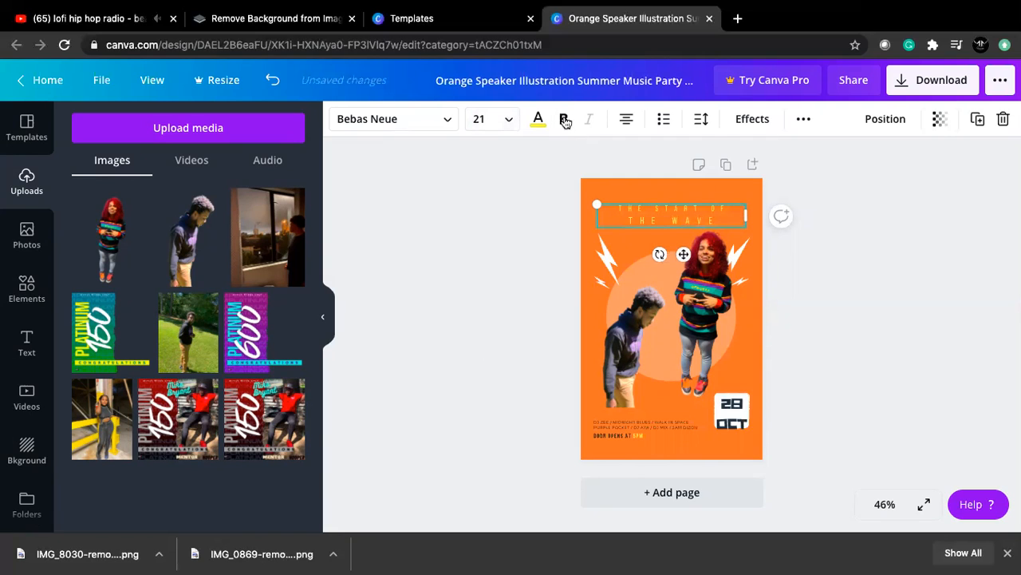
{"action": "left_click", "coordinate": [537, 119]}
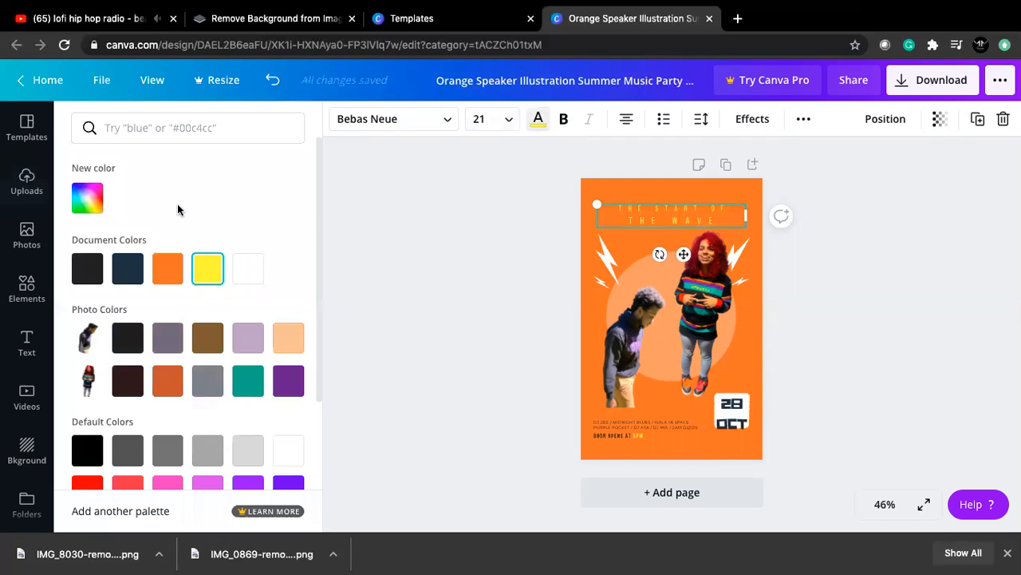
{"action": "left_click", "coordinate": [87, 268]}
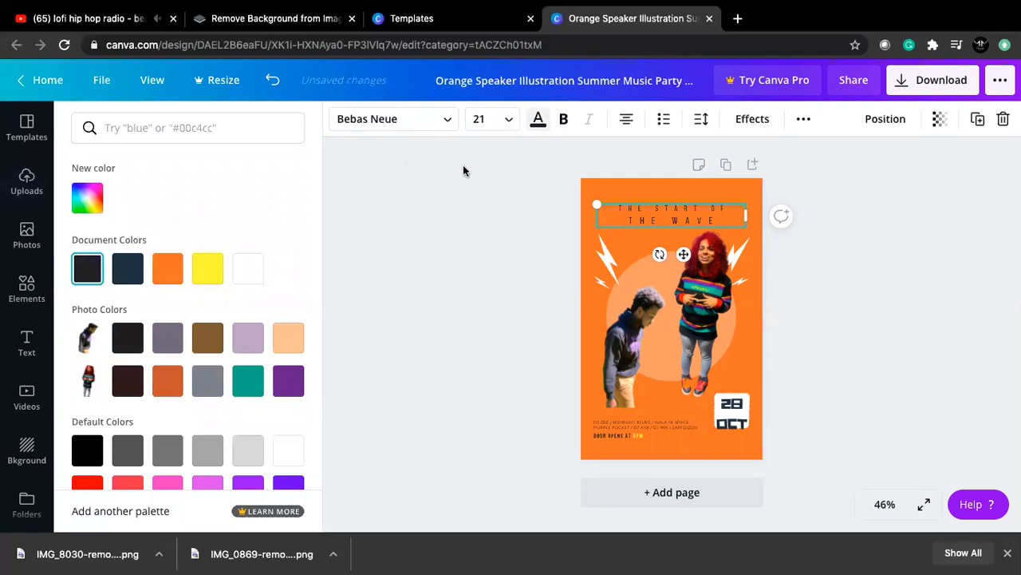
Step: Enlarge the title box, move it higher on the page and set its size to 24
{"action": "left_click_drag", "start_coordinate": [598, 203], "coordinate": [593, 168]}
{"action": "left_click_drag", "start_coordinate": [677, 219], "coordinate": [679, 207]}
{"action": "left_click", "coordinate": [735, 256]}
{"action": "left_click", "coordinate": [610, 237]}
{"action": "left_click", "coordinate": [647, 203]}
{"action": "left_click_drag", "start_coordinate": [647, 208], "coordinate": [647, 189]}
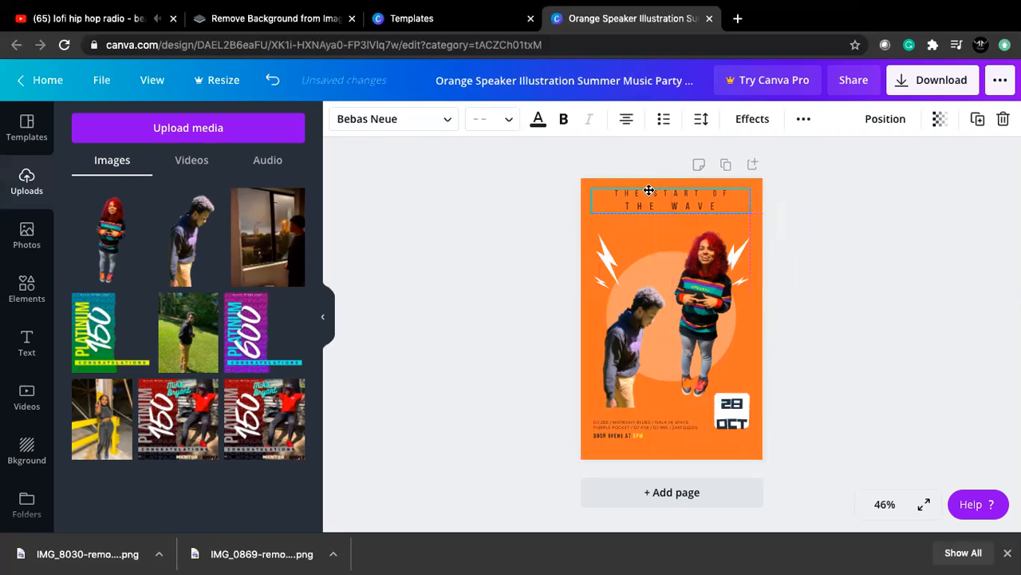
{"action": "left_click", "coordinate": [489, 118]}
{"action": "left_click", "coordinate": [484, 401]}
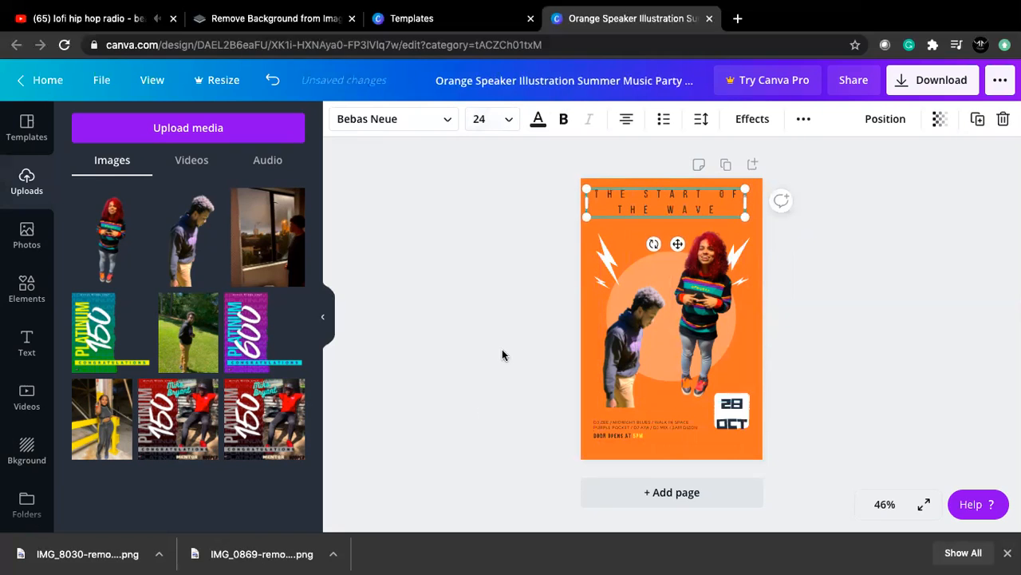
{"action": "left_click", "coordinate": [709, 311]}
Step: Set the DOOR OPENS line to font size 24
{"action": "left_click", "coordinate": [642, 430]}
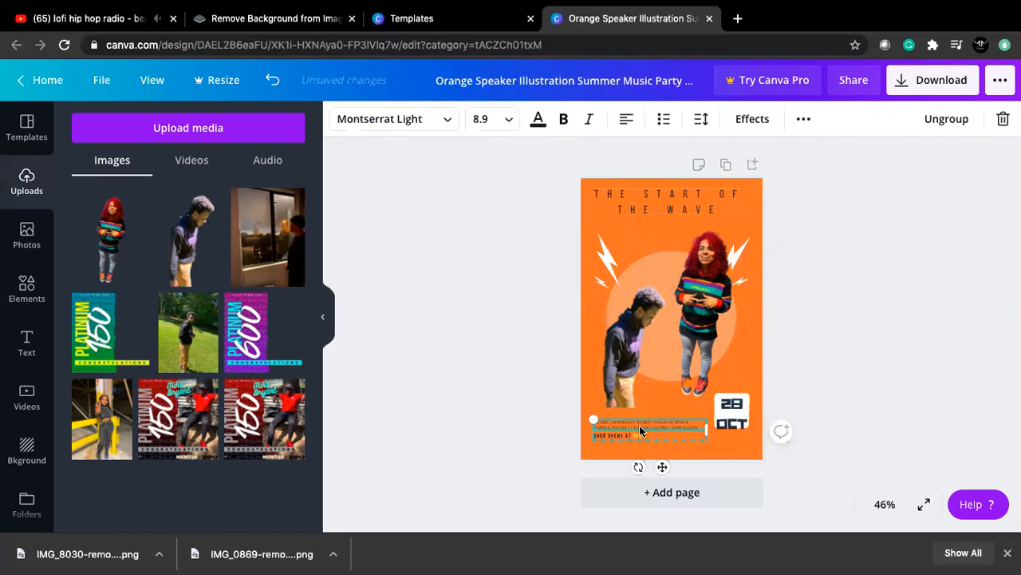
{"action": "left_click", "coordinate": [628, 429]}
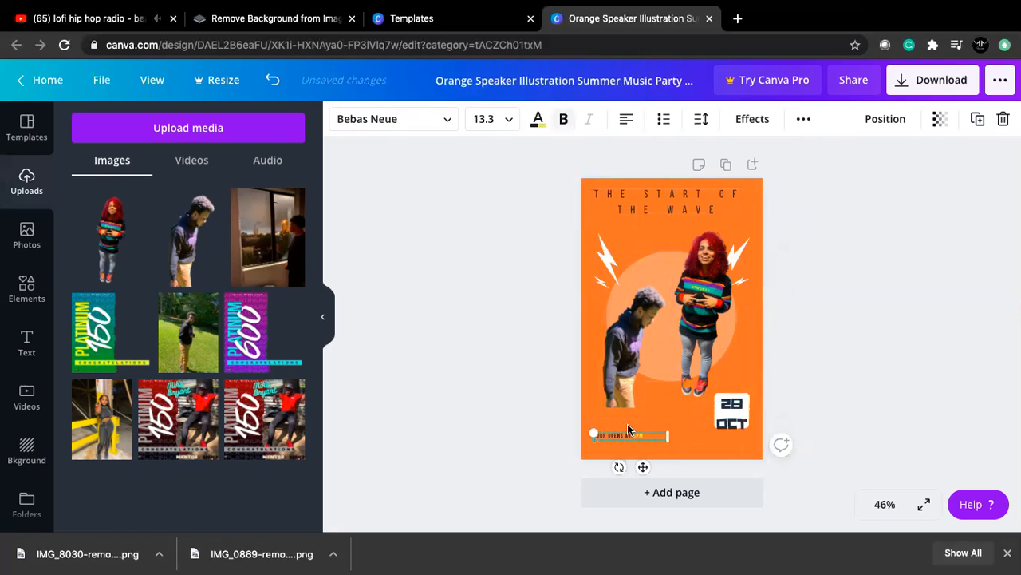
{"action": "left_click", "coordinate": [617, 428]}
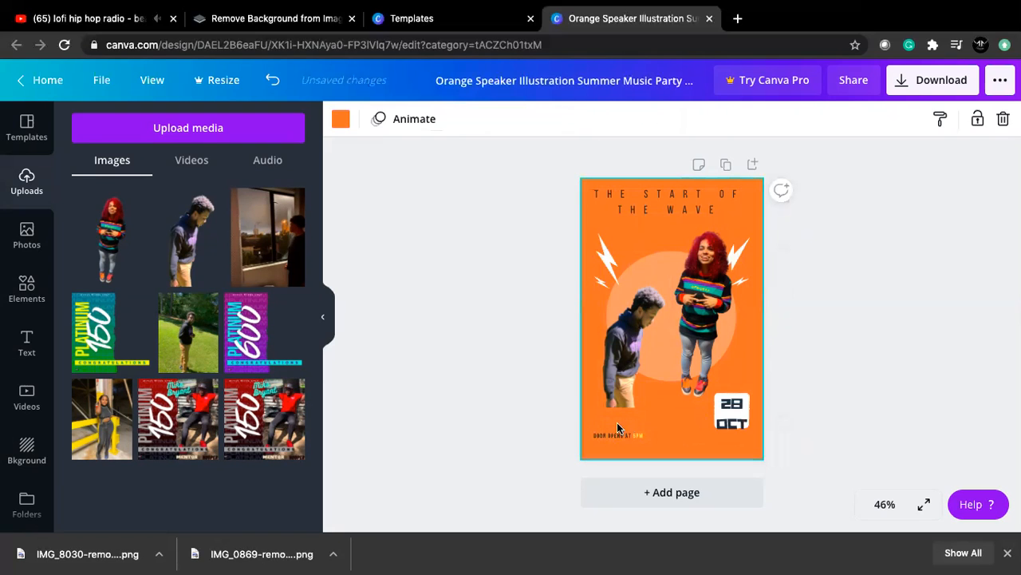
{"action": "left_click", "coordinate": [617, 434]}
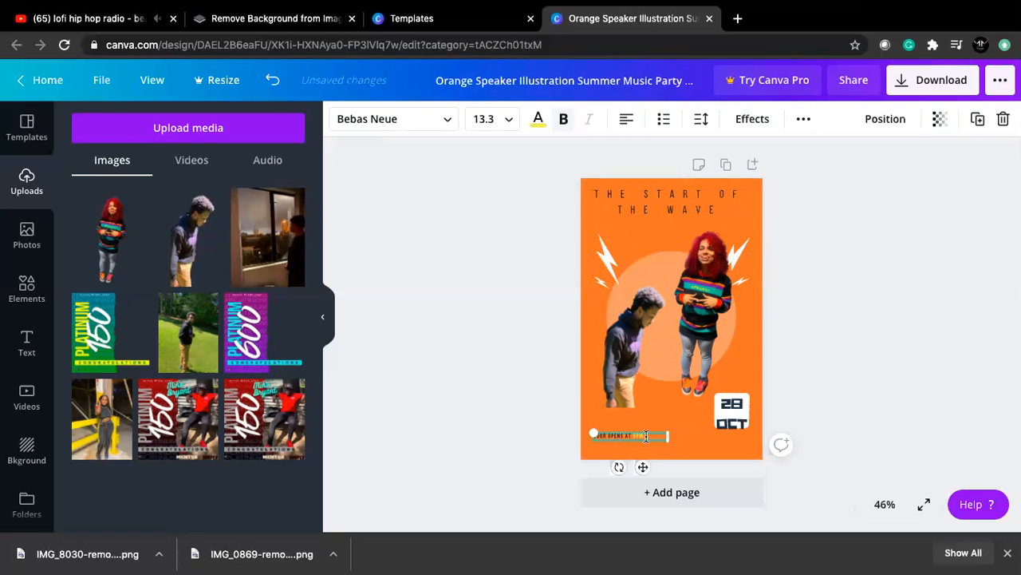
{"action": "left_click", "coordinate": [506, 119]}
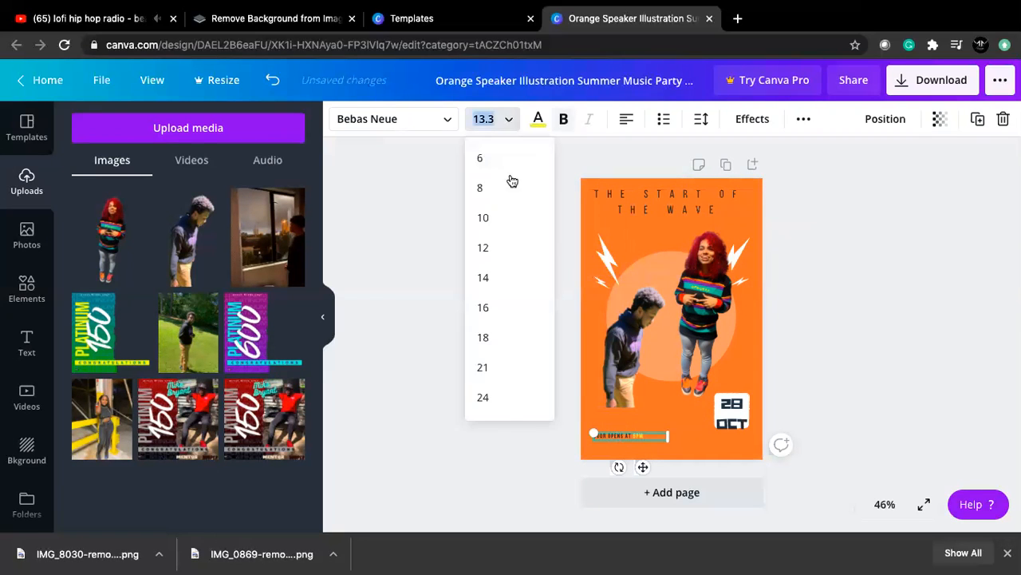
{"action": "left_click", "coordinate": [482, 396]}
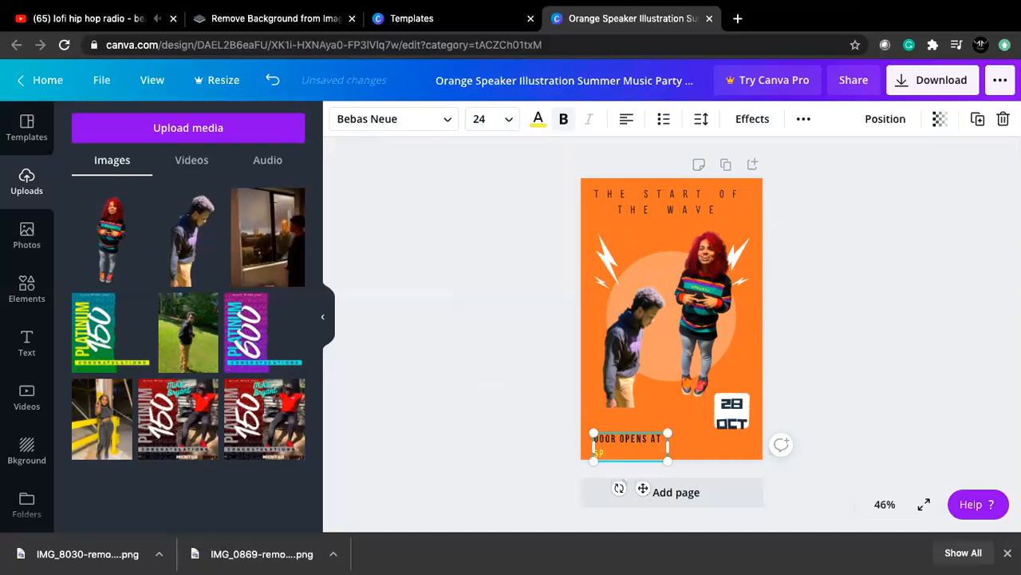
Step: Retype the bottom text as 'EVENT OPENS 7PM' / 'DM FOR ADDRESS' and move it onto the page
{"action": "key", "text": "BackSpace"}
{"action": "key", "text": "BackSpace"}
{"action": "key", "text": "BackSpace"}
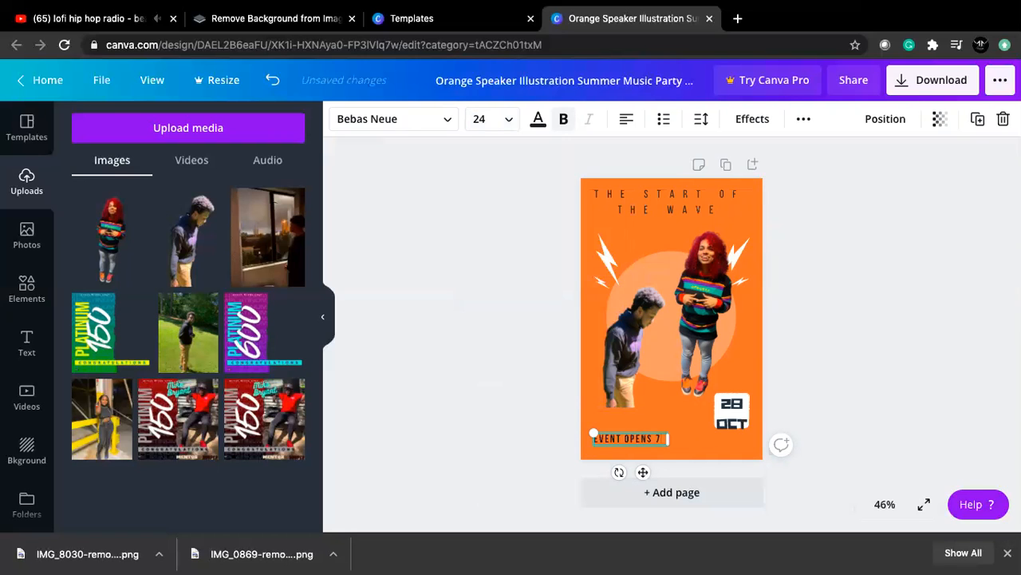
{"action": "type", "text": "PM"}
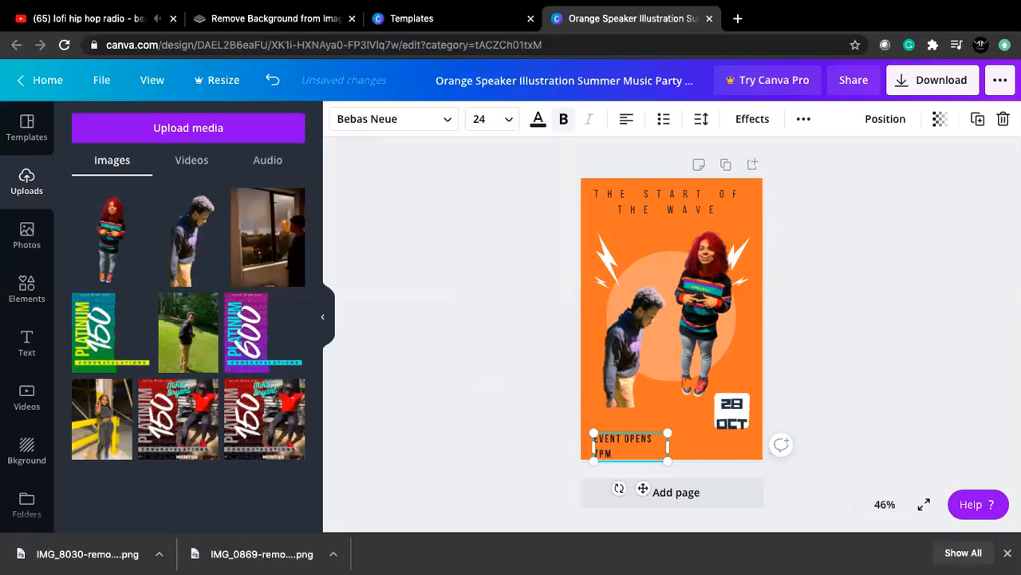
{"action": "key", "text": "Return"}
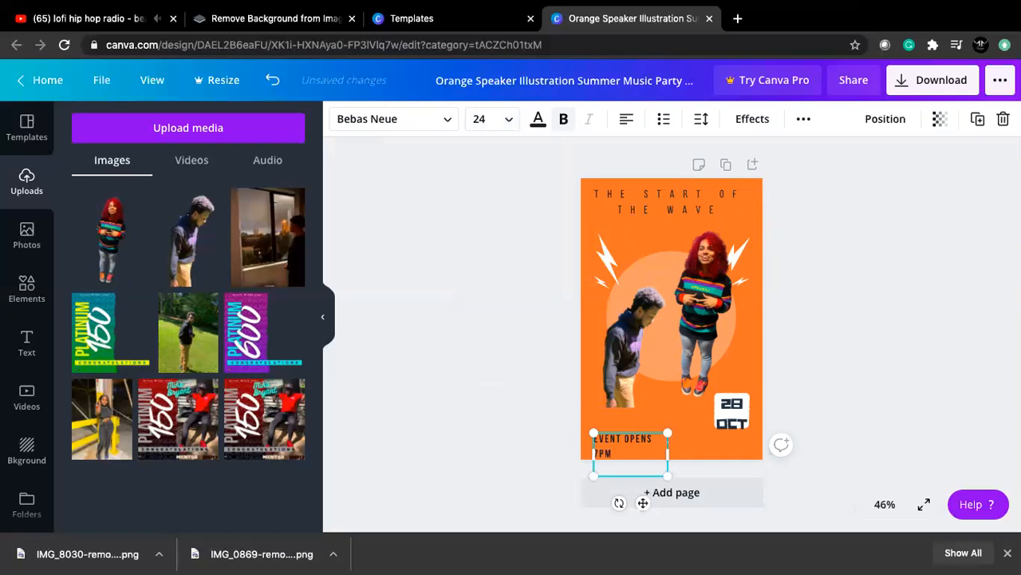
{"action": "type", "text": "DM FO"}
{"action": "type", "text": "R ADDRESS"}
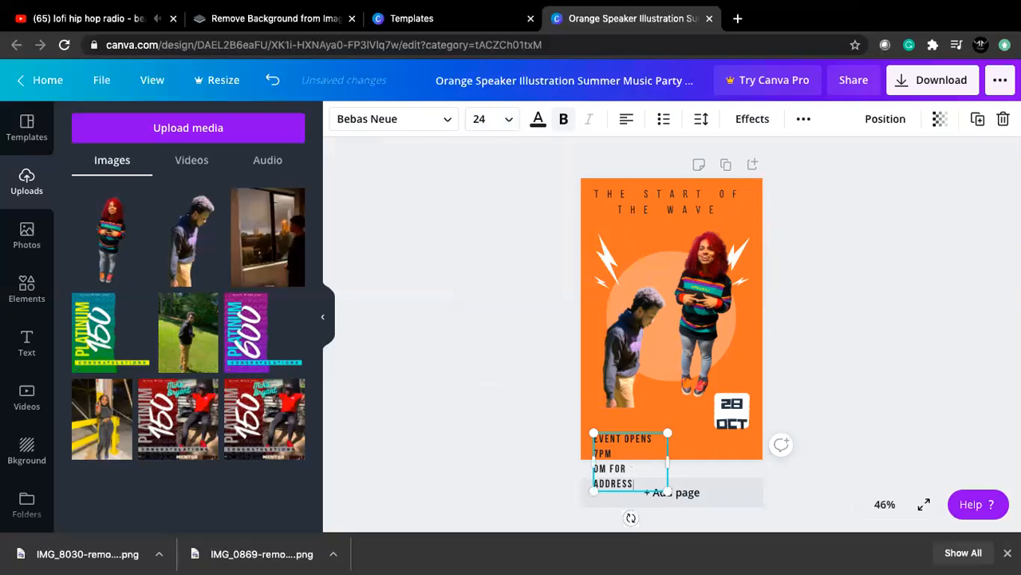
{"action": "left_click", "coordinate": [632, 410]}
{"action": "left_click_drag", "start_coordinate": [601, 442], "coordinate": [587, 409]}
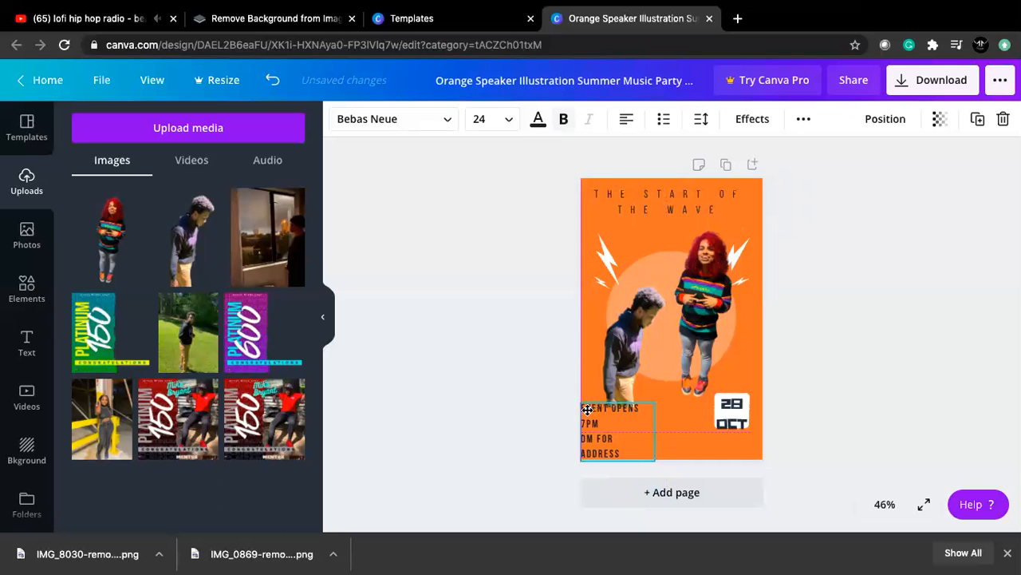
Step: Move the man's cutout up, widen it slightly and shorten it from the top beside the woman
{"action": "left_click", "coordinate": [619, 358]}
{"action": "left_click_drag", "start_coordinate": [619, 357], "coordinate": [616, 341]}
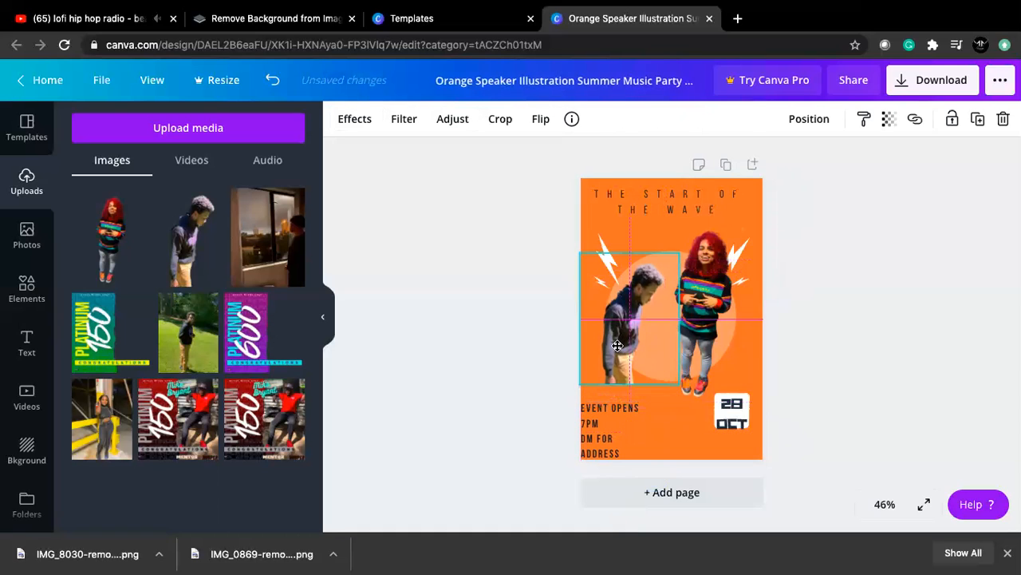
{"action": "mouse_move", "coordinate": [693, 317]}
{"action": "left_mouse_down"}
{"action": "mouse_move", "coordinate": [714, 318]}
{"action": "mouse_move", "coordinate": [696, 318]}
{"action": "left_mouse_up"}
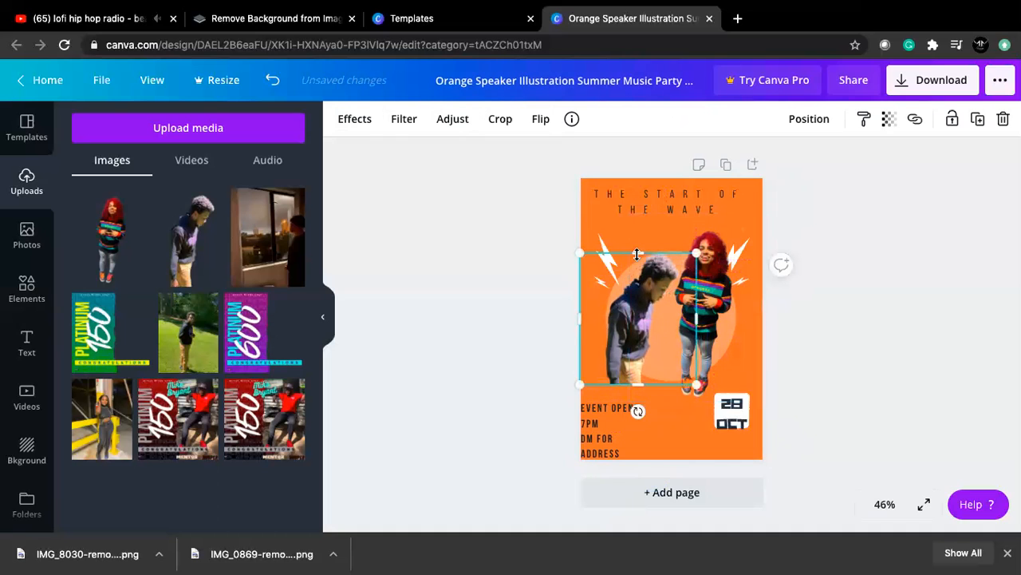
{"action": "left_click_drag", "start_coordinate": [637, 253], "coordinate": [634, 264]}
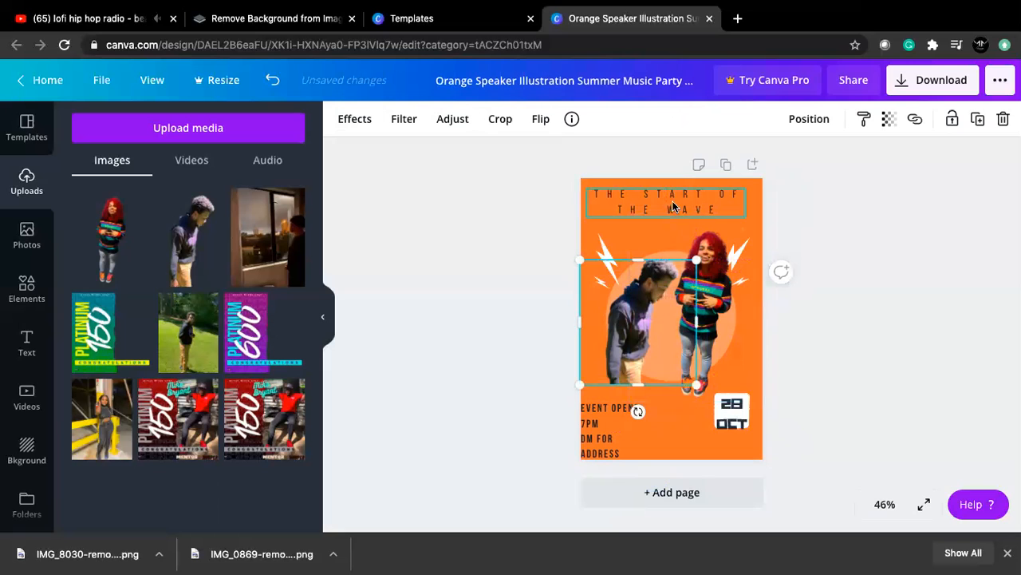
{"action": "left_click", "coordinate": [714, 286]}
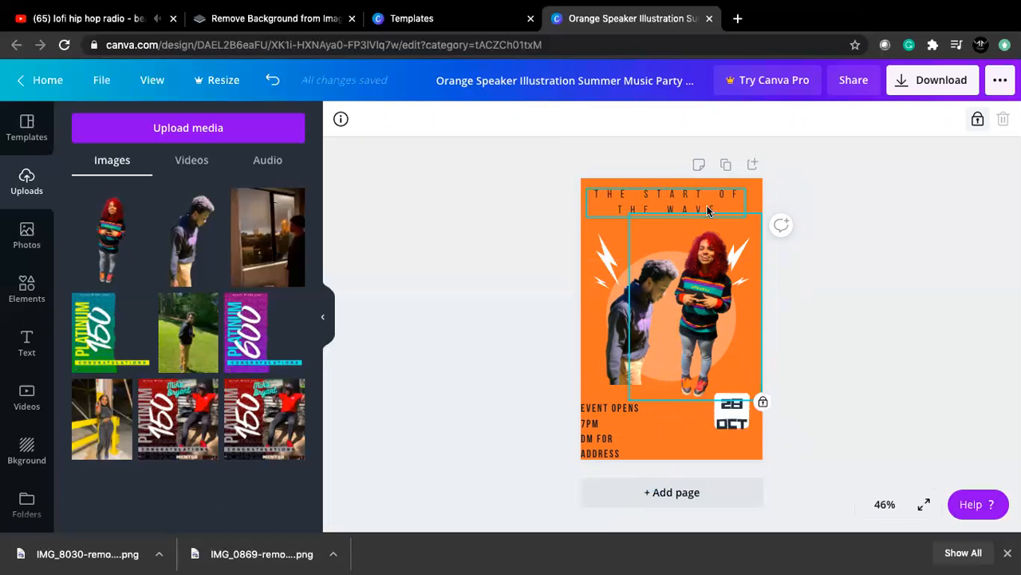
{"action": "left_click", "coordinate": [660, 431]}
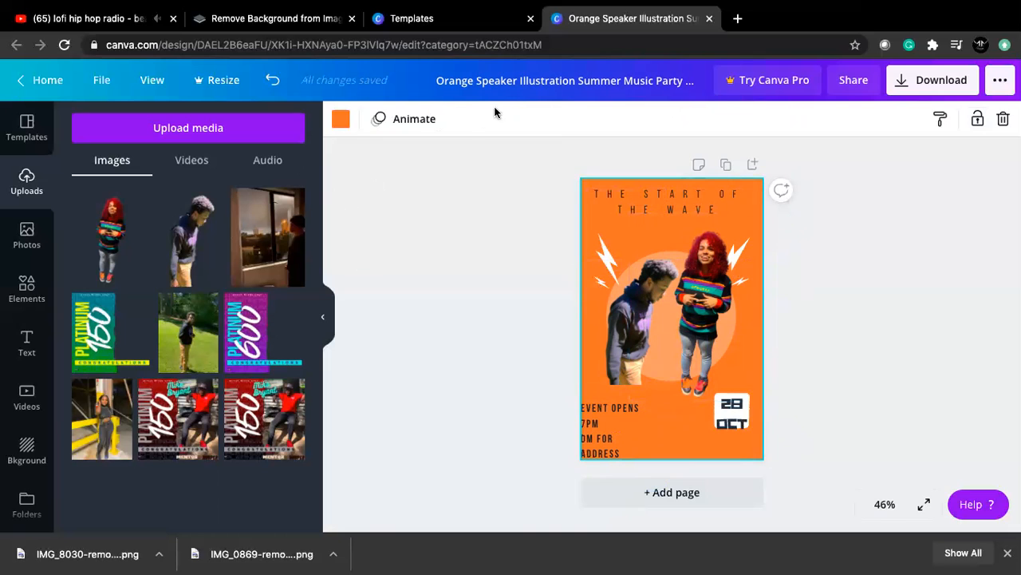
{"action": "left_click", "coordinate": [447, 299]}
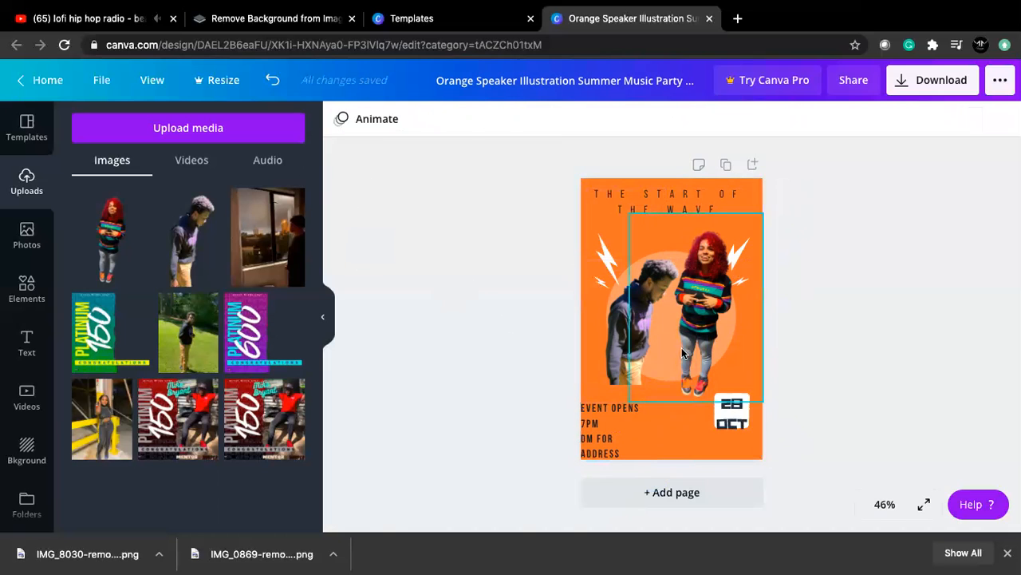
{"action": "left_click", "coordinate": [122, 17]}
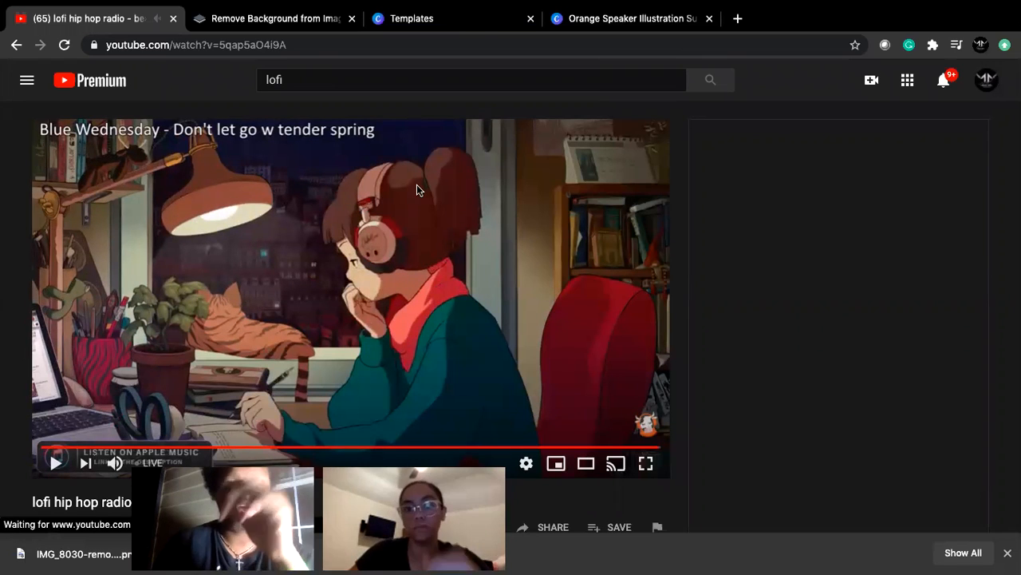
{"action": "left_click", "coordinate": [600, 19]}
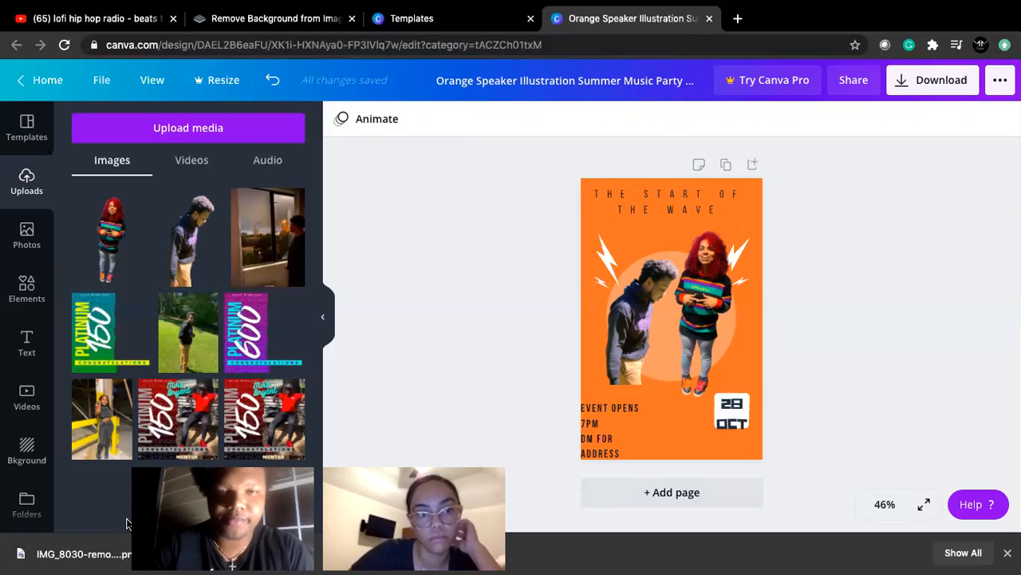
{"action": "key", "text": "XF86AudioRaiseVolume"}
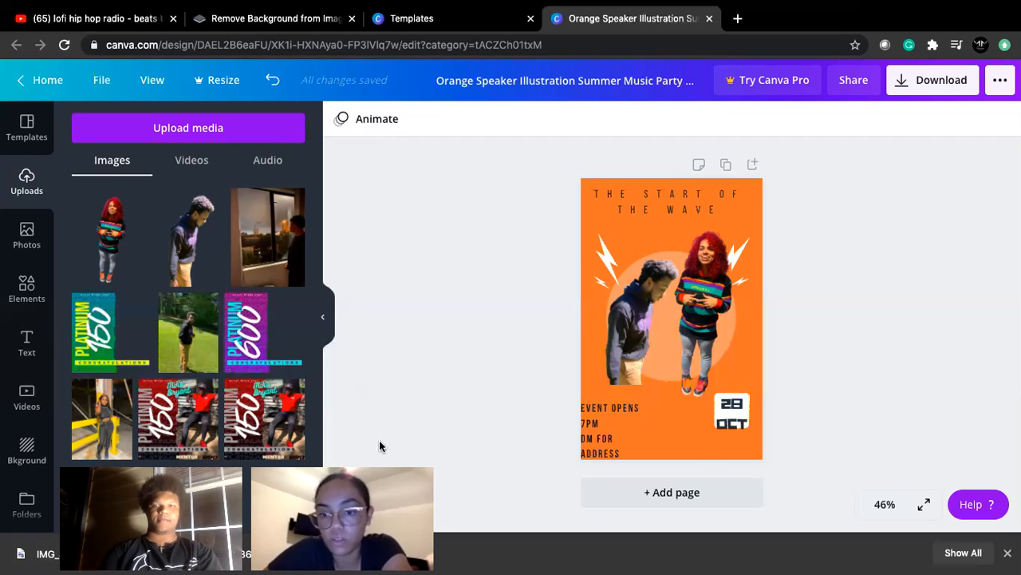
{"action": "left_click", "coordinate": [734, 423]}
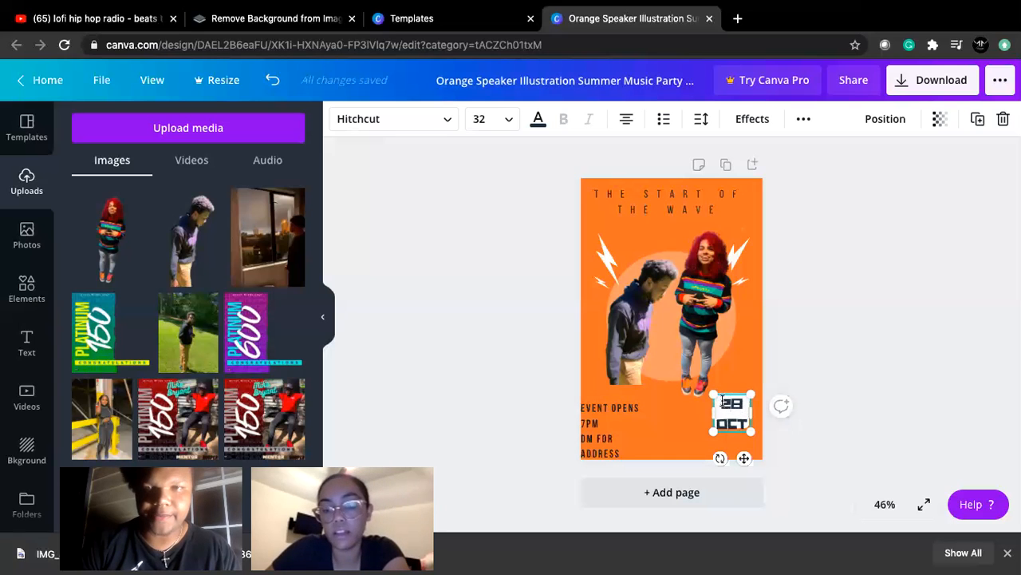
Step: Change the date badge to read WED / OCT / 28 on three lines
{"action": "type", "text": "W"}
{"action": "type", "text": "ED"}
{"action": "key", "text": "Return"}
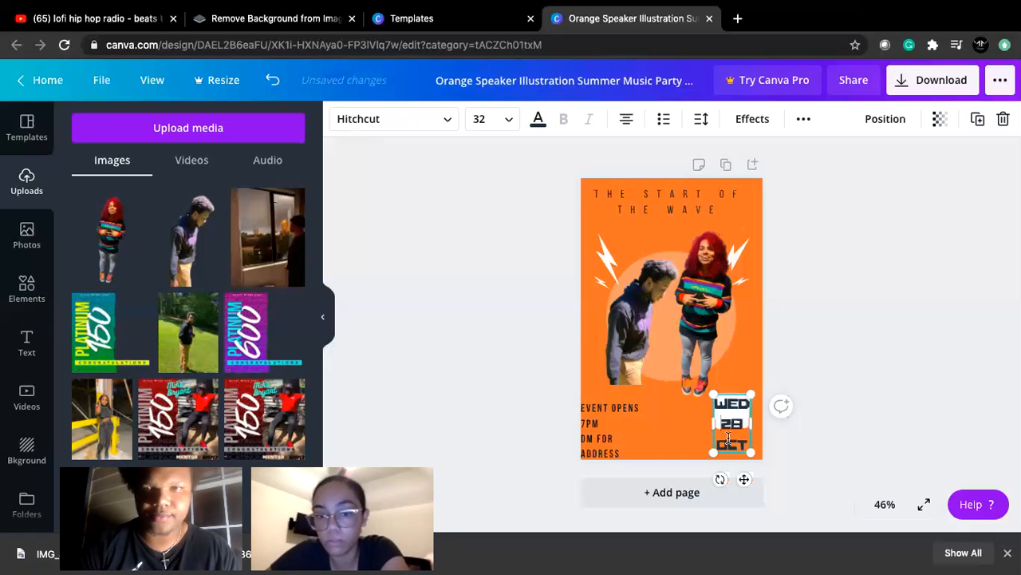
{"action": "key", "text": "BackSpace"}
{"action": "key", "text": "BackSpace"}
{"action": "type", "text": "OCT"}
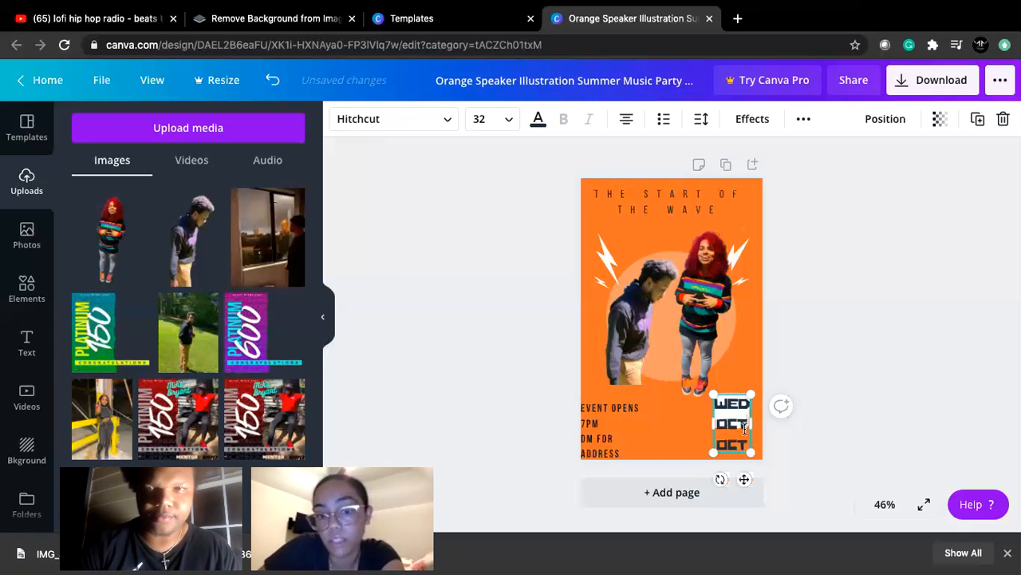
{"action": "key", "text": "BackSpace"}
{"action": "key", "text": "BackSpace"}
{"action": "key", "text": "BackSpace"}
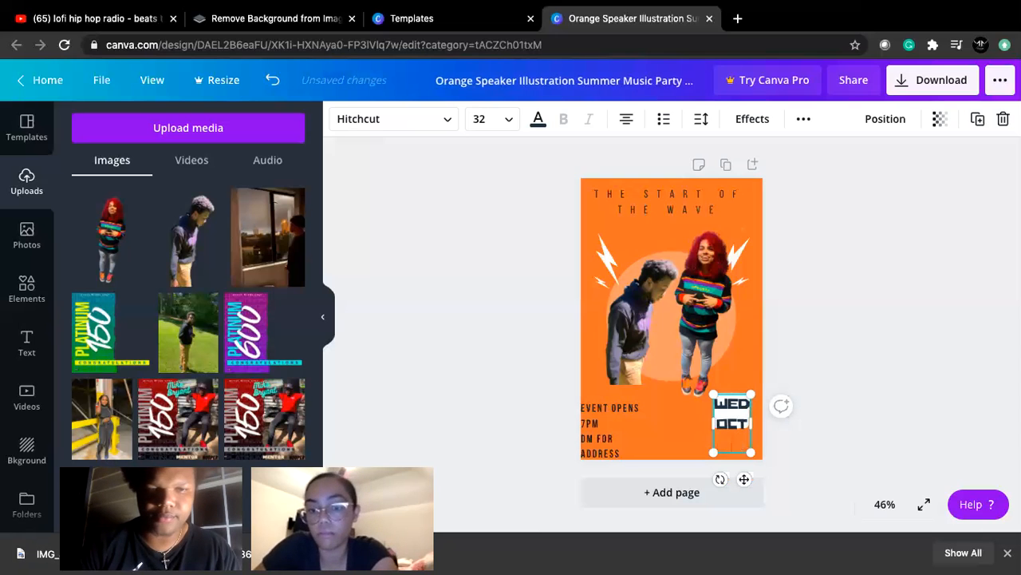
{"action": "type", "text": "28"}
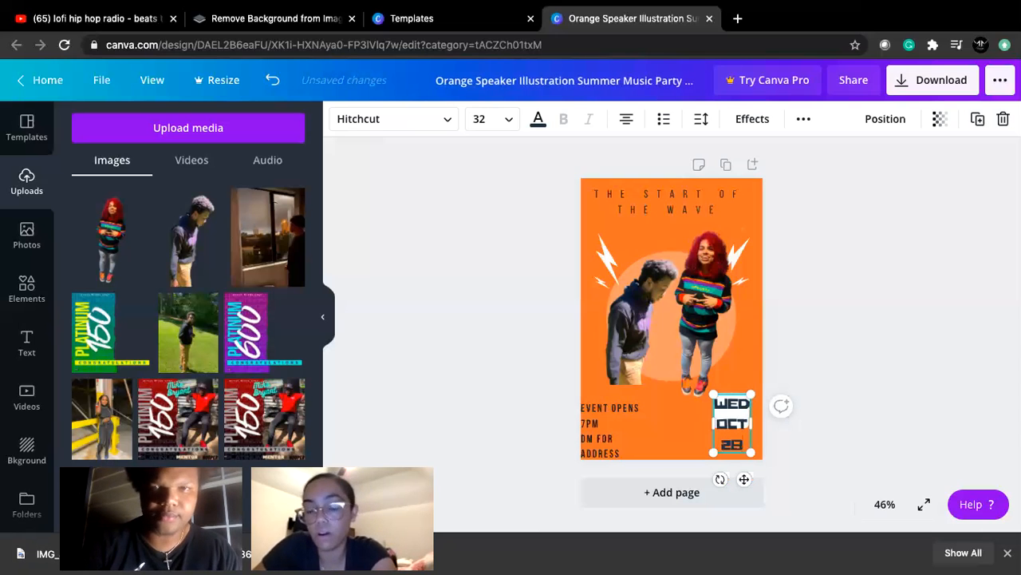
{"action": "left_click", "coordinate": [621, 413]}
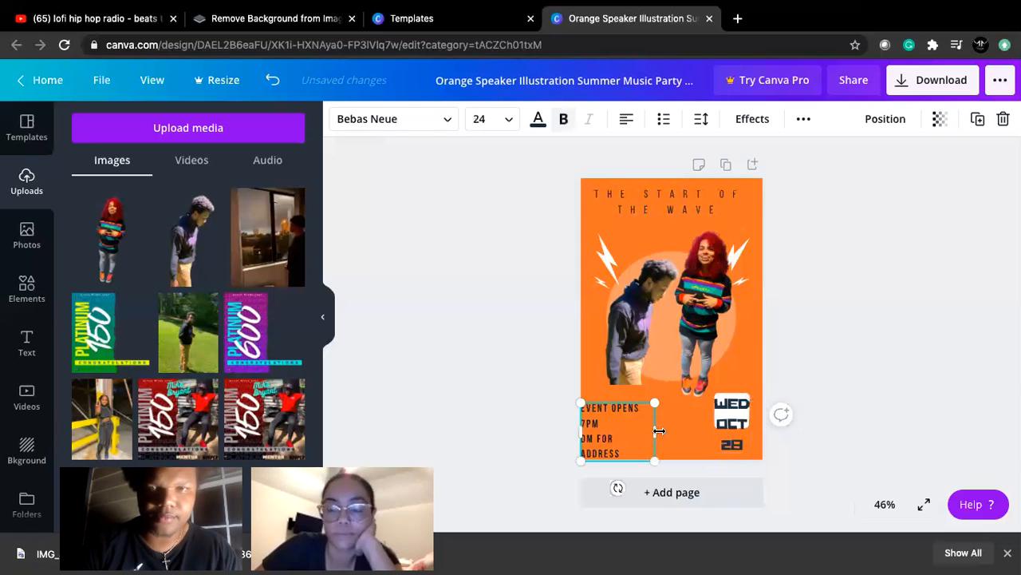
{"action": "left_click_drag", "start_coordinate": [668, 431], "coordinate": [697, 431]}
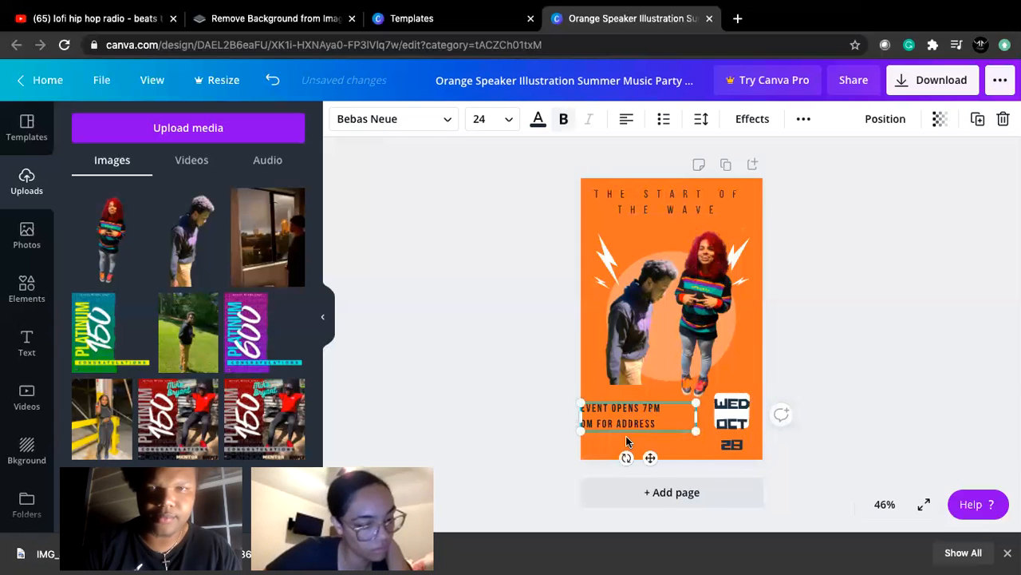
{"action": "left_click_drag", "start_coordinate": [629, 427], "coordinate": [629, 436]}
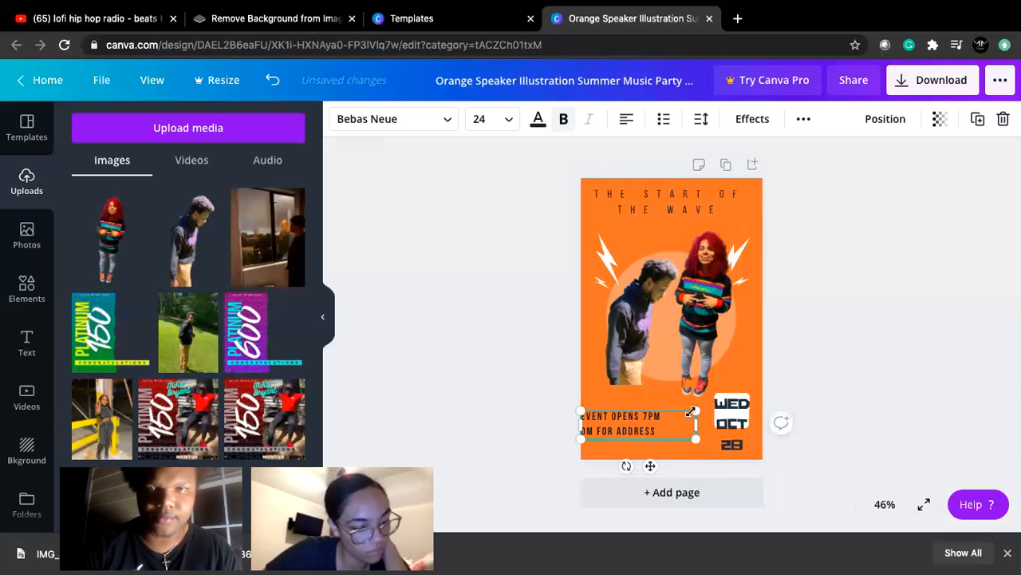
{"action": "left_click_drag", "start_coordinate": [697, 407], "coordinate": [714, 406]}
{"action": "left_click_drag", "start_coordinate": [643, 418], "coordinate": [643, 429]}
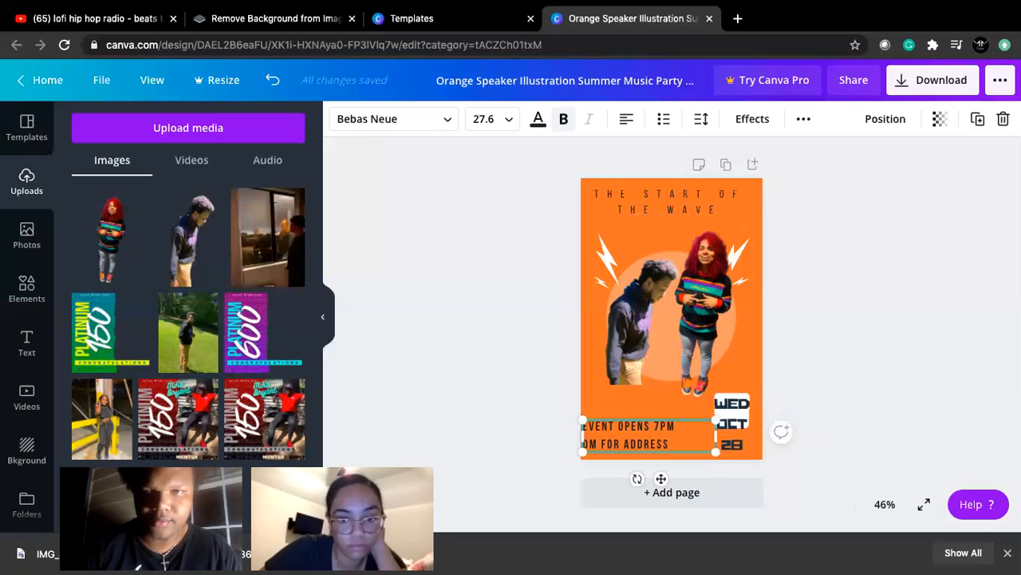
{"action": "key", "text": "BackSpace"}
{"action": "key", "text": "BackSpace"}
{"action": "key", "text": "BackSpace"}
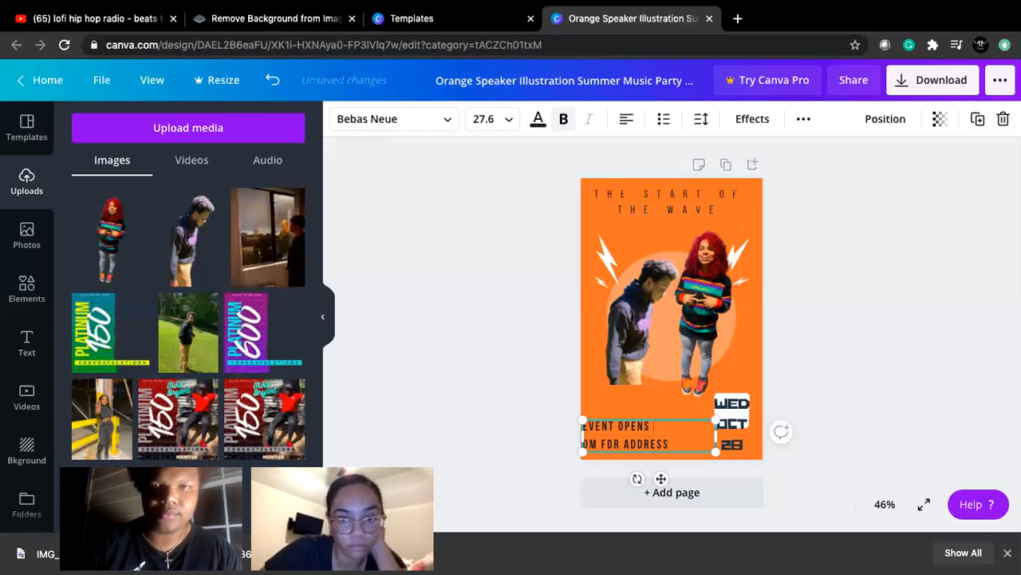
{"action": "type", "text": "START"}
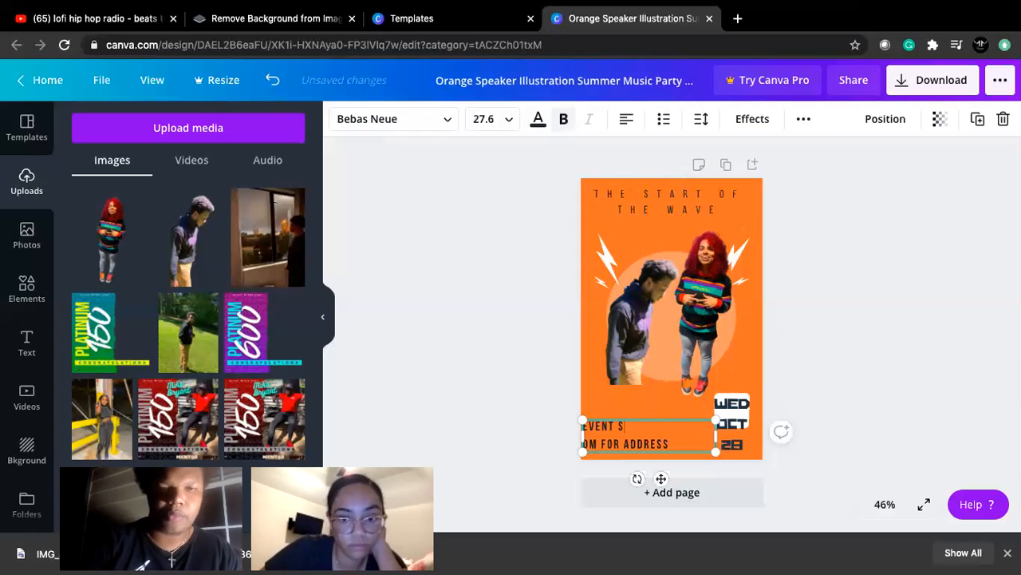
{"action": "type", "text": "S @7PM"}
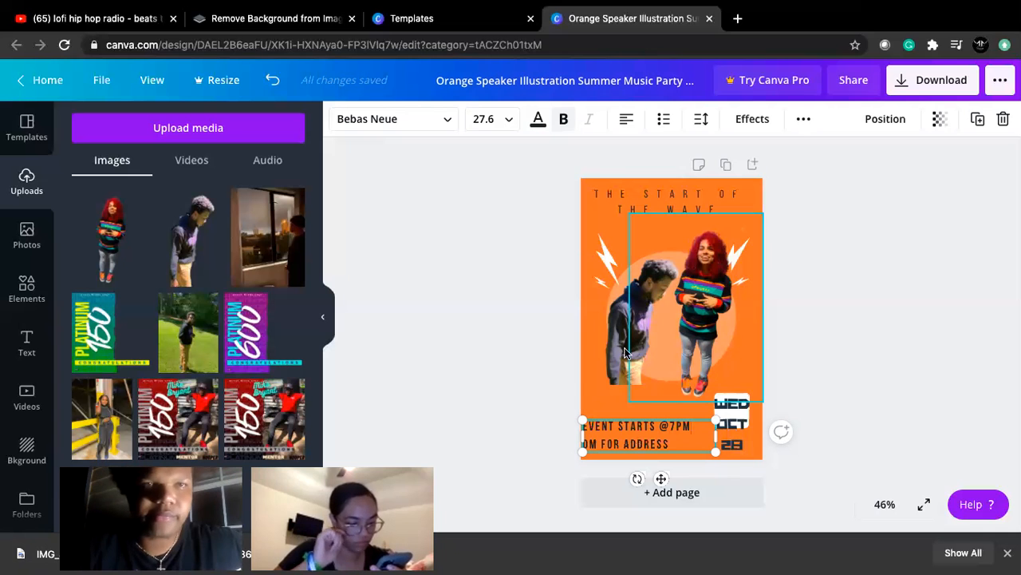
{"action": "left_click", "coordinate": [123, 20]}
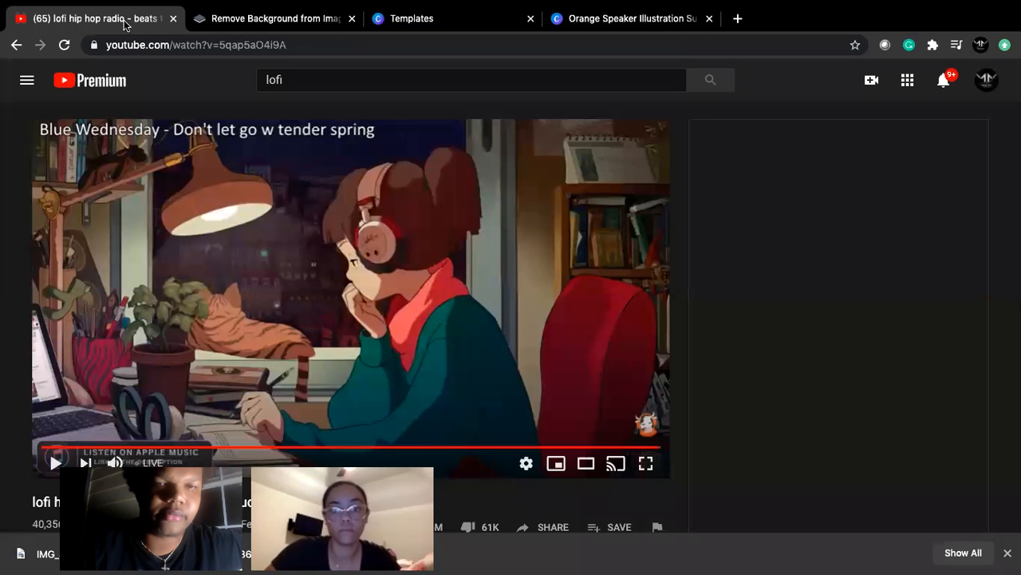
Step: Play and pause the lofi hip hop livestream, then go back to the Canva flyer
{"action": "left_click", "coordinate": [317, 223]}
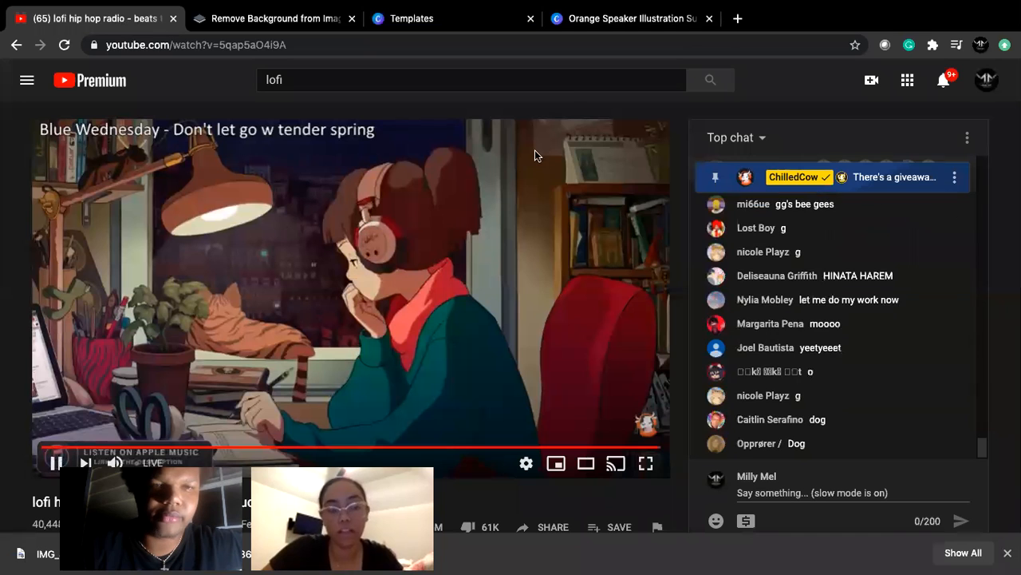
{"action": "left_click", "coordinate": [355, 366]}
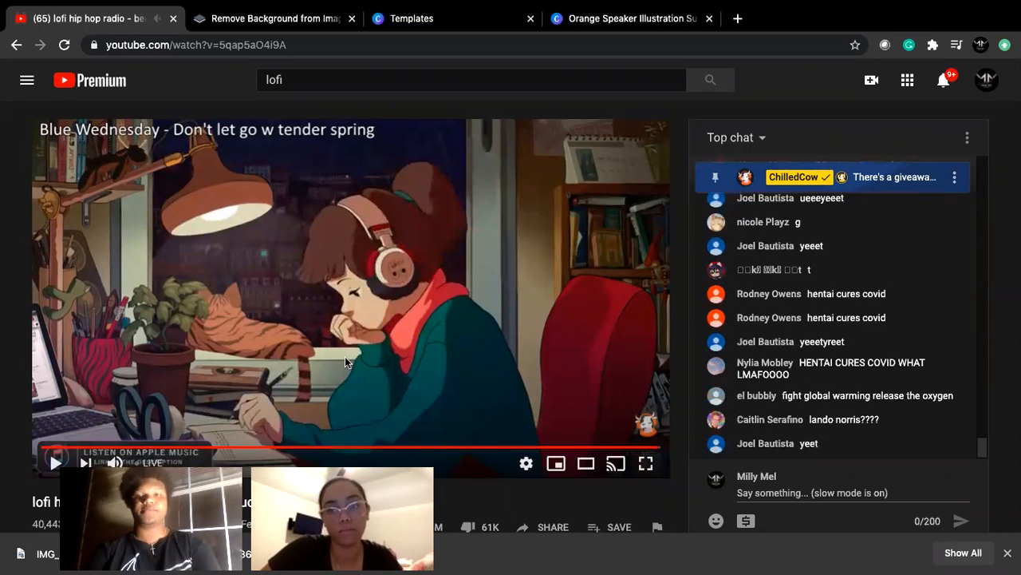
{"action": "left_click", "coordinate": [613, 22]}
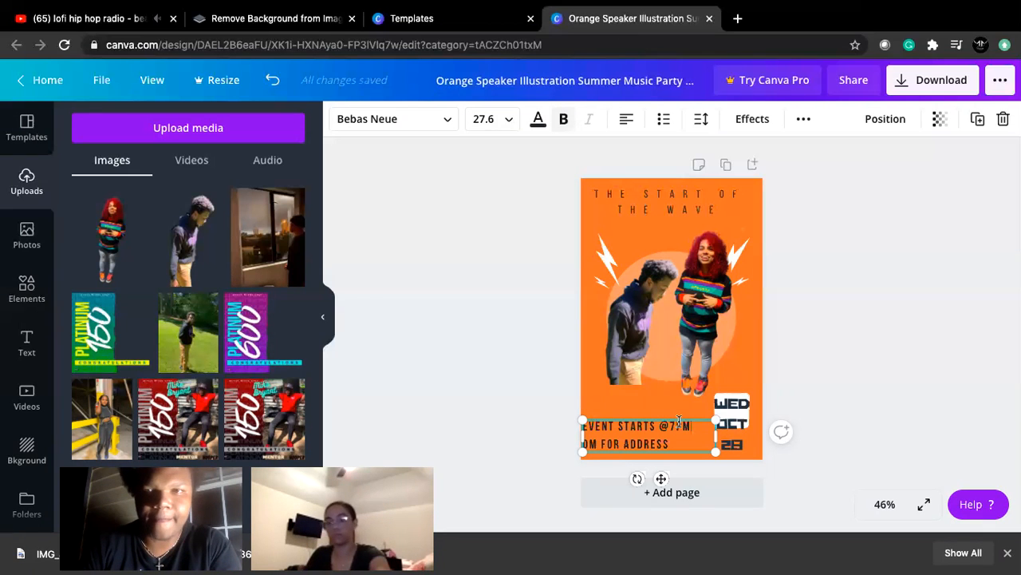
Step: Select the girl and boy images, then glance at the lofi tab and come back
{"action": "left_click", "coordinate": [448, 247]}
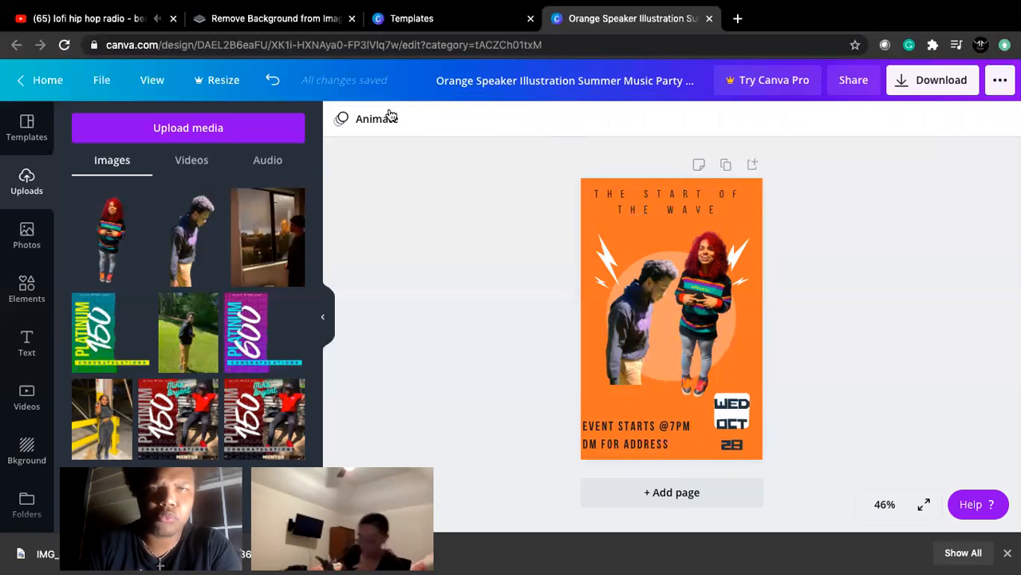
{"action": "left_click", "coordinate": [645, 231]}
{"action": "left_click", "coordinate": [626, 318]}
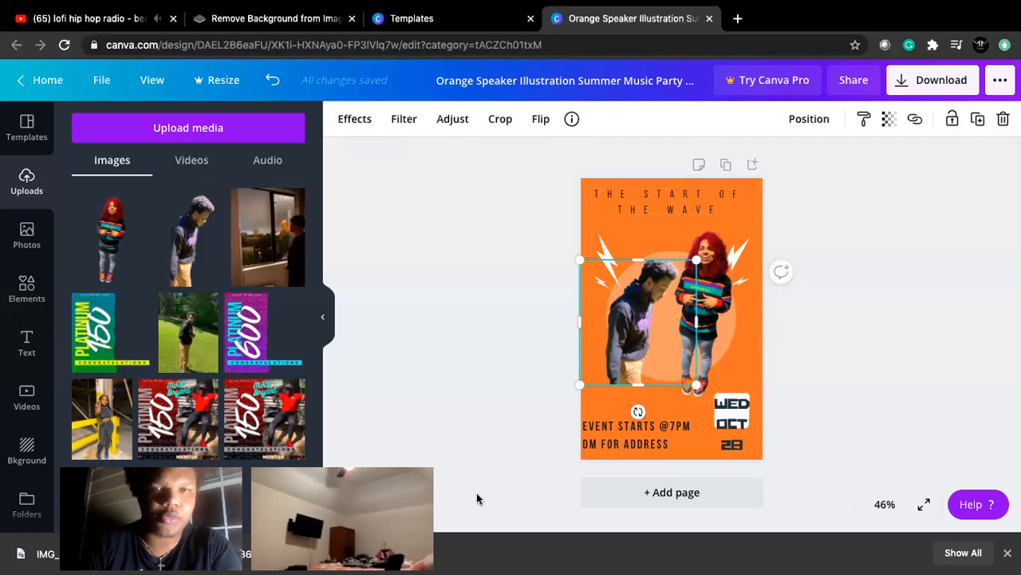
{"action": "left_click", "coordinate": [132, 19]}
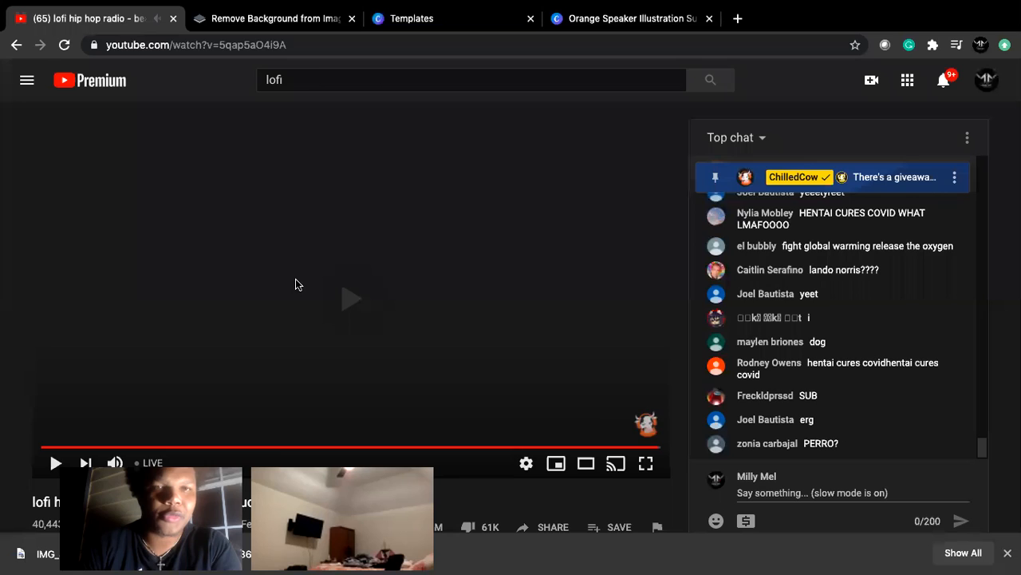
{"action": "left_click", "coordinate": [597, 26]}
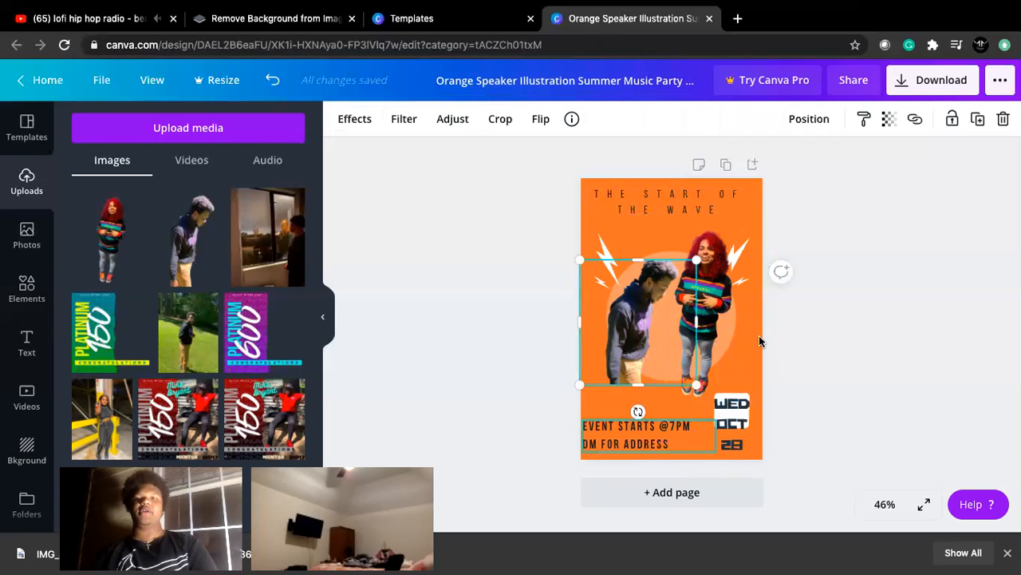
Step: Select the boy image beneath the girl and nudge it slightly upward
{"action": "left_click", "coordinate": [710, 315]}
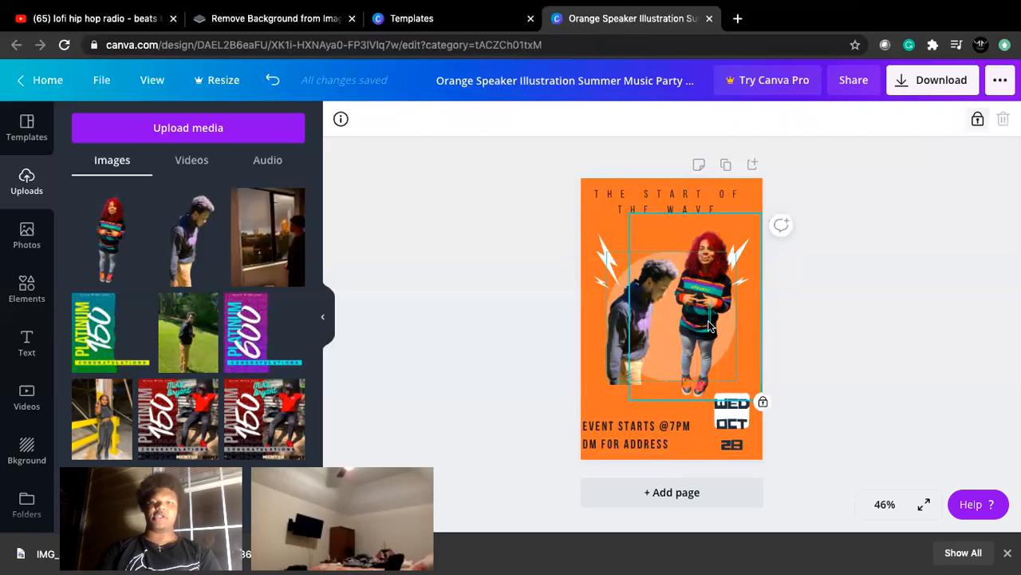
{"action": "left_click", "coordinate": [644, 327]}
{"action": "left_click", "coordinate": [634, 329]}
{"action": "left_click_drag", "start_coordinate": [634, 329], "coordinate": [632, 322]}
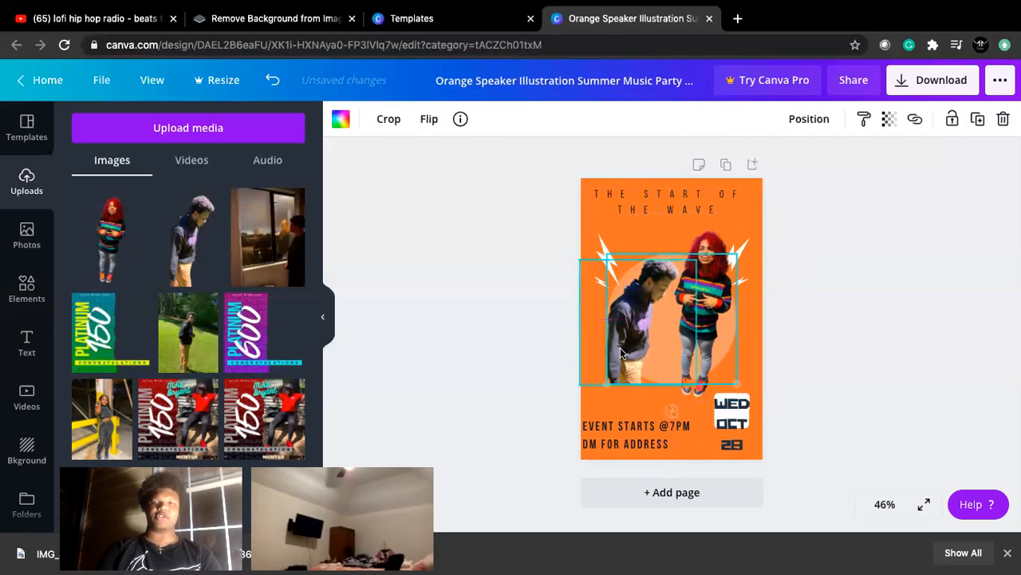
Step: Unlock the girl image, stretch it taller and shift it right, then relock it
{"action": "left_click", "coordinate": [709, 242]}
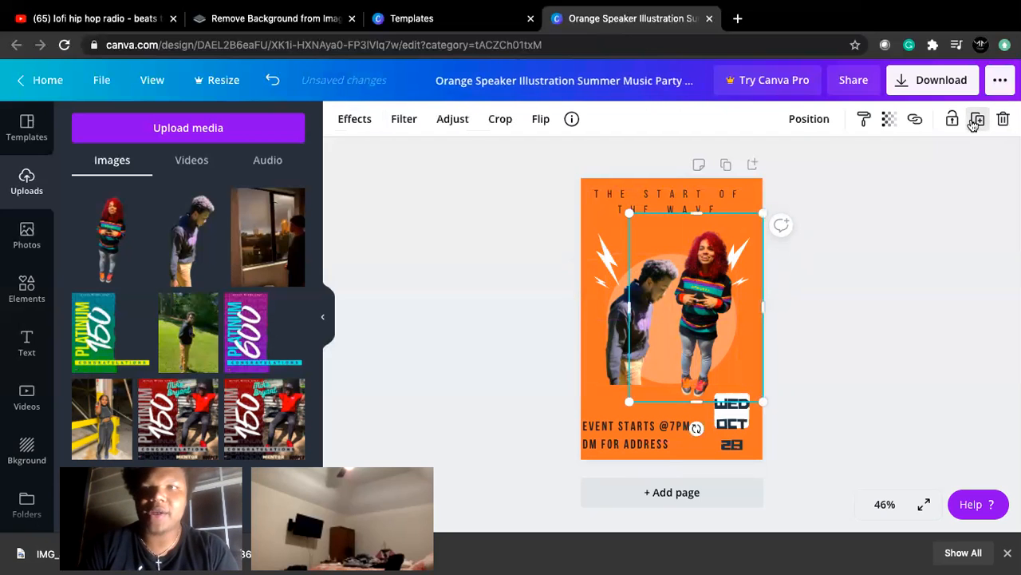
{"action": "left_click", "coordinate": [951, 119]}
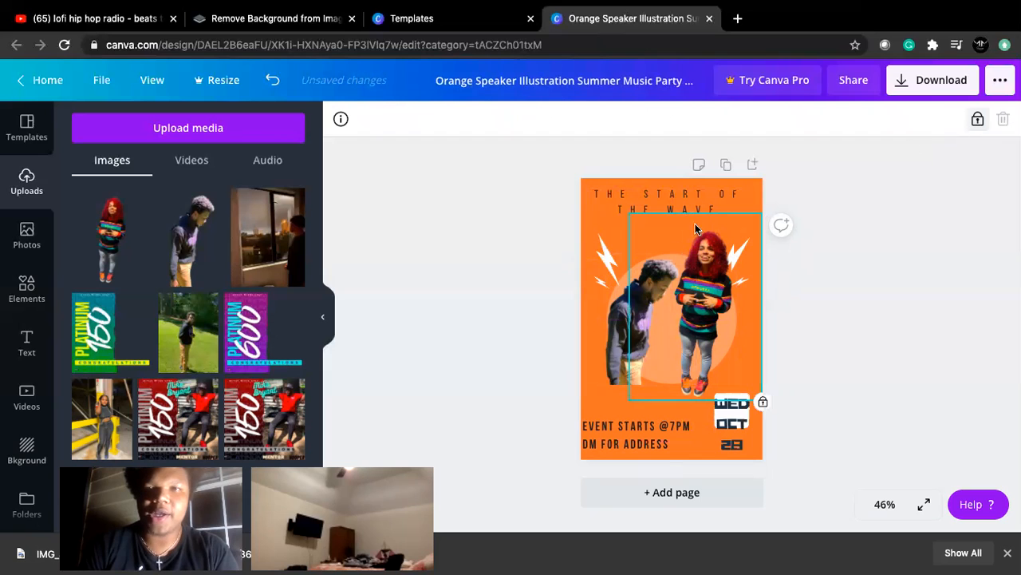
{"action": "left_click", "coordinate": [978, 119]}
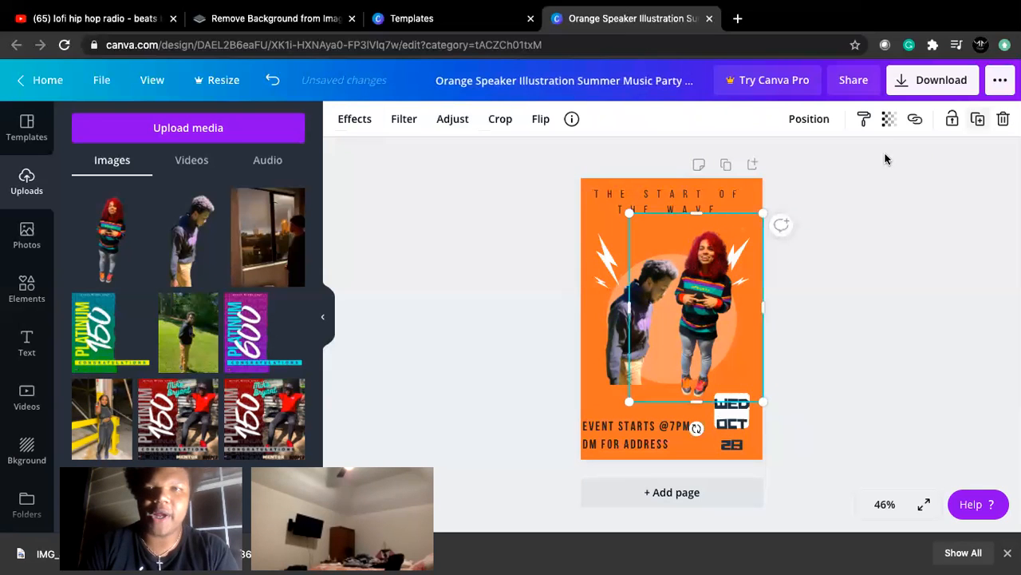
{"action": "left_click_drag", "start_coordinate": [693, 203], "coordinate": [694, 211]}
{"action": "left_click_drag", "start_coordinate": [703, 299], "coordinate": [709, 299]}
{"action": "left_click", "coordinate": [952, 119]}
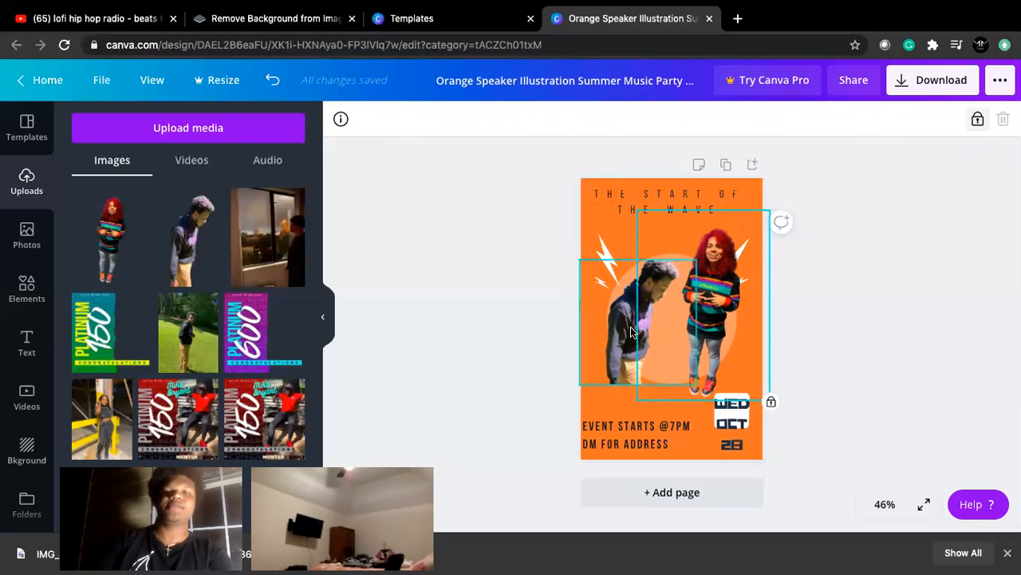
Step: Check the event details and WED OCT 28 date text, then deselect the date block
{"action": "left_click", "coordinate": [632, 432]}
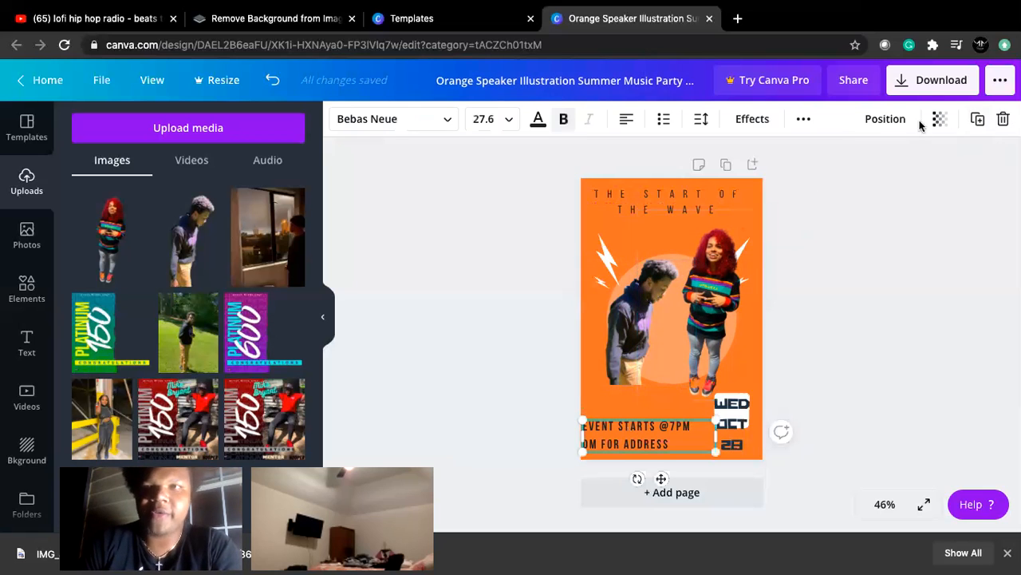
{"action": "left_click", "coordinate": [732, 423]}
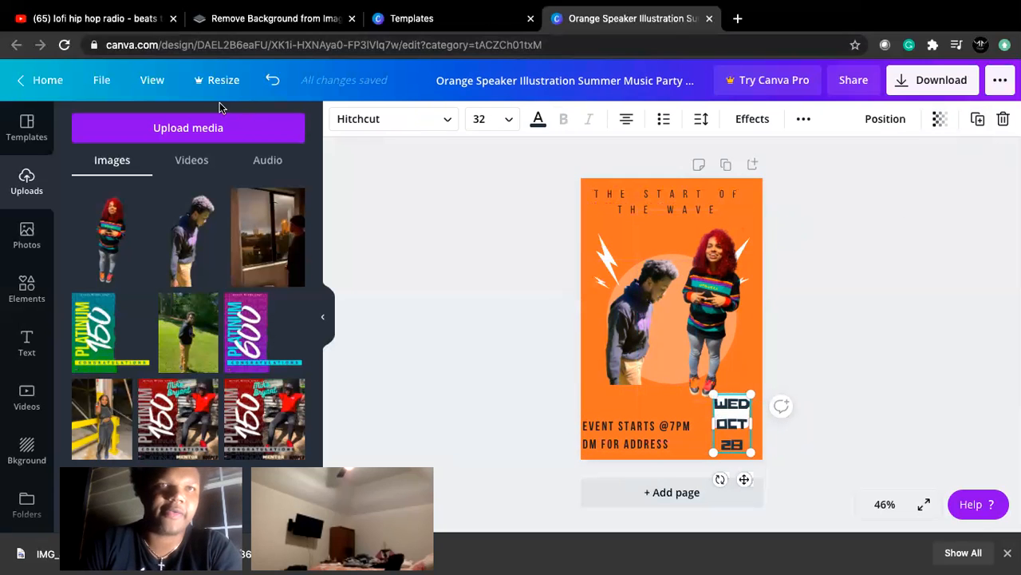
{"action": "left_click", "coordinate": [145, 24]}
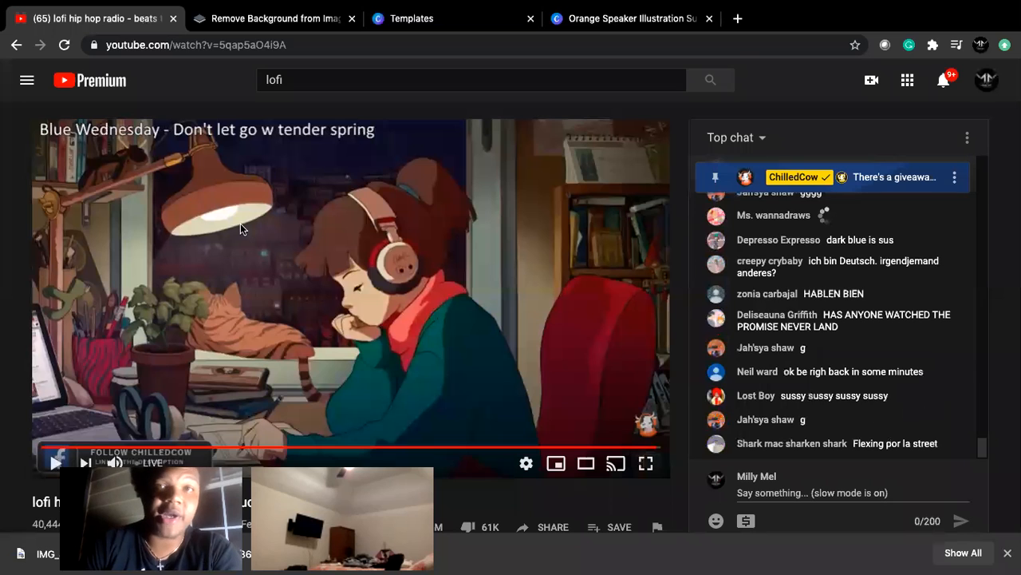
{"action": "left_click", "coordinate": [622, 24]}
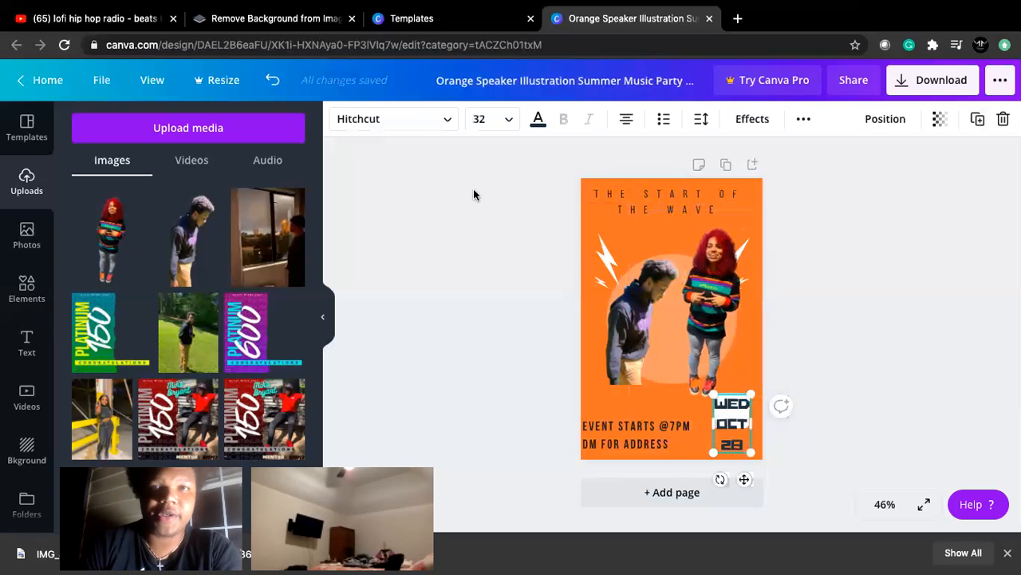
{"action": "left_click", "coordinate": [423, 275]}
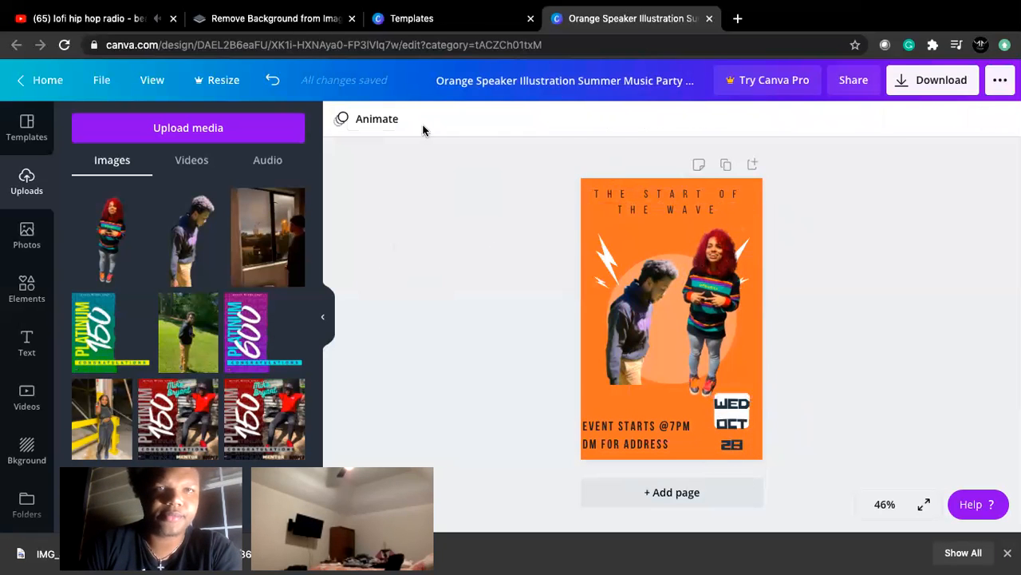
Step: Add the 'I can & I will' Shrikhand text preset to the flyer
{"action": "left_click", "coordinate": [27, 343]}
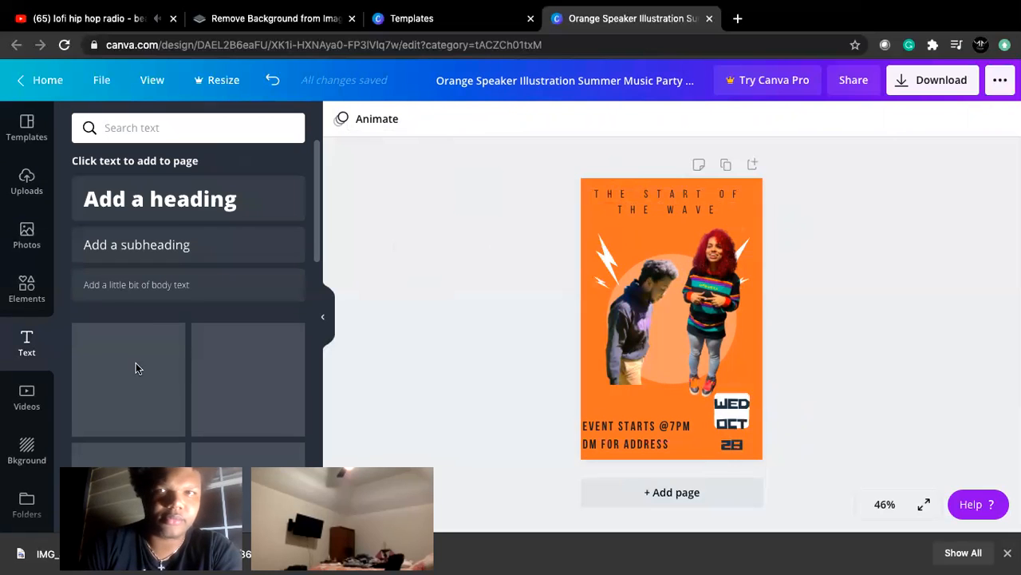
{"action": "scroll", "coordinate": [164, 376], "scroll_direction": "down", "scroll_amount": 1}
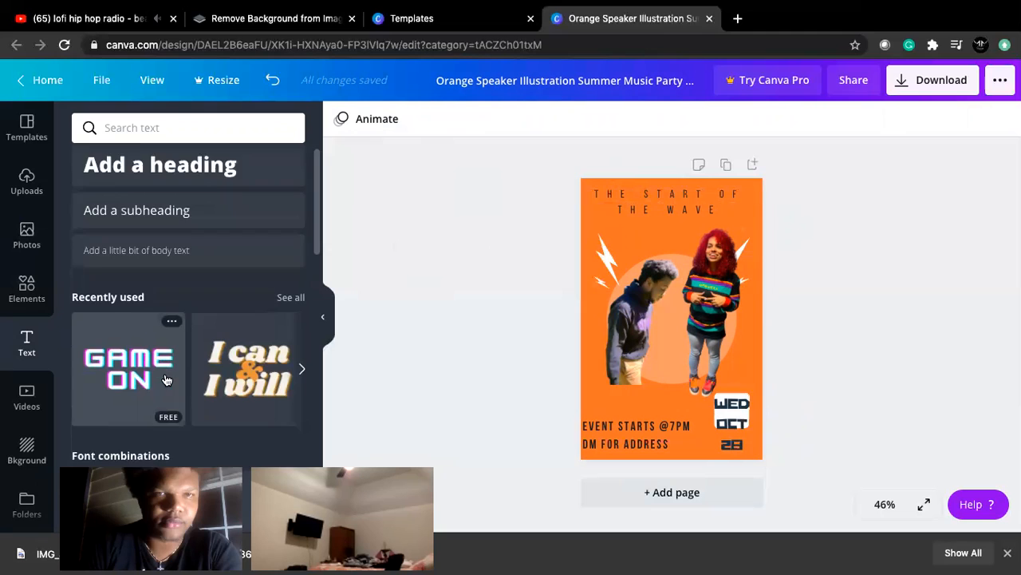
{"action": "scroll", "coordinate": [165, 379], "scroll_direction": "down", "scroll_amount": 6}
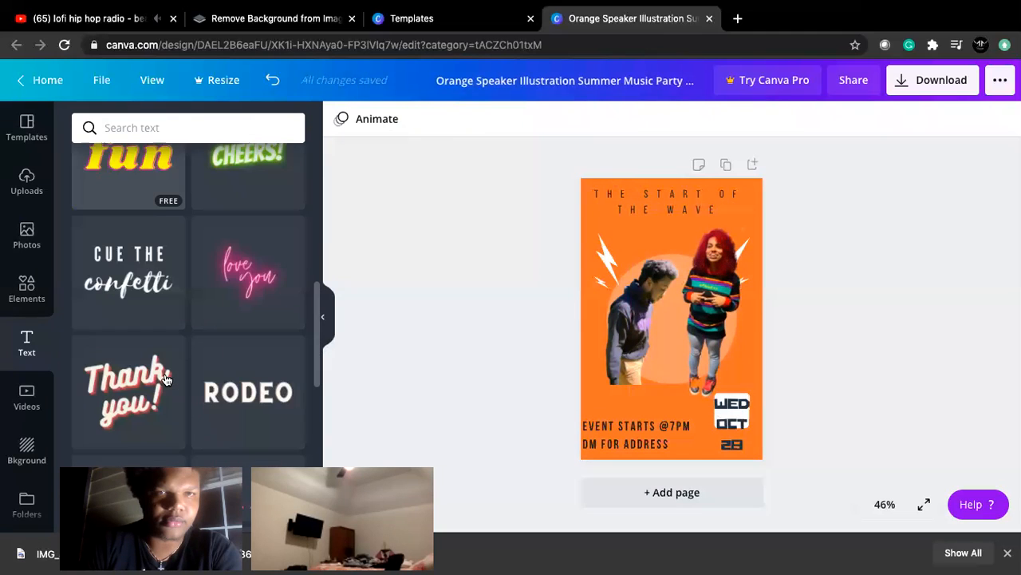
{"action": "scroll", "coordinate": [165, 379], "scroll_direction": "up", "scroll_amount": 3}
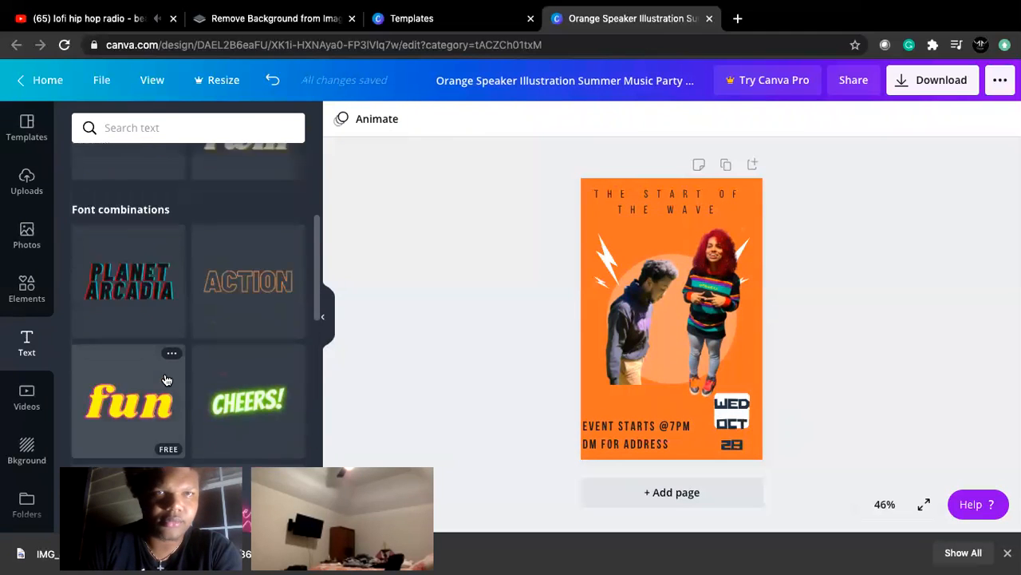
{"action": "scroll", "coordinate": [166, 379], "scroll_direction": "up", "scroll_amount": 2}
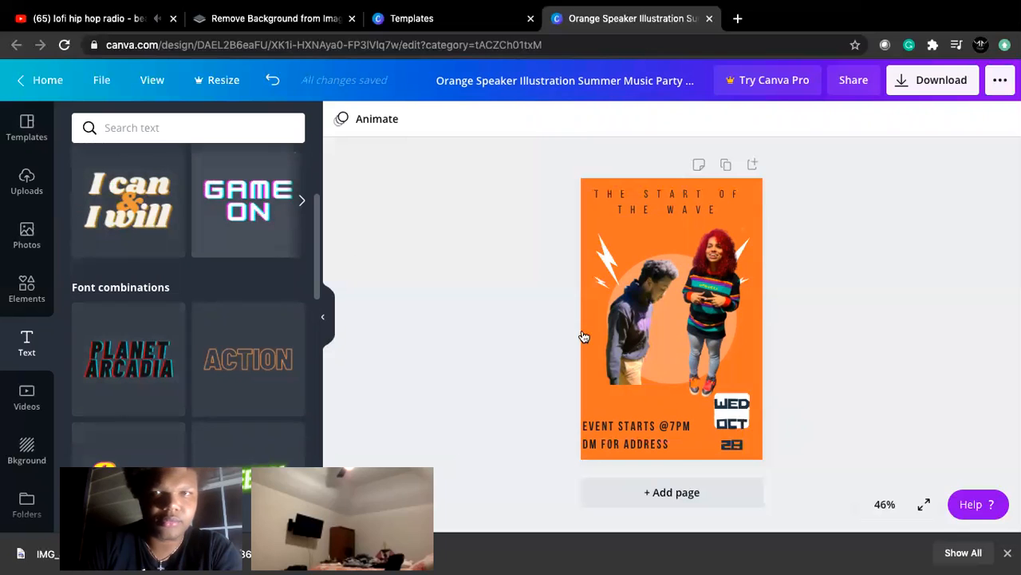
{"action": "left_click", "coordinate": [129, 201]}
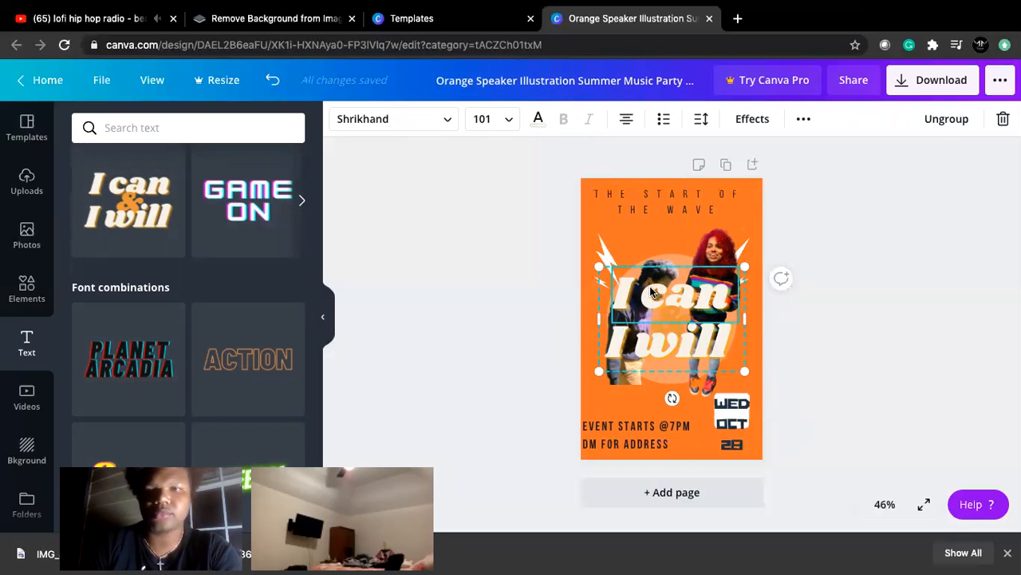
Step: Delete all the preset's words, leaving the text box empty
{"action": "key", "text": "BackSpace"}
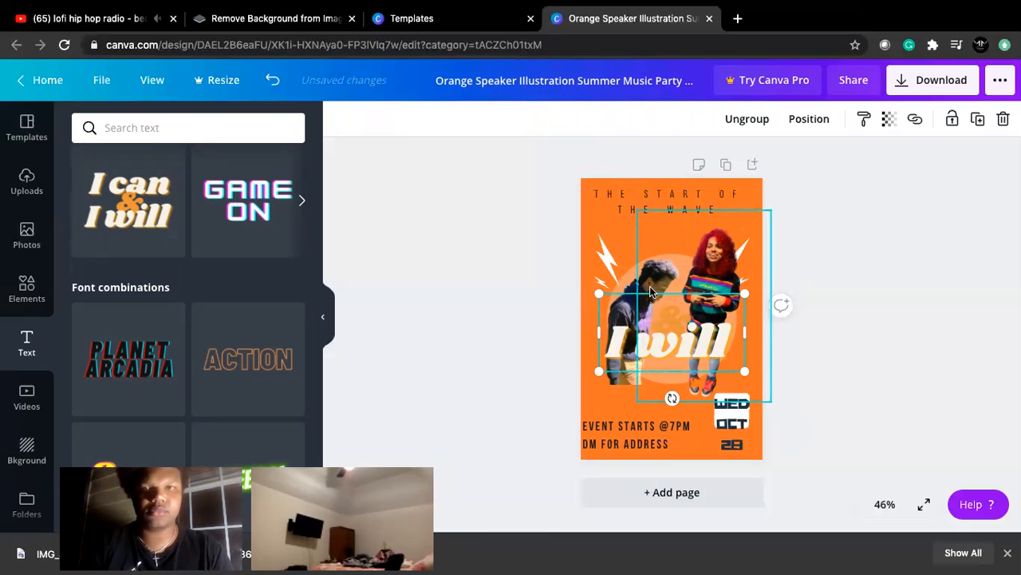
{"action": "left_click", "coordinate": [659, 317]}
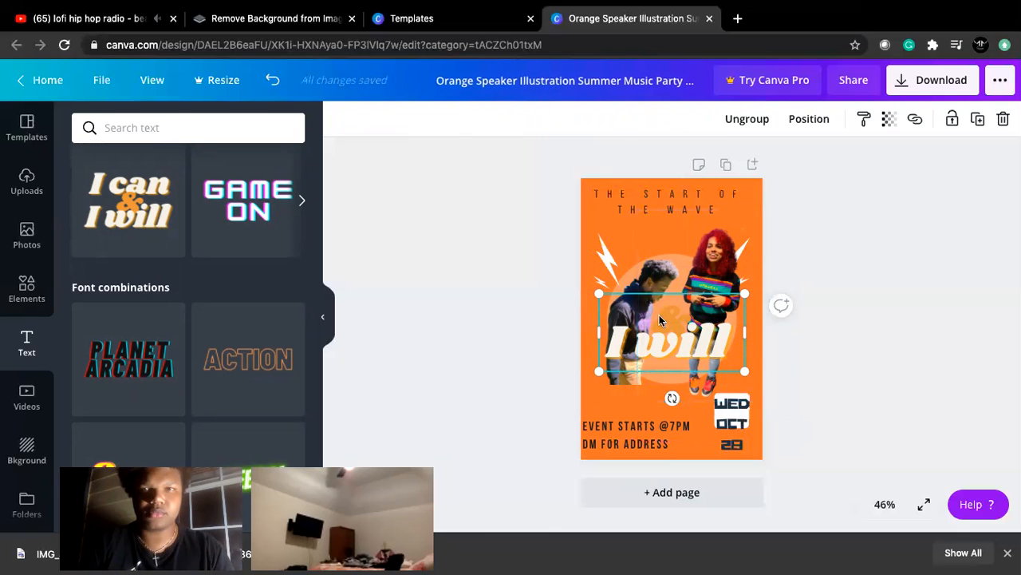
{"action": "double_click", "coordinate": [656, 307]}
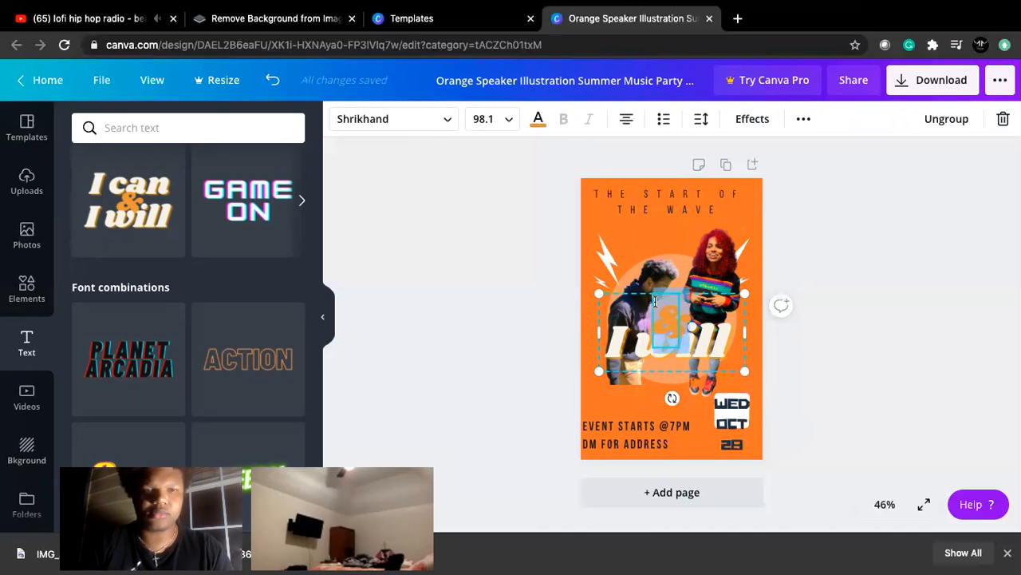
{"action": "key", "text": "BackSpace"}
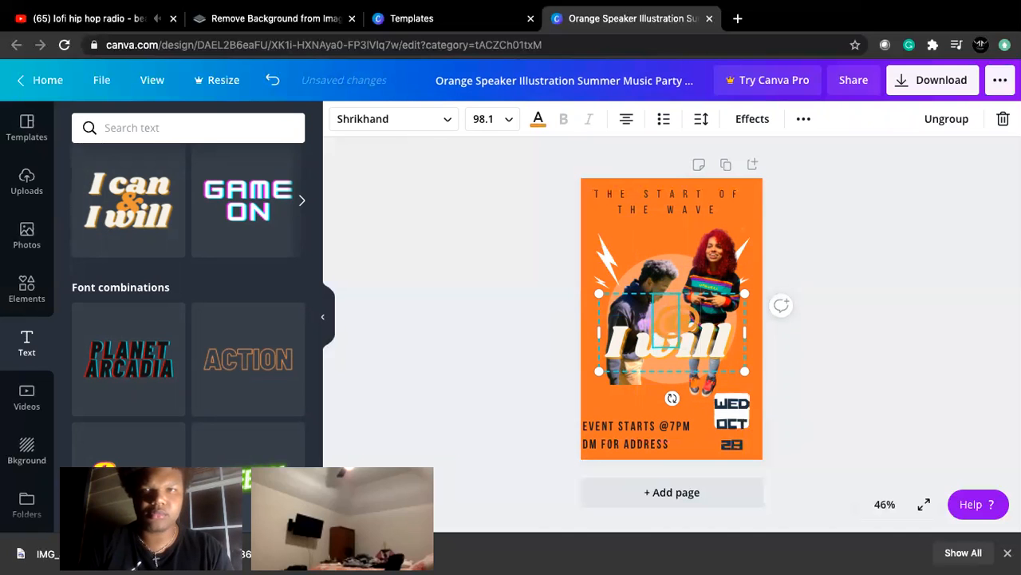
{"action": "key", "text": "Return"}
{"action": "key", "text": "Return"}
{"action": "key", "text": "BackSpace"}
{"action": "key", "text": "BackSpace"}
{"action": "left_click", "coordinate": [624, 344]}
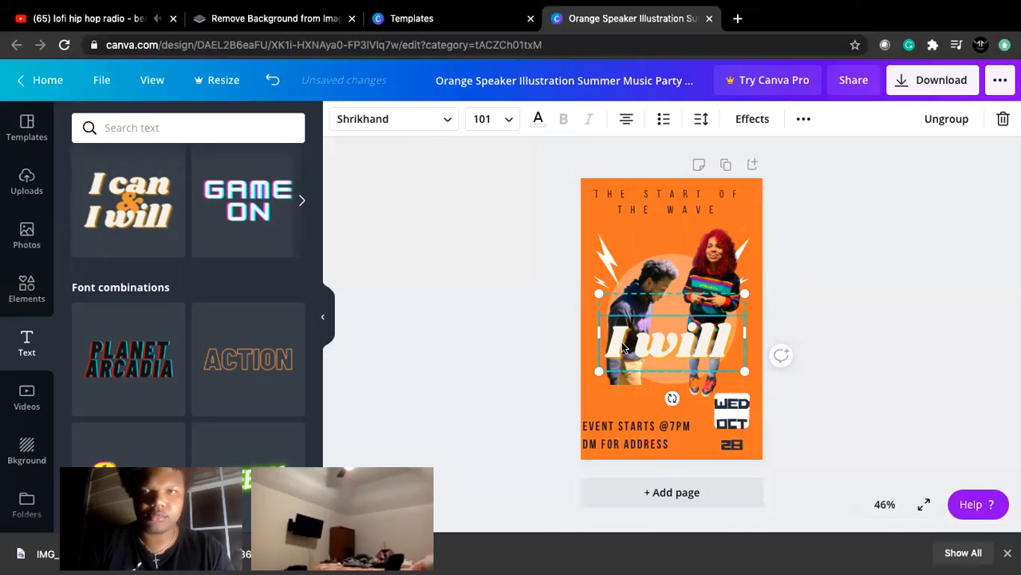
{"action": "key", "text": "BackSpace"}
{"action": "key", "text": "BackSpace"}
{"action": "key", "text": "BackSpace"}
{"action": "key", "text": "BackSpace"}
{"action": "key", "text": "BackSpace"}
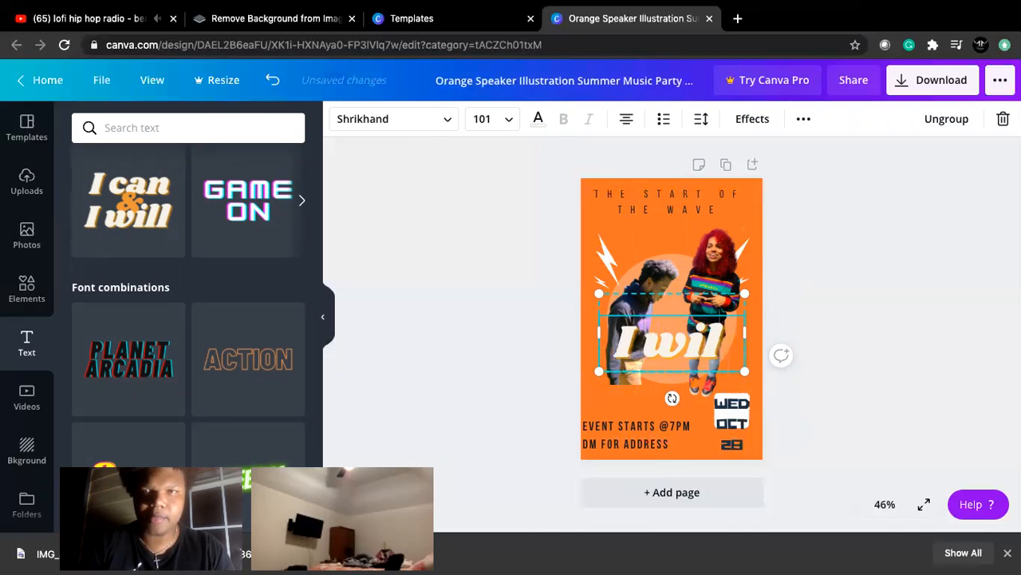
{"action": "key", "text": "BackSpace"}
Step: Type an @ social-media handle into the box and set its size to 16
{"action": "type", "text": "@al"}
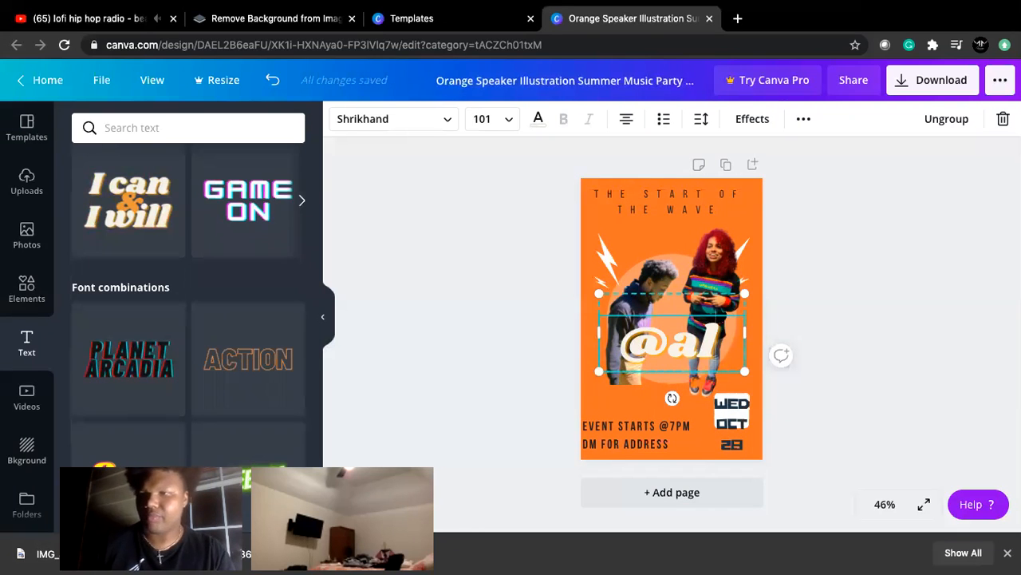
{"action": "key", "text": "BackSpace"}
{"action": "key", "text": "BackSpace"}
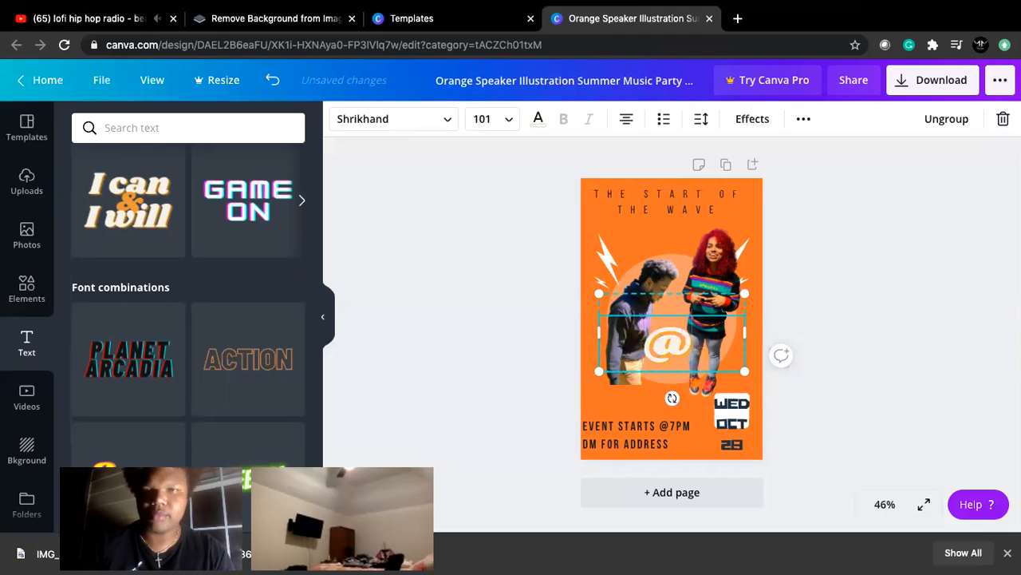
{"action": "type", "text": "lav"}
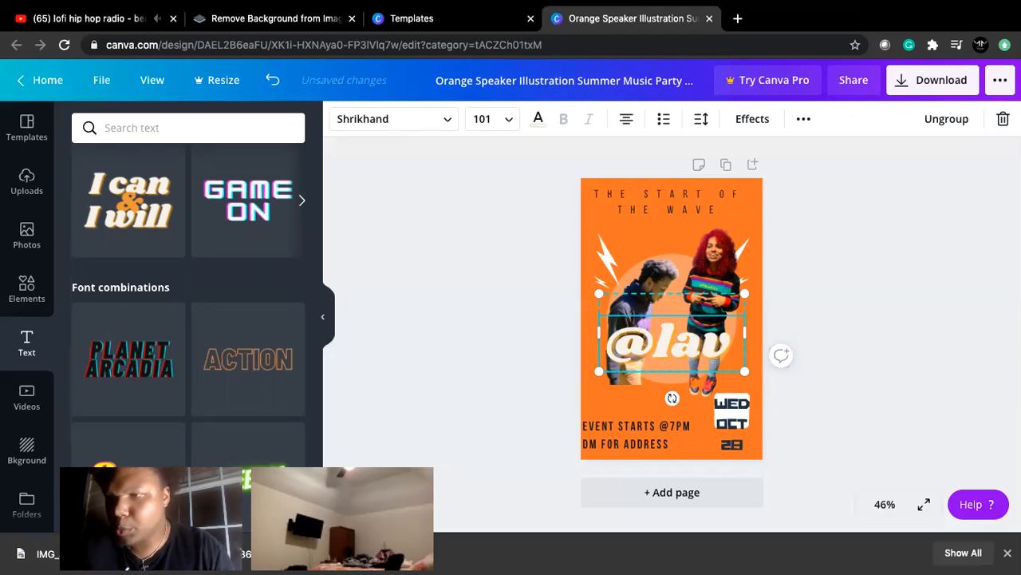
{"action": "type", "text": "x"}
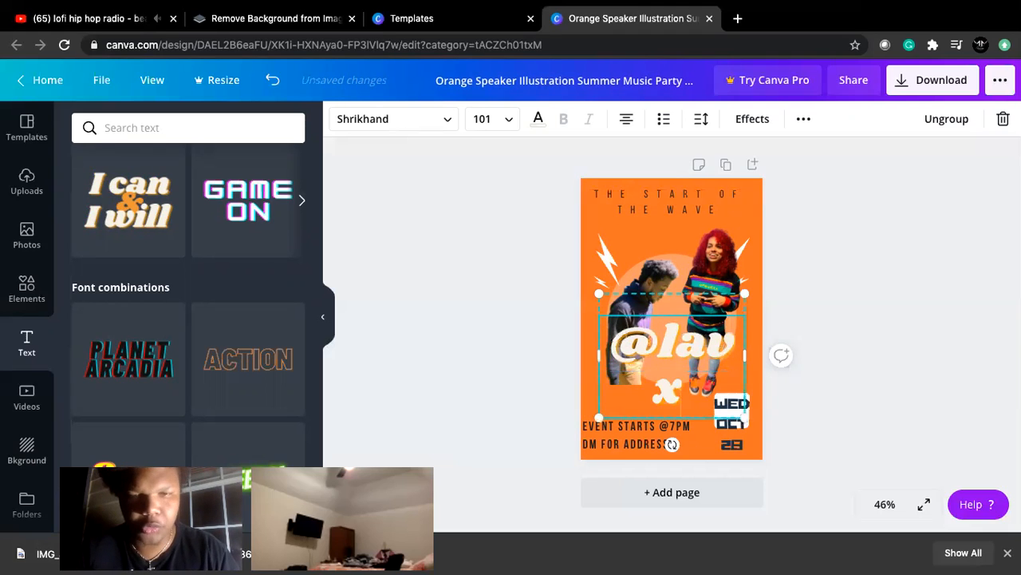
{"action": "type", "text": "sh.cleo"}
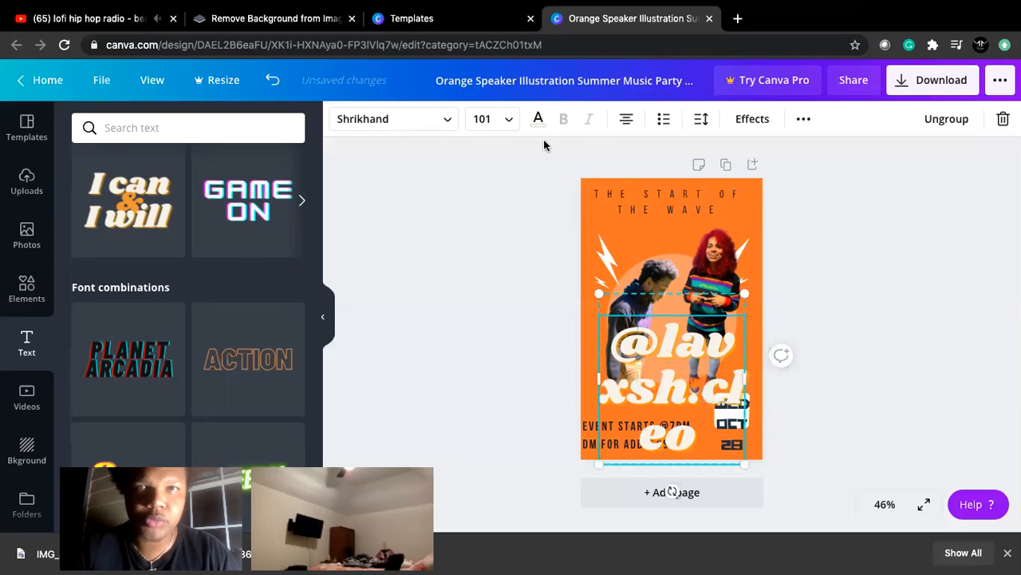
{"action": "left_click", "coordinate": [511, 124]}
Step: Enlarge the handle text through sizes 16, 21 and 24 and colour it black
{"action": "left_click", "coordinate": [481, 303]}
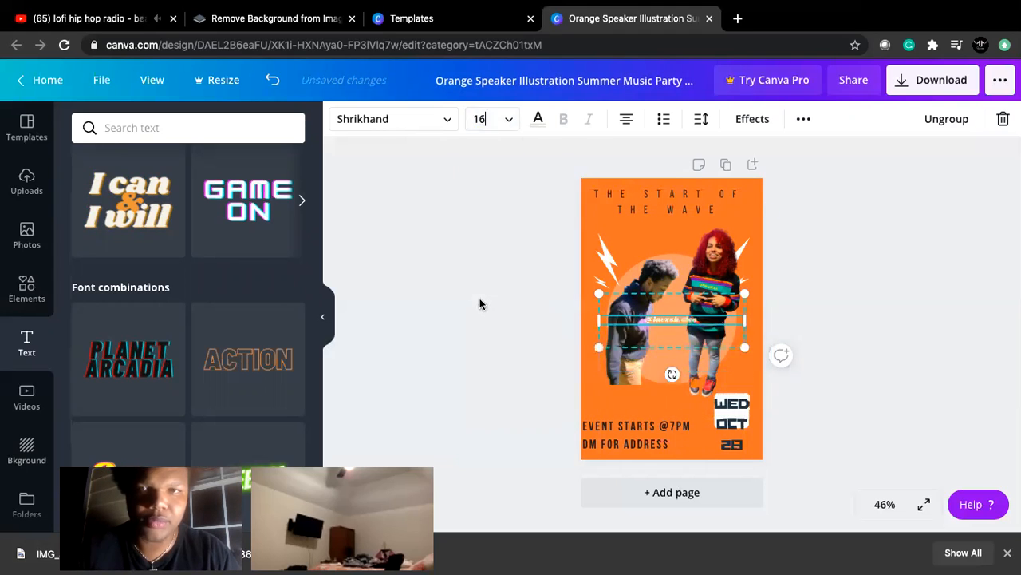
{"action": "left_click", "coordinate": [510, 119]}
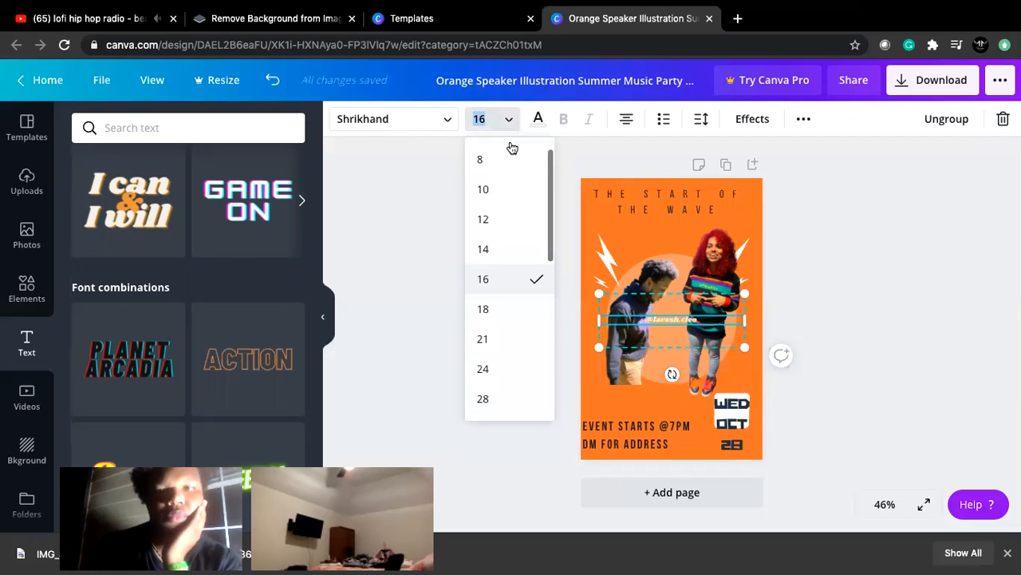
{"action": "left_click", "coordinate": [495, 339]}
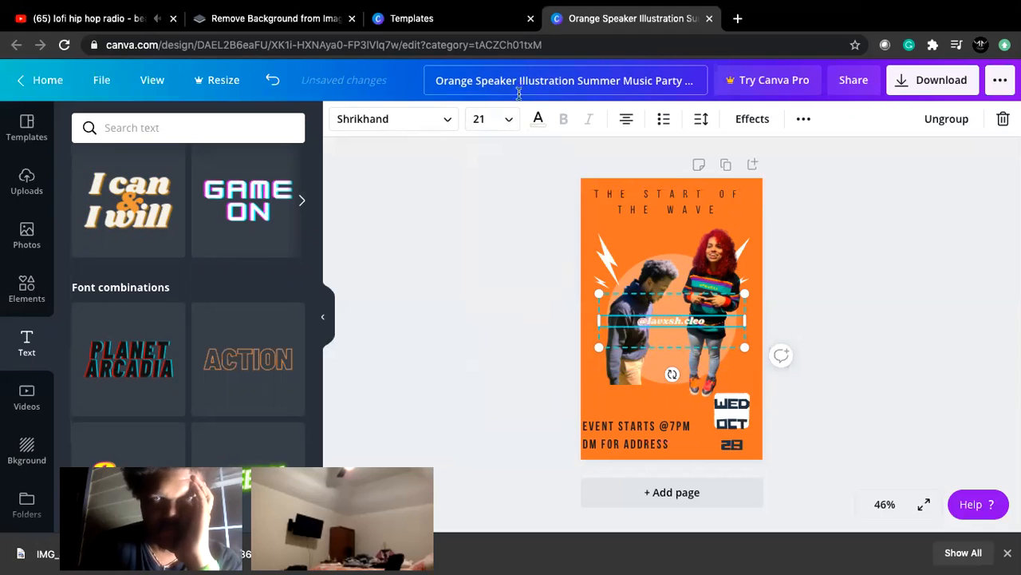
{"action": "left_click", "coordinate": [510, 121]}
{"action": "left_click", "coordinate": [488, 310]}
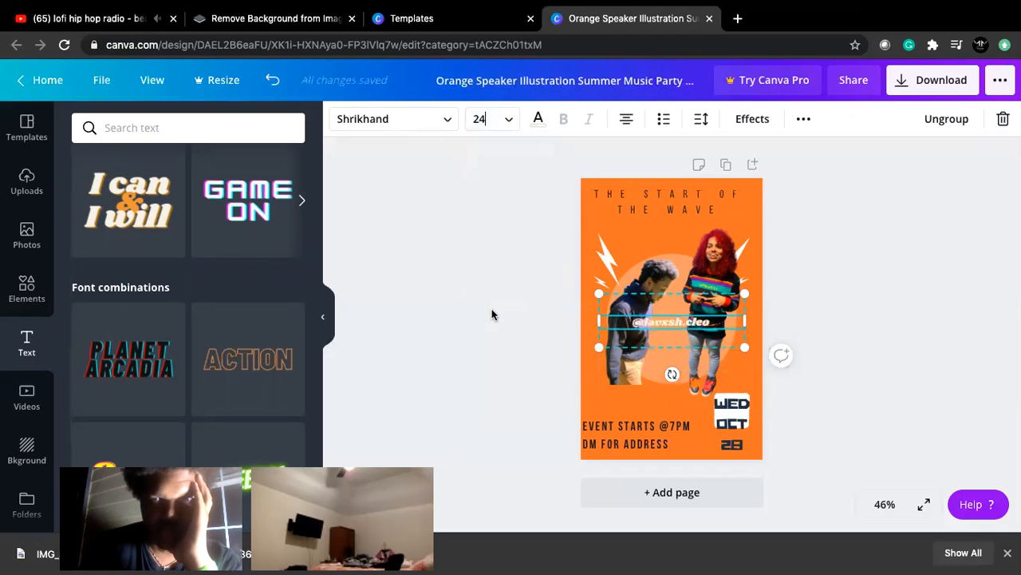
{"action": "left_click", "coordinate": [539, 120]}
{"action": "left_click", "coordinate": [88, 271]}
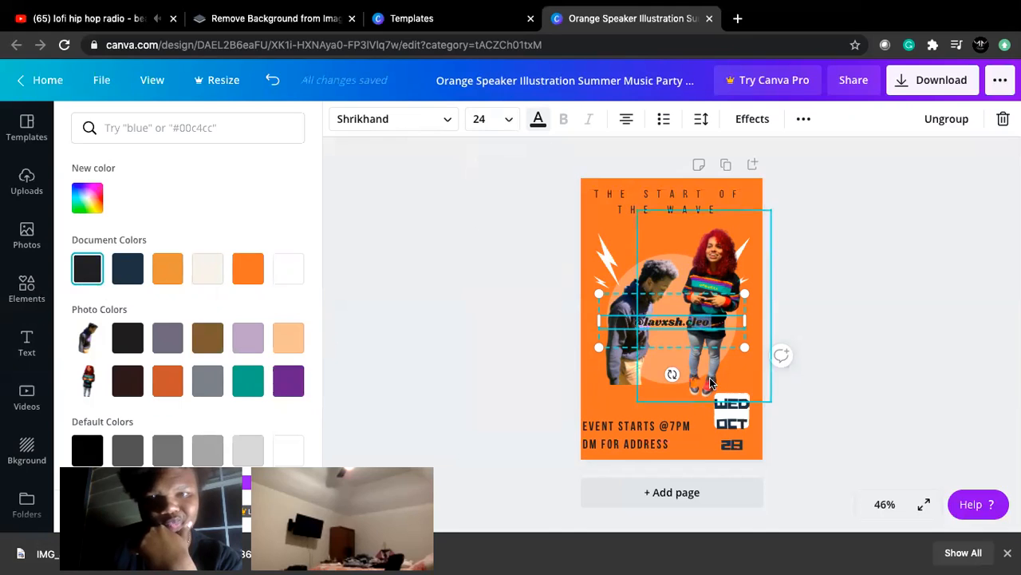
Step: Add a second social-media handle on a new line below the first
{"action": "left_click", "coordinate": [712, 320]}
{"action": "key", "text": "Return"}
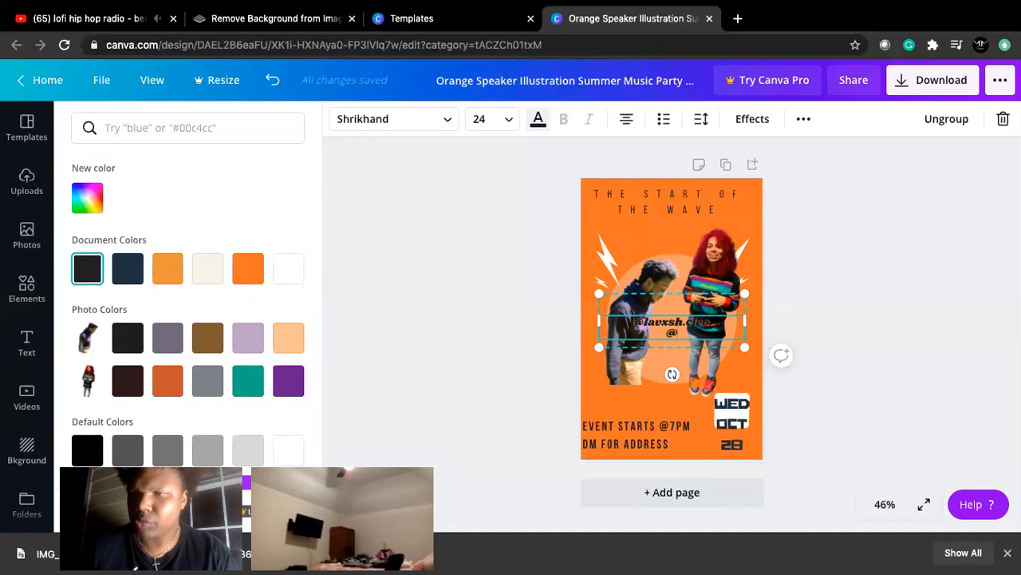
{"action": "type", "text": "theat"}
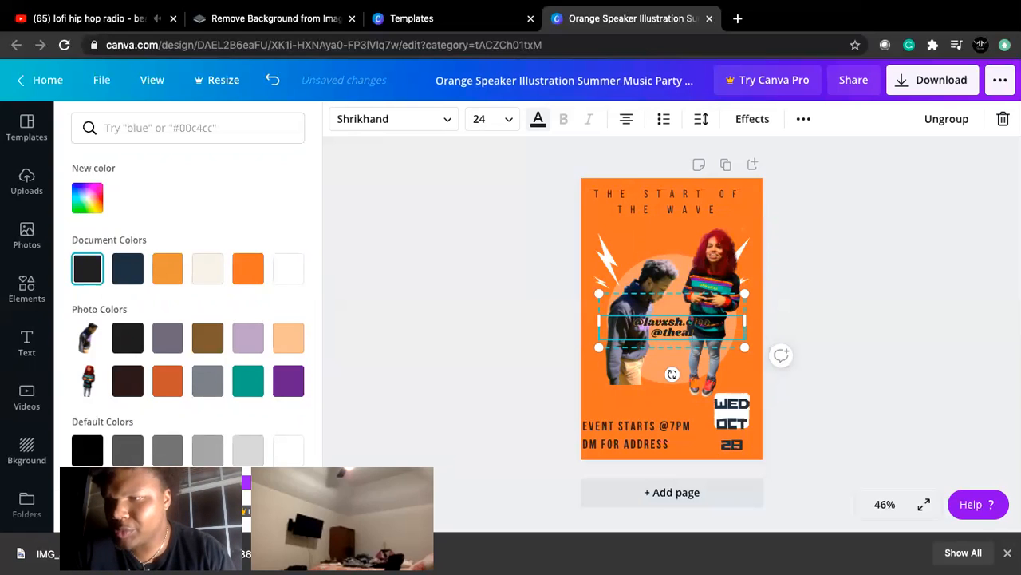
{"action": "type", "text": "mighty"}
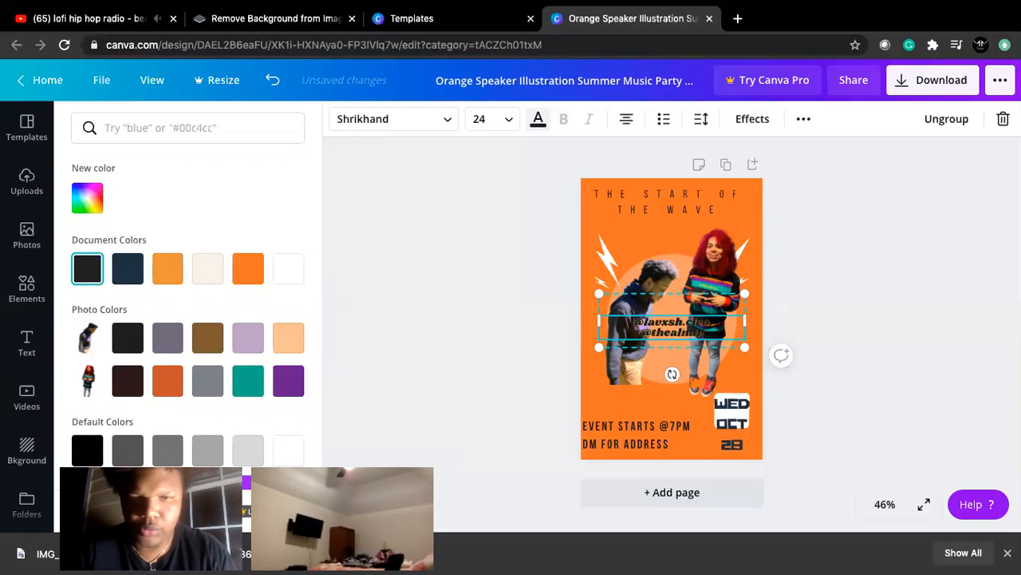
{"action": "type", "text": "shin"}
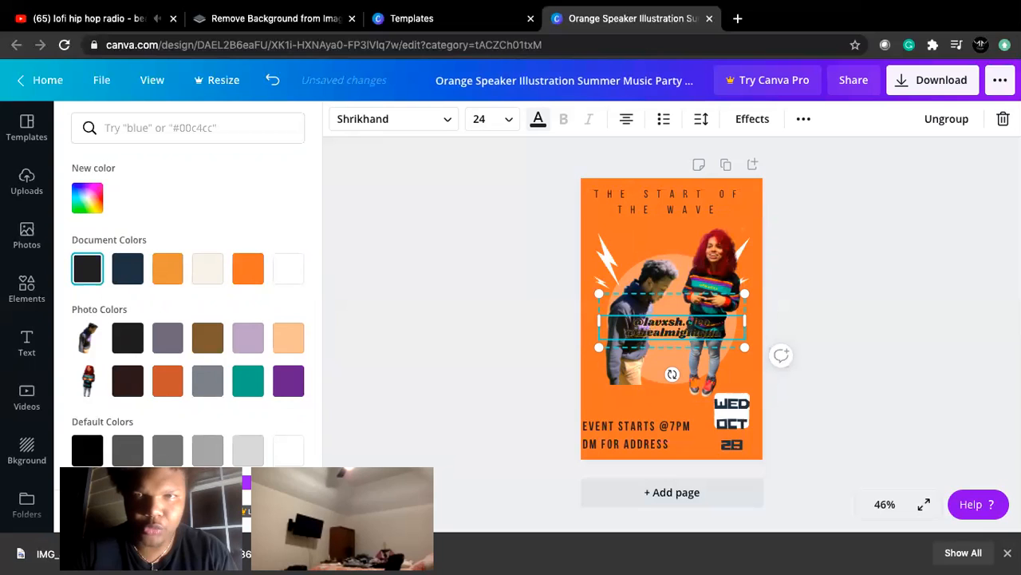
Step: Try purple and lavender on the handles, settle on black, and adjust the box size
{"action": "left_click", "coordinate": [537, 121]}
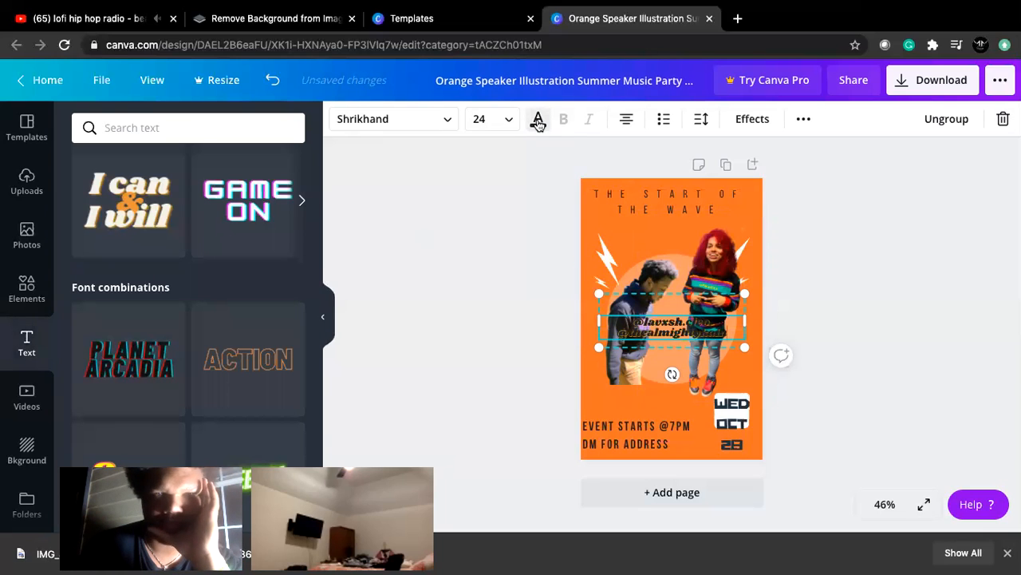
{"action": "left_click", "coordinate": [538, 121]}
{"action": "left_click", "coordinate": [289, 383]}
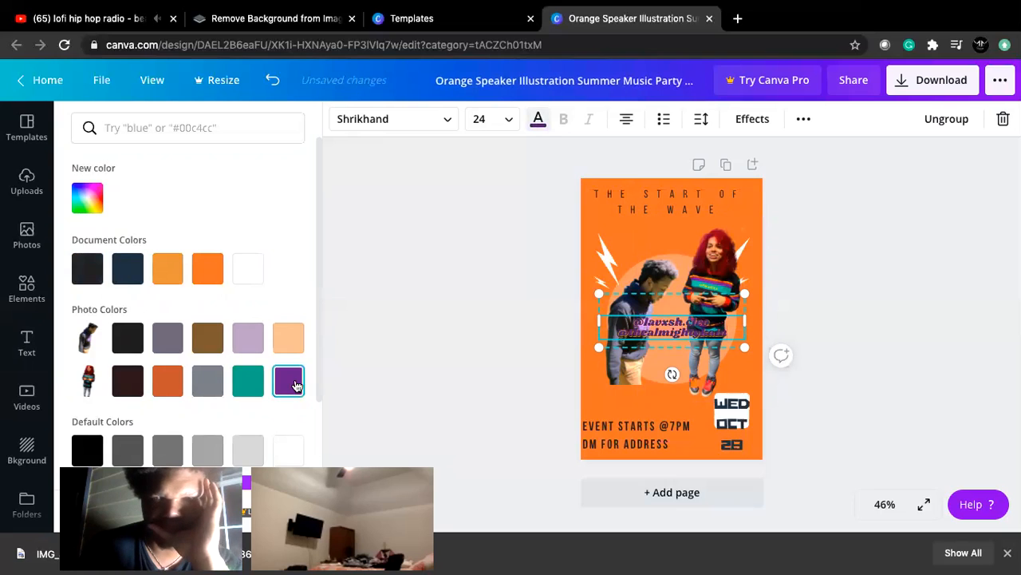
{"action": "left_click", "coordinate": [247, 339]}
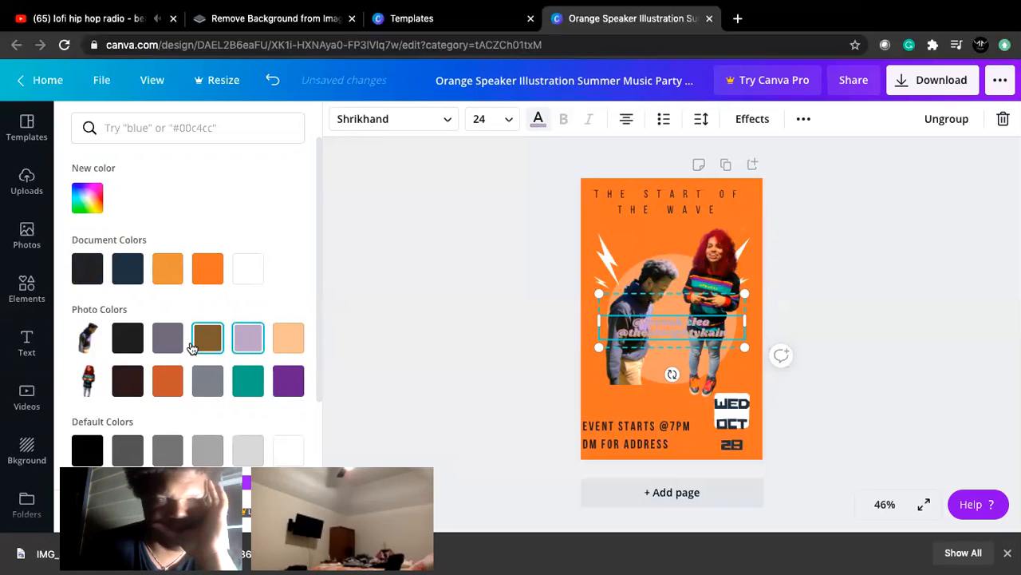
{"action": "left_click", "coordinate": [87, 268]}
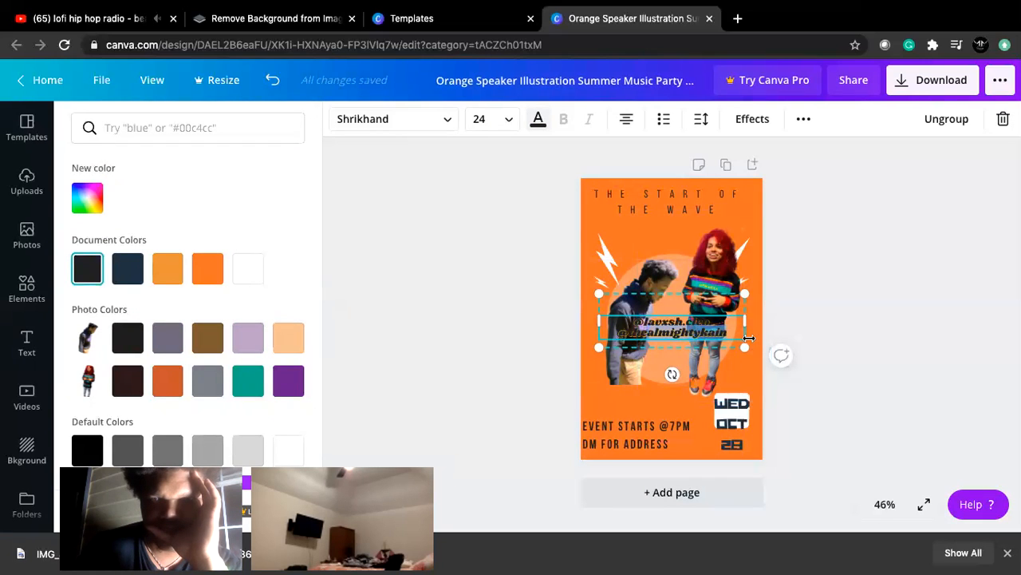
{"action": "mouse_move", "coordinate": [742, 355]}
{"action": "left_mouse_down"}
{"action": "mouse_move", "coordinate": [764, 377]}
{"action": "mouse_move", "coordinate": [763, 437]}
{"action": "mouse_move", "coordinate": [739, 455]}
{"action": "mouse_move", "coordinate": [744, 349]}
{"action": "left_mouse_up"}
{"action": "left_click", "coordinate": [659, 331]}
{"action": "left_click", "coordinate": [660, 331]}
{"action": "left_click_drag", "start_coordinate": [642, 377], "coordinate": [612, 401]}
{"action": "left_click_drag", "start_coordinate": [704, 368], "coordinate": [737, 362]}
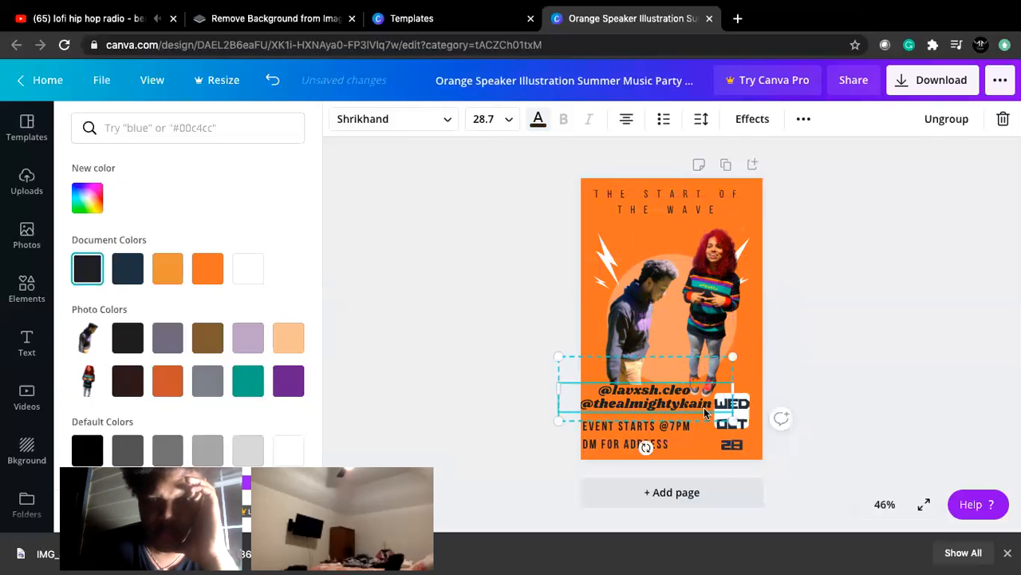
{"action": "left_click_drag", "start_coordinate": [718, 420], "coordinate": [715, 414]}
{"action": "mouse_move", "coordinate": [641, 398]}
{"action": "left_mouse_down"}
{"action": "mouse_move", "coordinate": [652, 405]}
{"action": "mouse_move", "coordinate": [650, 397]}
{"action": "left_mouse_up"}
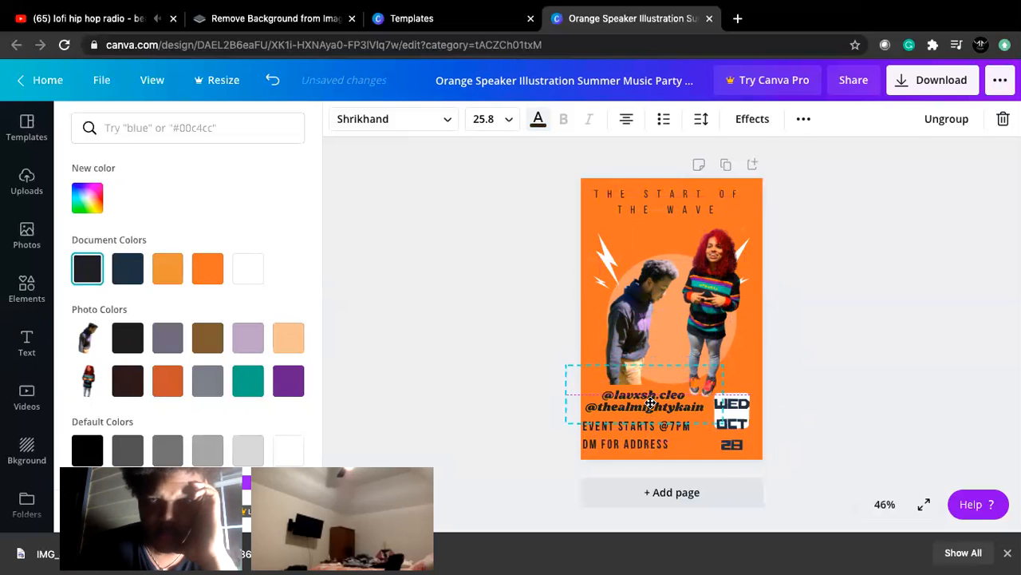
Step: Try heading sizes 32 and 28, then change the heading font to Shrikhand
{"action": "left_click", "coordinate": [685, 194]}
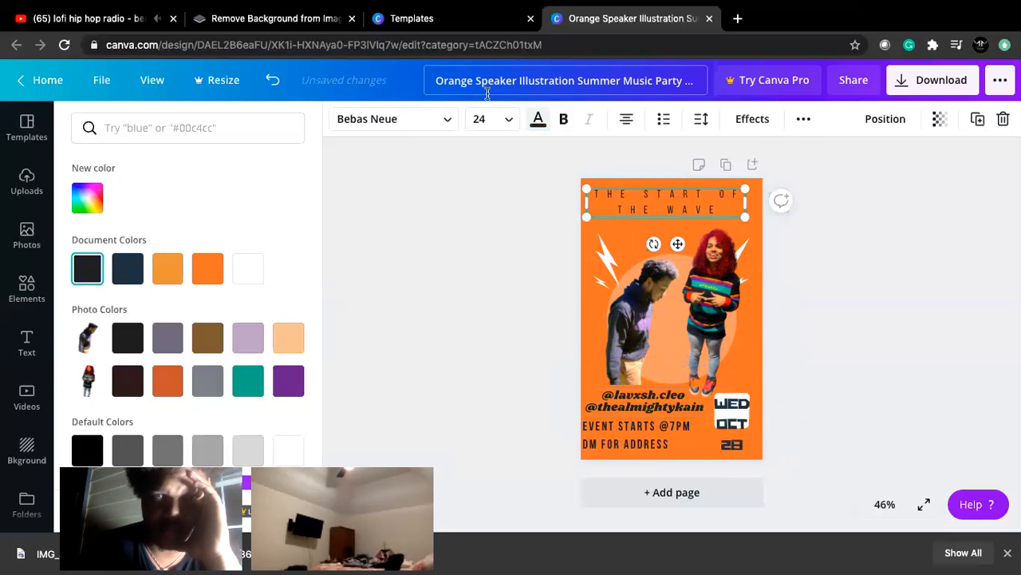
{"action": "left_click", "coordinate": [481, 119]}
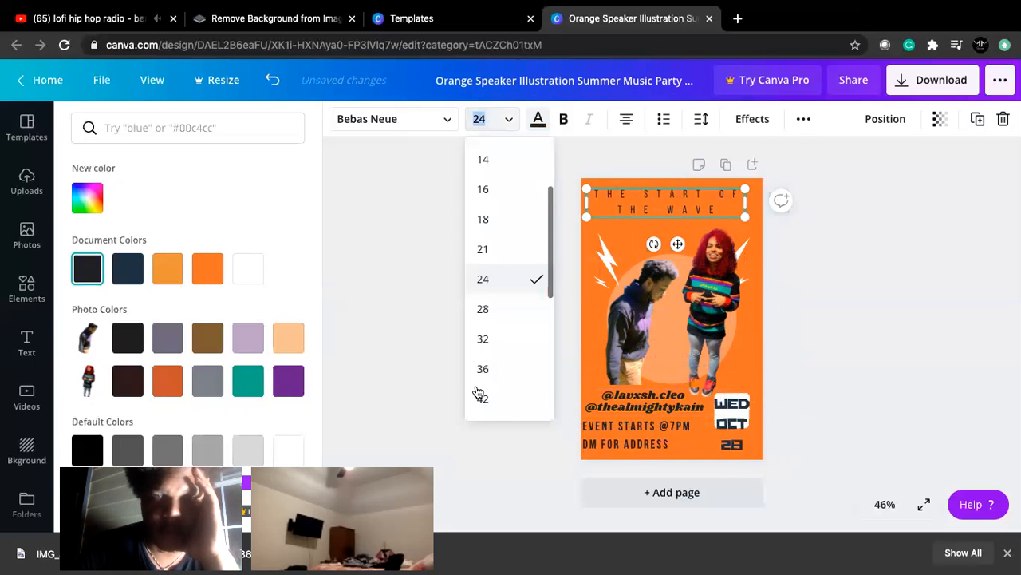
{"action": "left_click", "coordinate": [486, 338]}
{"action": "left_click", "coordinate": [506, 119]}
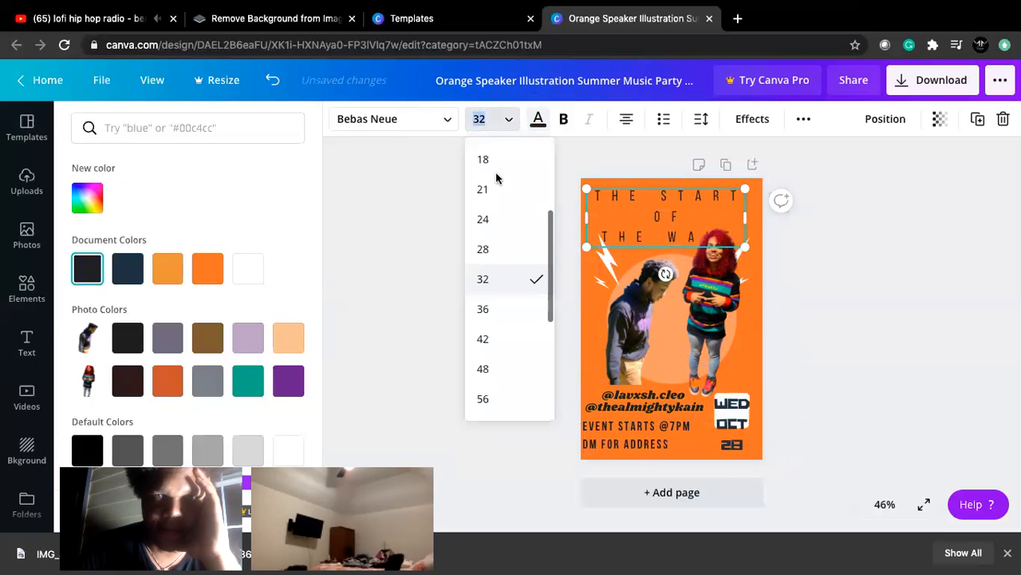
{"action": "left_click", "coordinate": [484, 249]}
{"action": "left_click", "coordinate": [508, 119]}
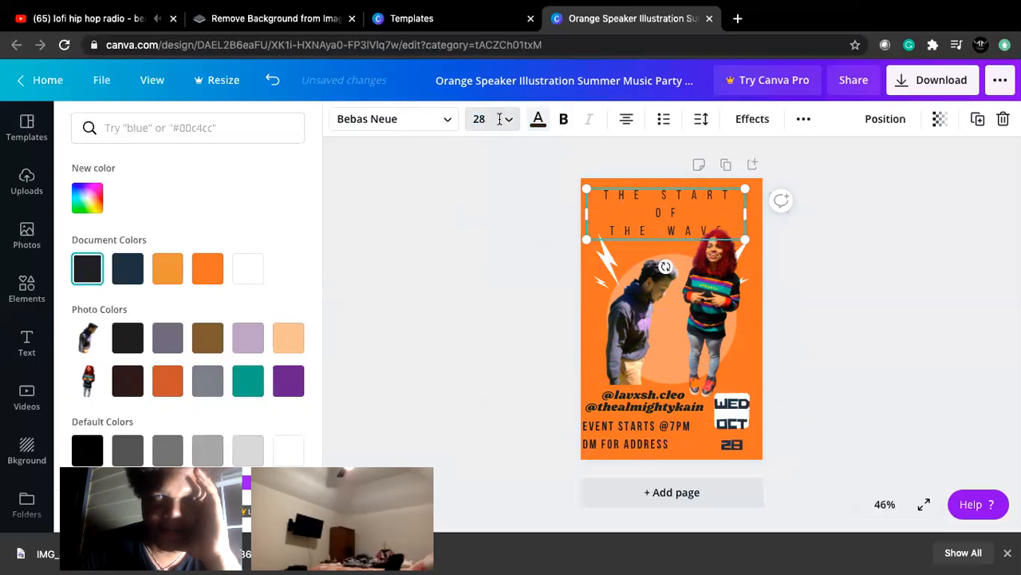
{"action": "left_click", "coordinate": [565, 121]}
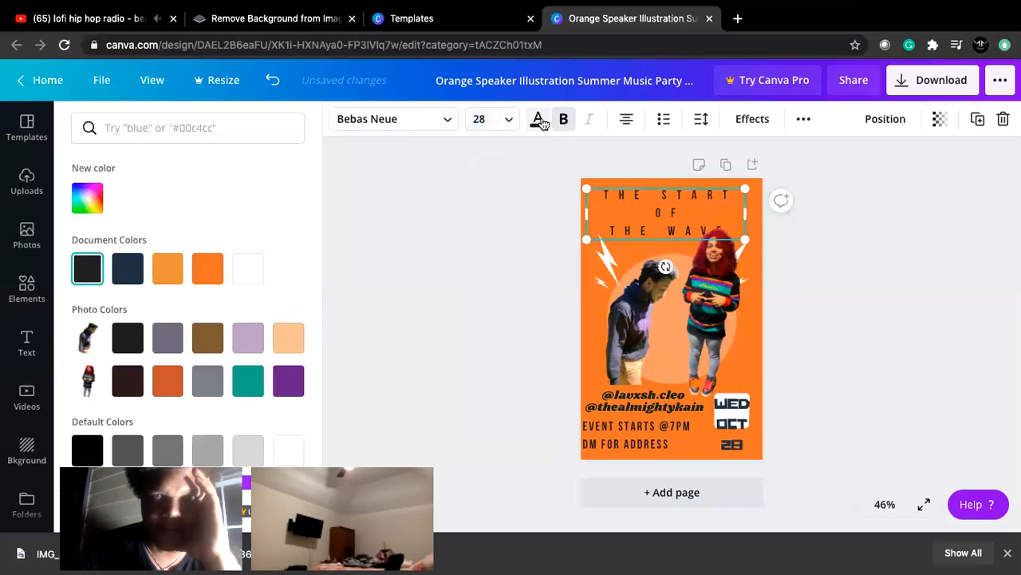
{"action": "left_click", "coordinate": [442, 121]}
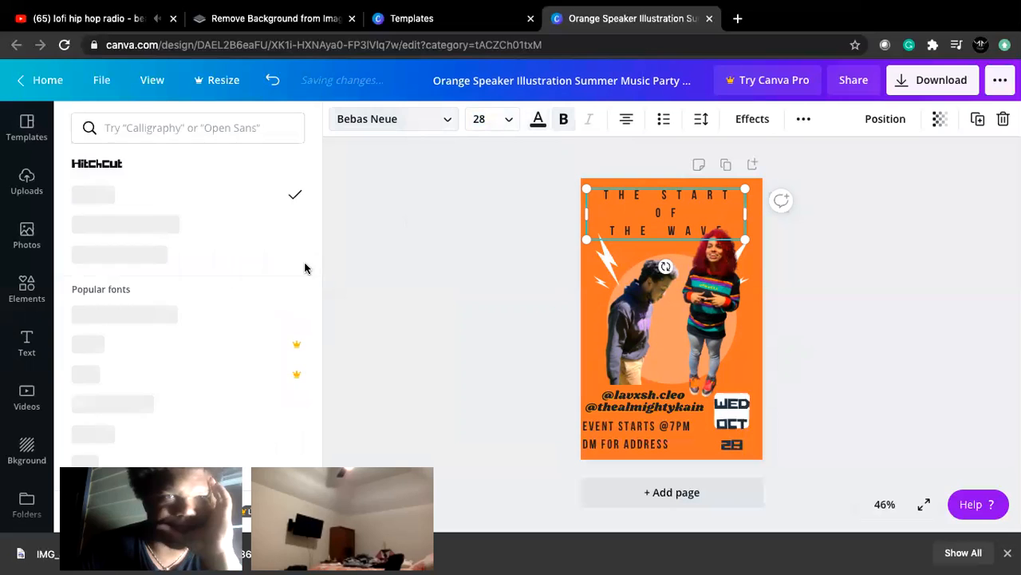
{"action": "left_click", "coordinate": [107, 230]}
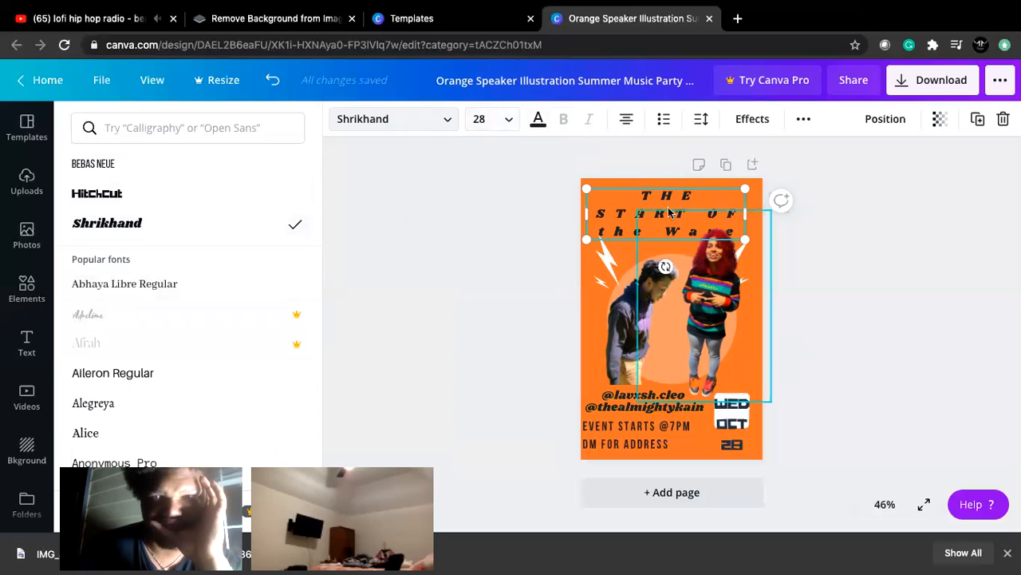
Step: Move the heading to the top edge, widen its box, and set it to size 21
{"action": "left_click_drag", "start_coordinate": [626, 199], "coordinate": [623, 200]}
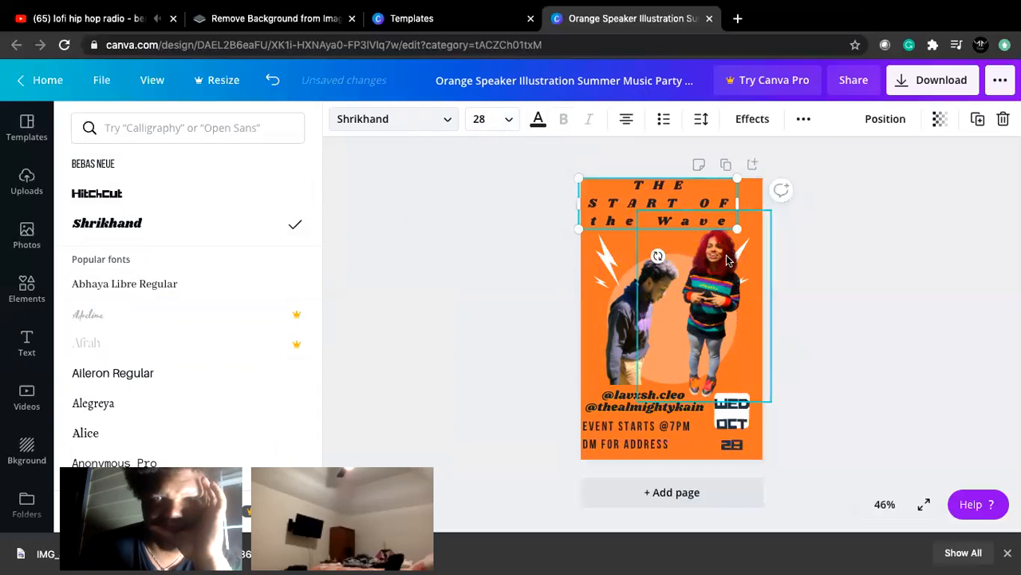
{"action": "left_click_drag", "start_coordinate": [734, 230], "coordinate": [771, 209]}
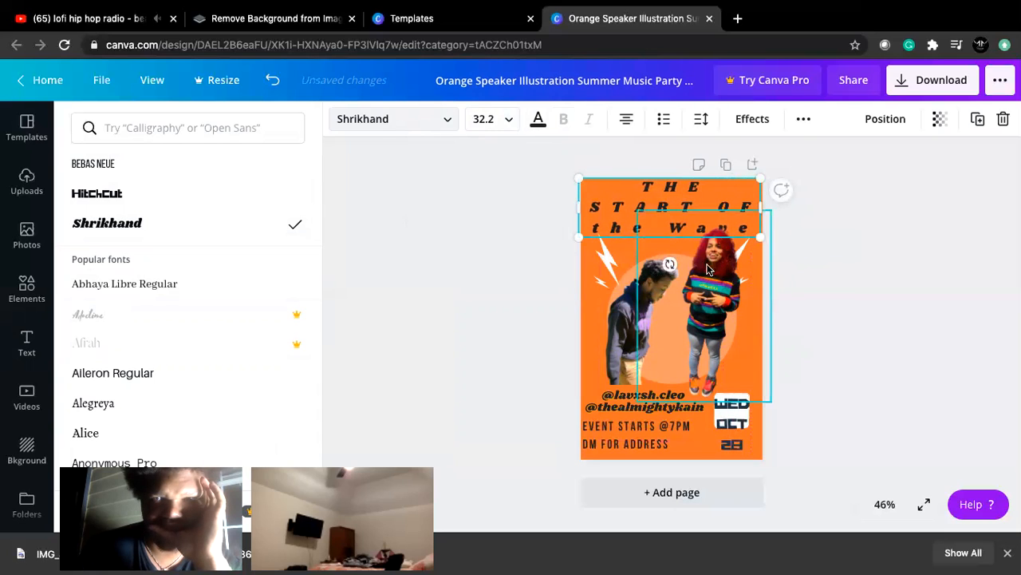
{"action": "left_click", "coordinate": [511, 118]}
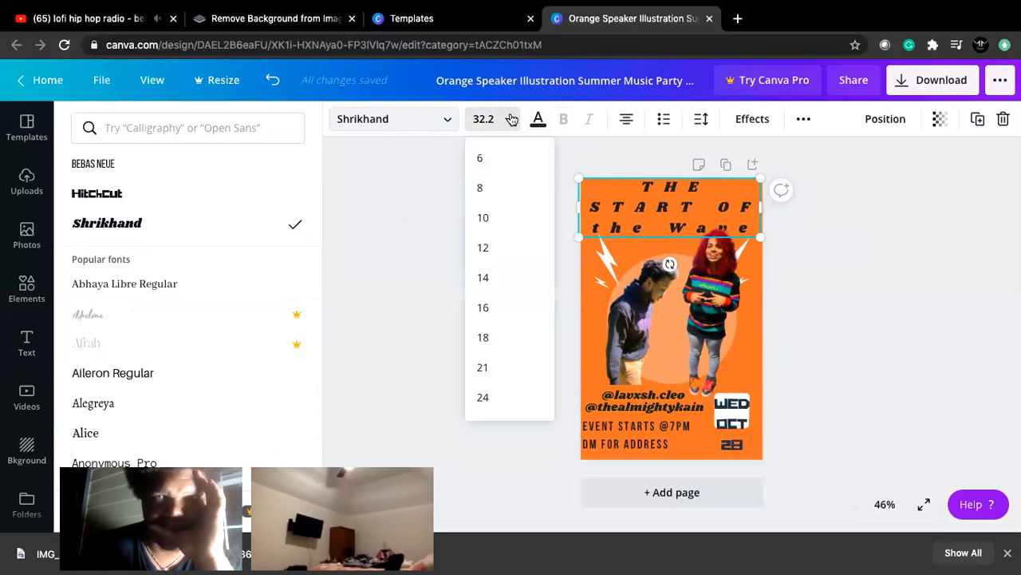
{"action": "left_click", "coordinate": [487, 251]}
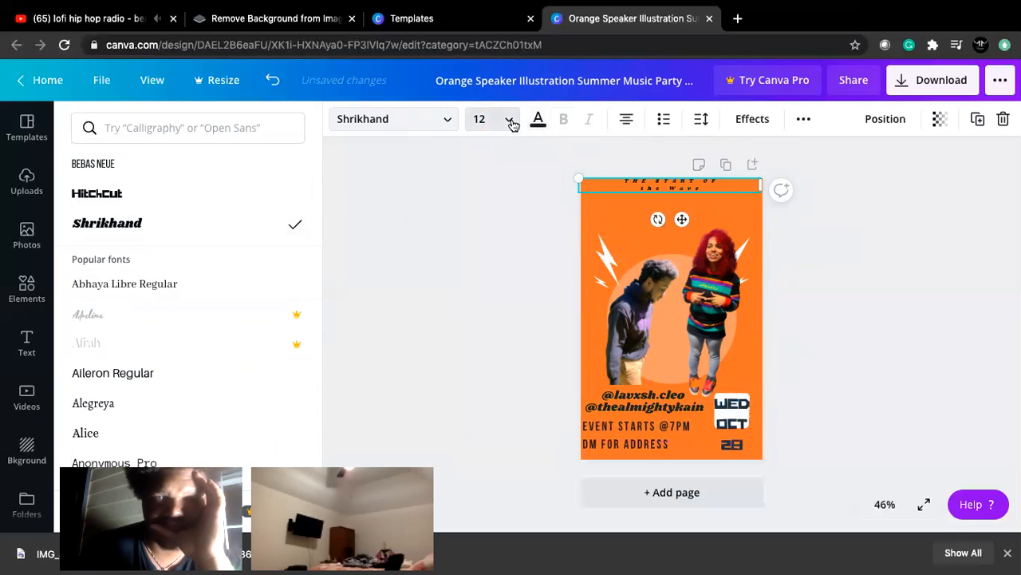
{"action": "left_click", "coordinate": [480, 118]}
{"action": "left_click", "coordinate": [485, 307]}
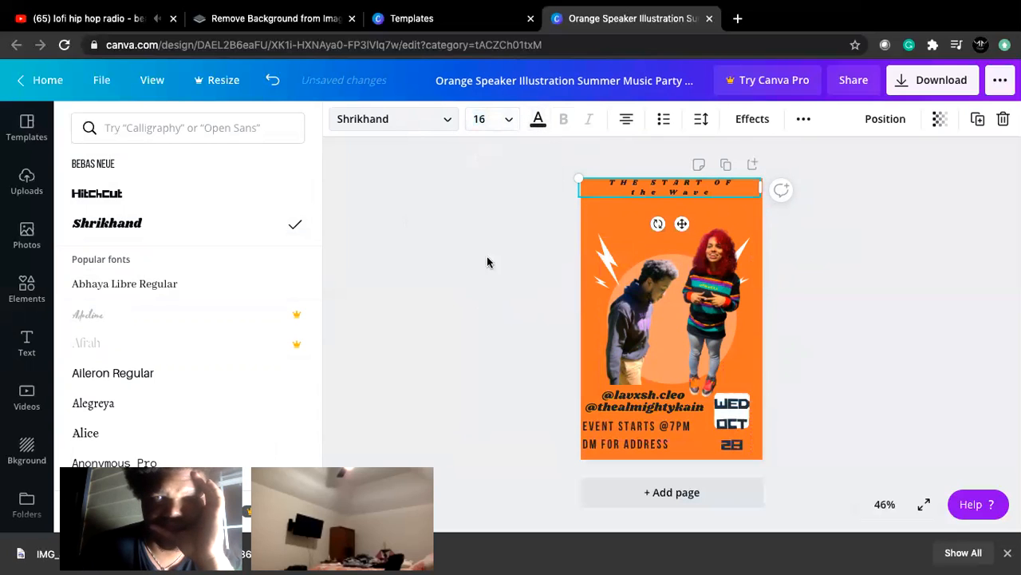
{"action": "left_click", "coordinate": [513, 120]}
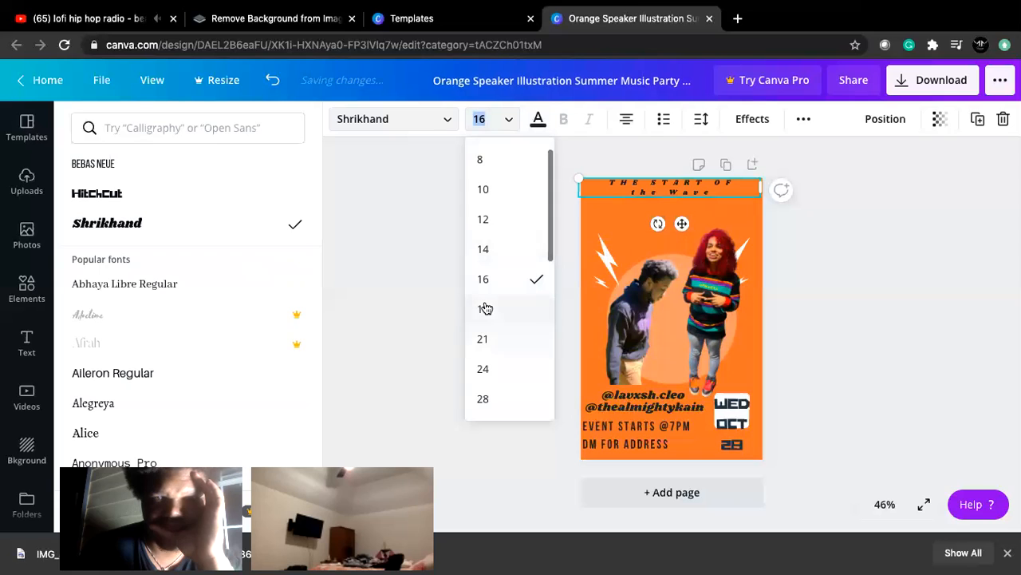
{"action": "left_click", "coordinate": [484, 308]}
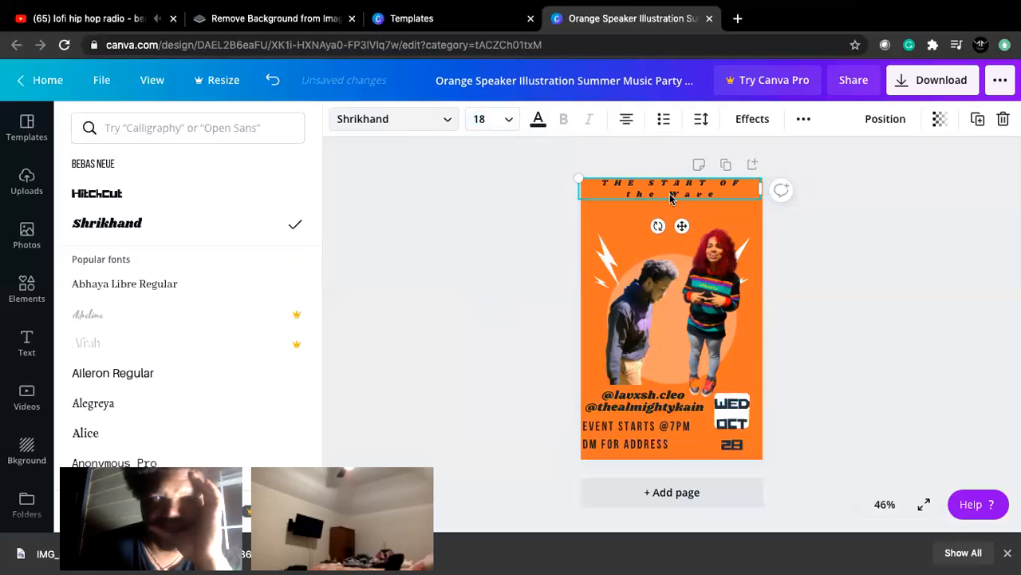
{"action": "left_click", "coordinate": [510, 119]}
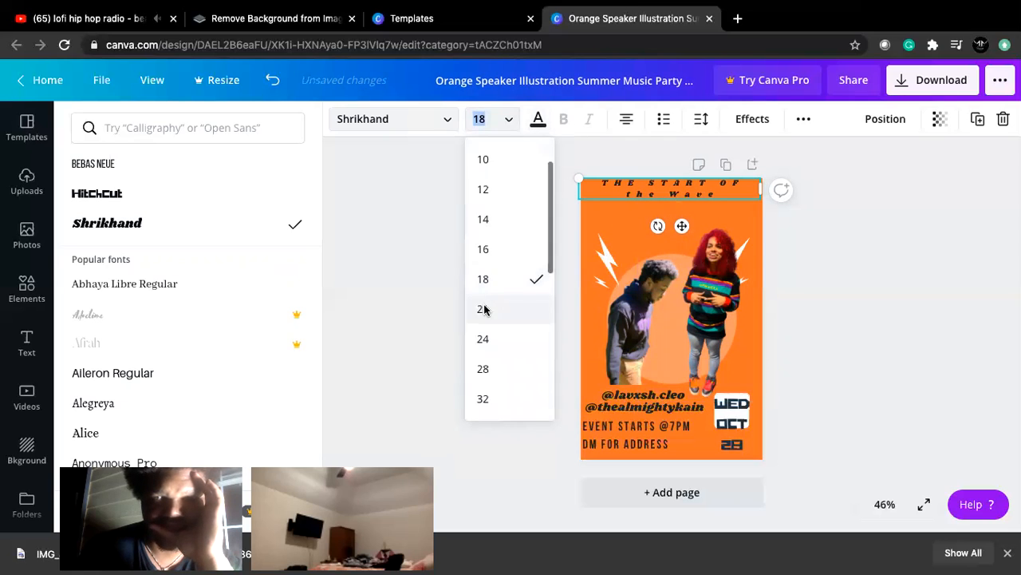
{"action": "left_click", "coordinate": [483, 307]}
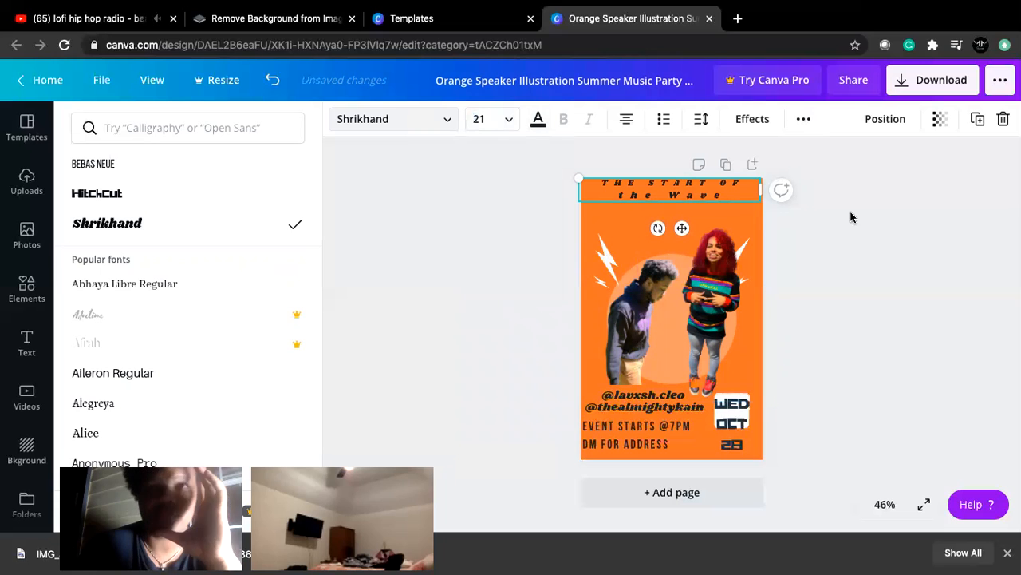
{"action": "left_click", "coordinate": [27, 343]}
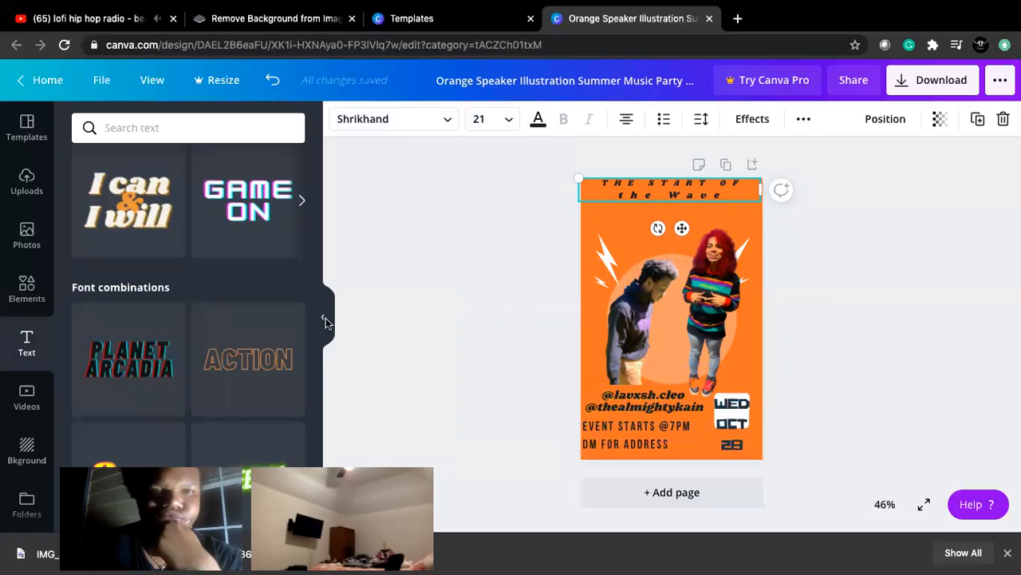
Step: Add a quote text block and move it to the top-left, under the title
{"action": "scroll", "coordinate": [235, 365], "scroll_direction": "down", "scroll_amount": 5}
{"action": "scroll", "coordinate": [235, 364], "scroll_direction": "down", "scroll_amount": 6}
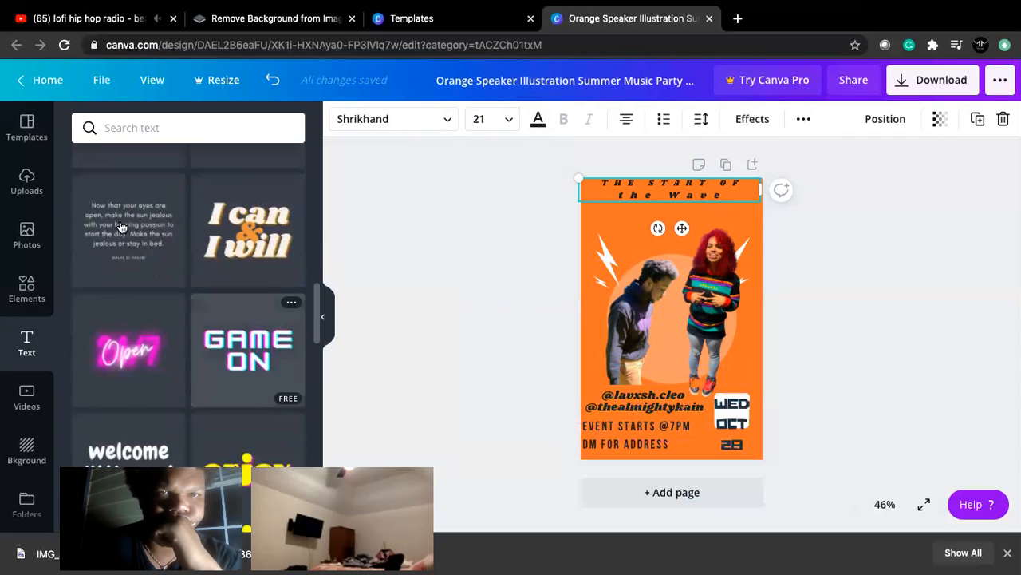
{"action": "left_click", "coordinate": [628, 224]}
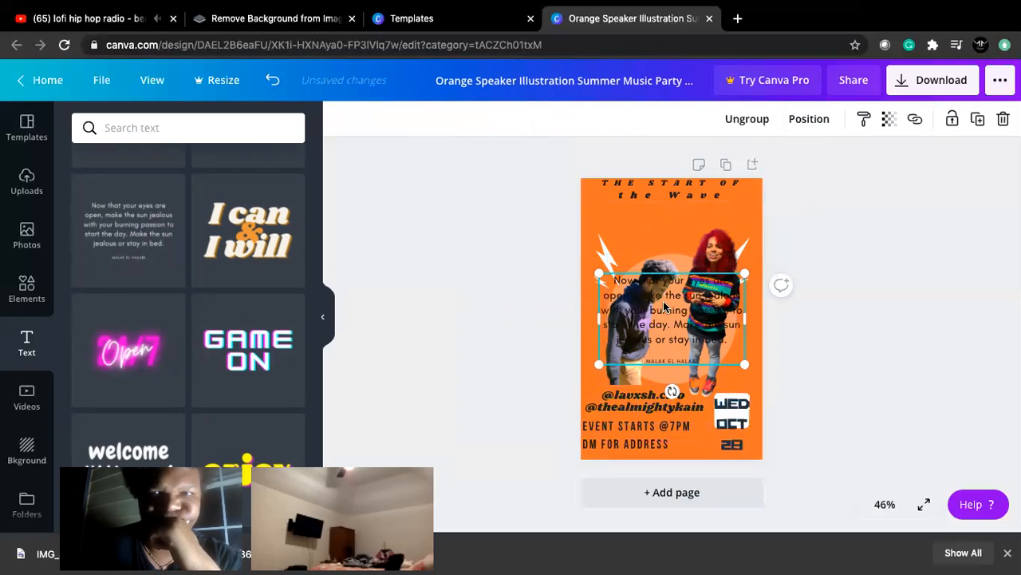
{"action": "left_click", "coordinate": [728, 353]}
{"action": "left_click_drag", "start_coordinate": [646, 313], "coordinate": [626, 220]}
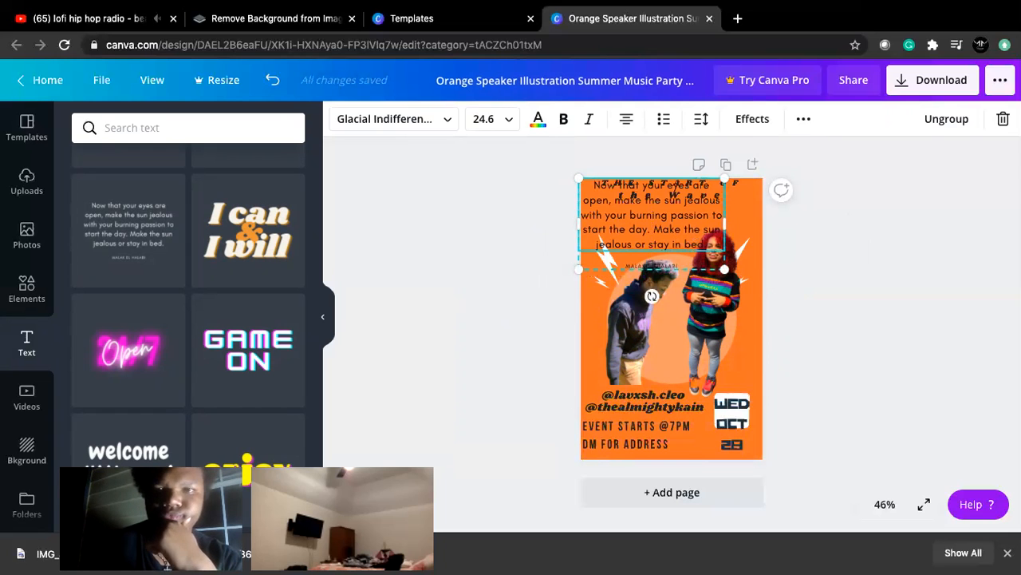
Step: Erase the quote text and retype it to read 'Money n' Minutes.'
{"action": "key", "text": "BackSpace"}
{"action": "key", "text": "BackSpace"}
{"action": "key", "text": "BackSpace"}
{"action": "key", "text": "BackSpace"}
{"action": "key", "text": "BackSpace"}
{"action": "key", "text": "BackSpace"}
{"action": "key", "text": "BackSpace"}
{"action": "key", "text": "BackSpace"}
{"action": "key", "text": "BackSpace"}
{"action": "key", "text": "BackSpace"}
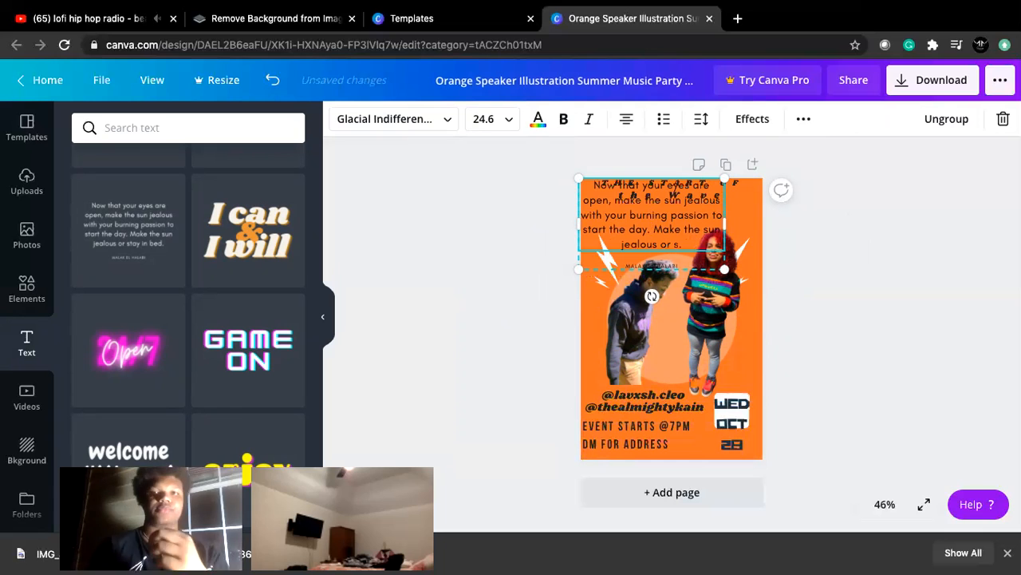
{"action": "key", "text": "BackSpace"}
{"action": "key", "text": "BackSpace"}
{"action": "key", "text": "BackSpace"}
{"action": "key", "text": "BackSpace"}
{"action": "key", "text": "BackSpace"}
{"action": "key", "text": "BackSpace"}
{"action": "key", "text": "BackSpace"}
{"action": "key", "text": "BackSpace"}
{"action": "key", "text": "BackSpace"}
{"action": "key", "text": "BackSpace"}
{"action": "key", "text": "BackSpace"}
{"action": "key", "text": "BackSpace"}
{"action": "key", "text": "BackSpace"}
{"action": "key", "text": "BackSpace"}
{"action": "key", "text": "BackSpace"}
{"action": "key", "text": "BackSpace"}
{"action": "key", "text": "BackSpace"}
{"action": "key", "text": "BackSpace"}
{"action": "key", "text": "BackSpace"}
{"action": "key", "text": "BackSpace"}
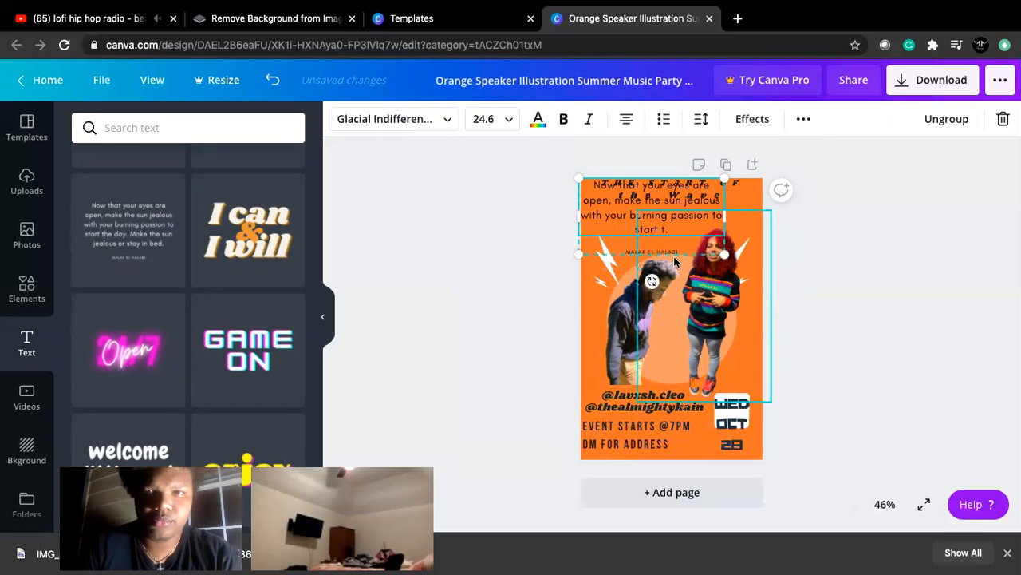
{"action": "key", "text": "BackSpace"}
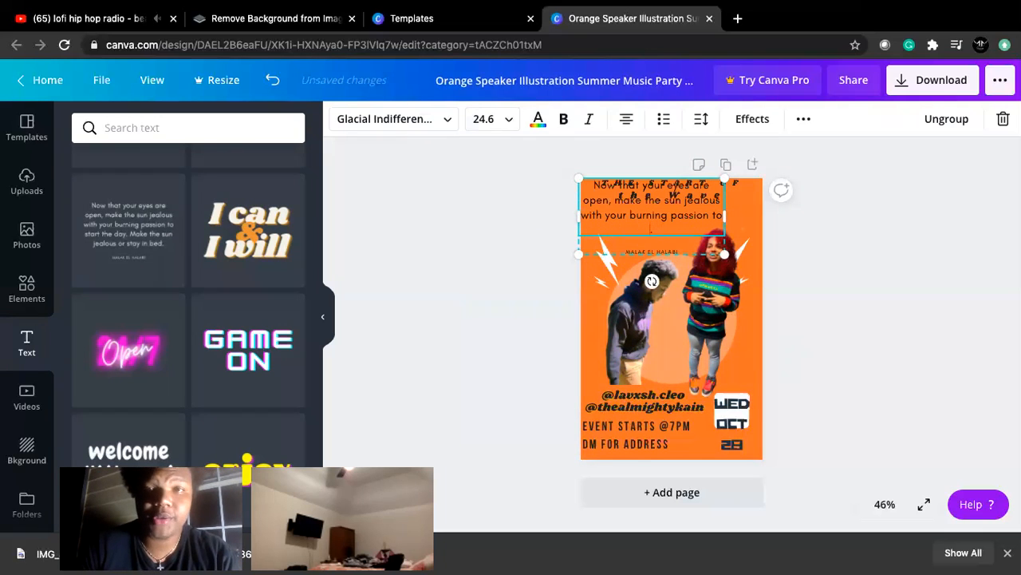
{"action": "key", "text": "BackSpace"}
{"action": "key", "text": "BackSpace"}
{"action": "key", "text": "BackSpace"}
{"action": "key", "text": "BackSpace"}
{"action": "key", "text": "BackSpace"}
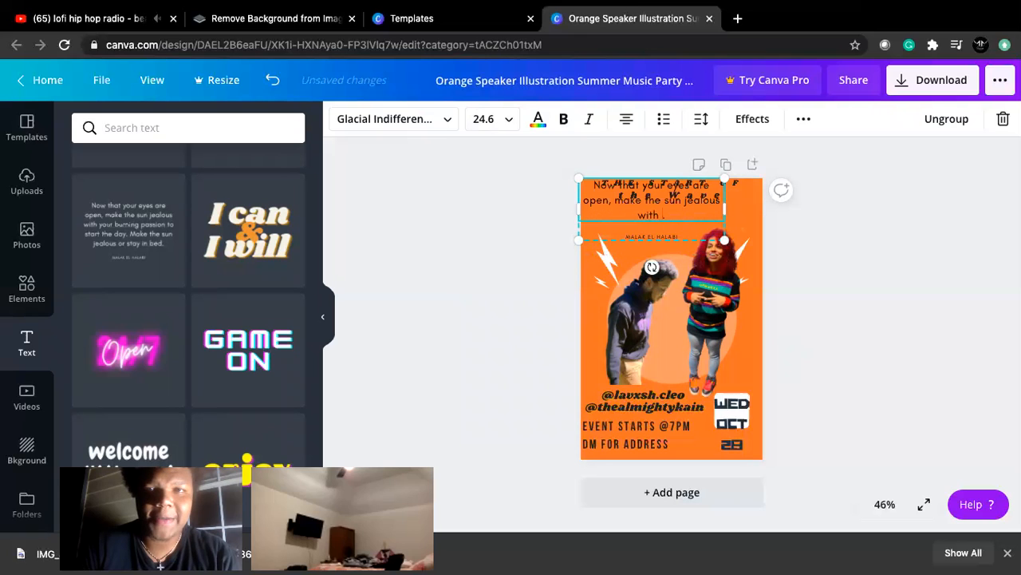
{"action": "key", "text": "BackSpace"}
{"action": "key", "text": "BackSpace"}
{"action": "key", "text": "BackSpace"}
{"action": "key", "text": "BackSpace"}
{"action": "key", "text": "BackSpace"}
{"action": "key", "text": "BackSpace"}
{"action": "key", "text": "BackSpace"}
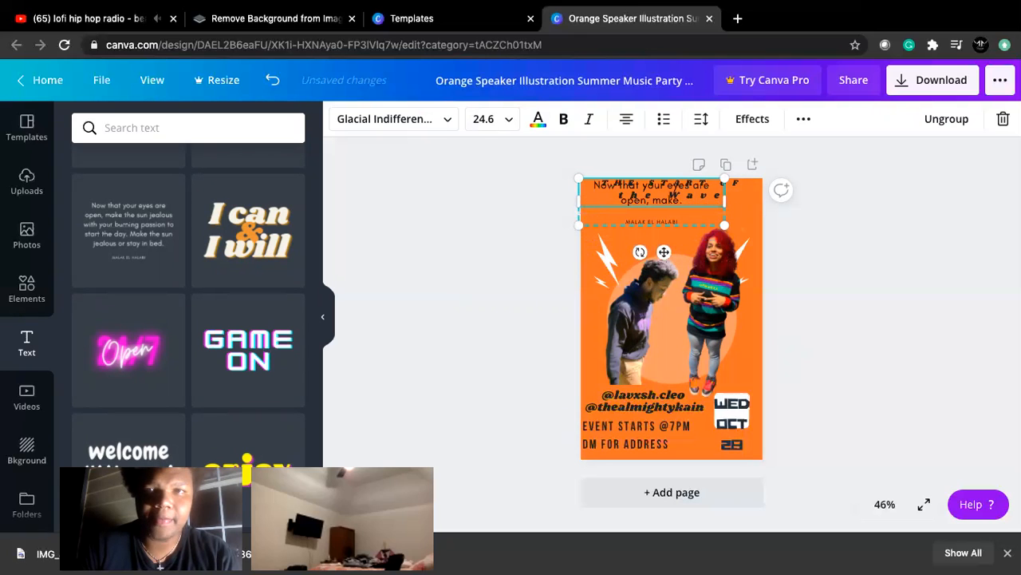
{"action": "key", "text": "BackSpace"}
{"action": "key", "text": "BackSpace"}
{"action": "key", "text": "BackSpace"}
{"action": "key", "text": "BackSpace"}
{"action": "key", "text": "BackSpace"}
{"action": "key", "text": "BackSpace"}
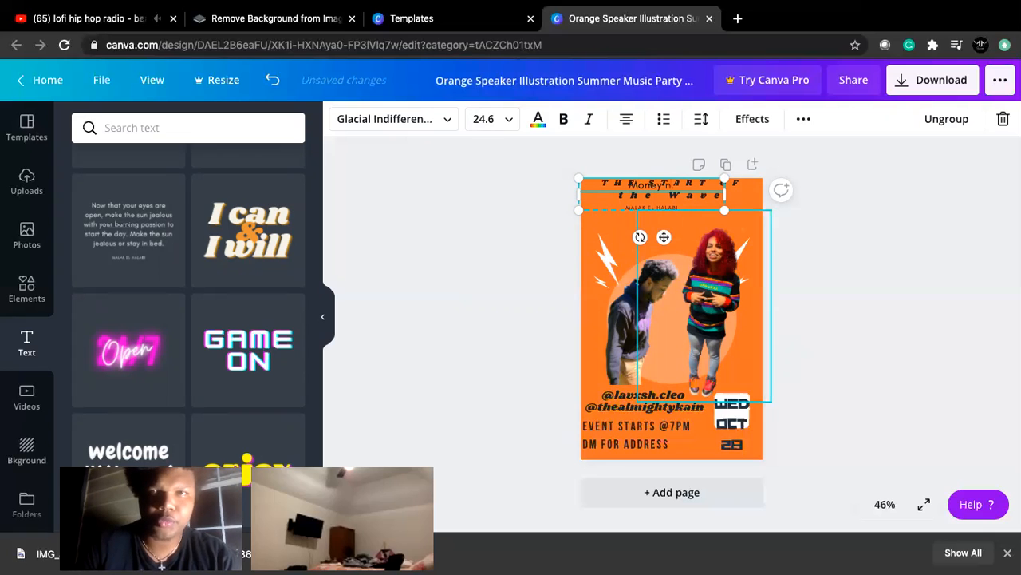
{"action": "type", "text": "Minutes"}
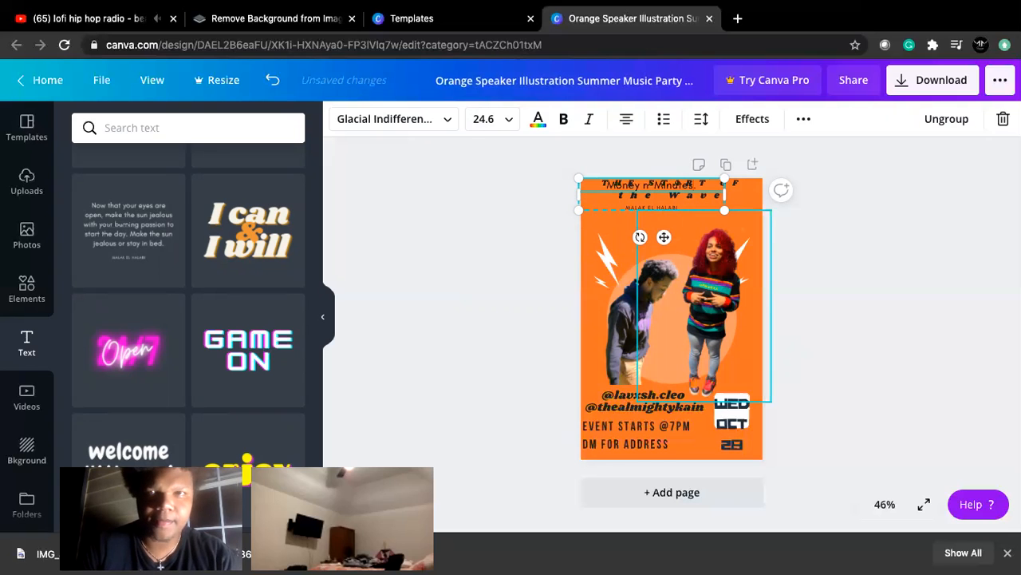
Step: Color the 'Money n' Minutes.' subline red and move it just below the title
{"action": "left_click", "coordinate": [538, 120]}
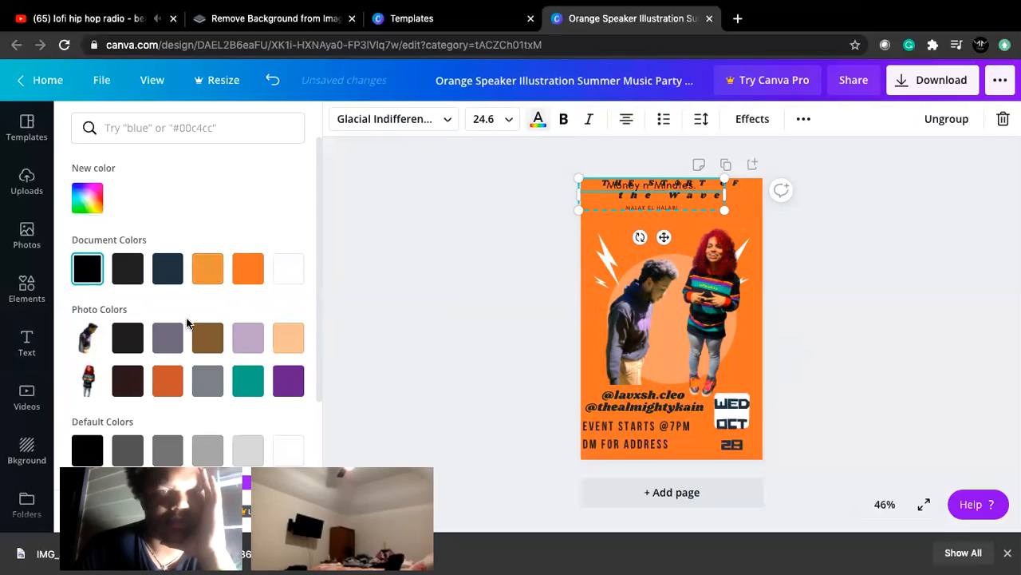
{"action": "scroll", "coordinate": [186, 322], "scroll_direction": "down", "scroll_amount": 3}
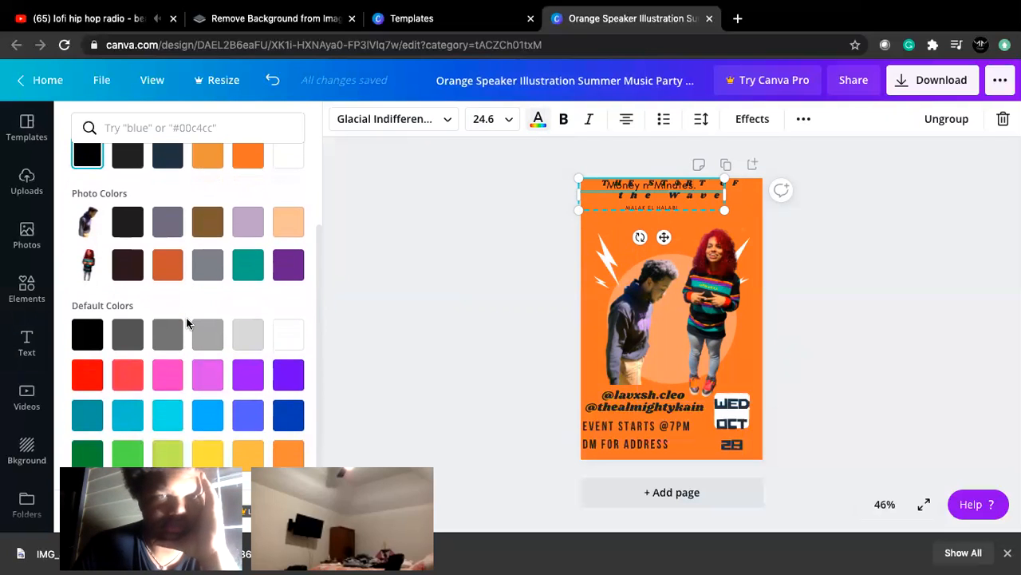
{"action": "left_click", "coordinate": [77, 388]}
{"action": "left_click_drag", "start_coordinate": [633, 182], "coordinate": [621, 201]}
{"action": "left_click", "coordinate": [616, 213]}
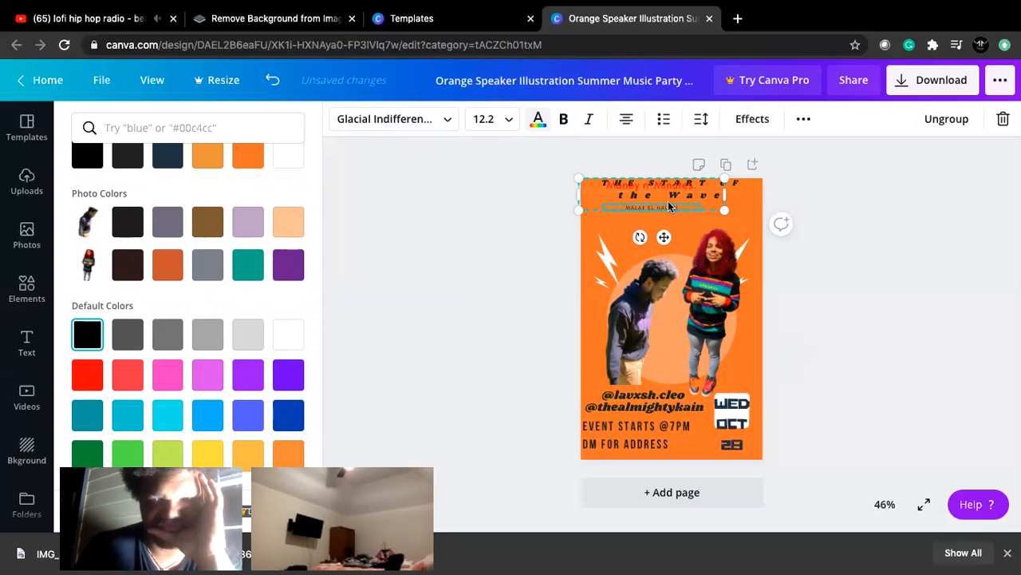
{"action": "left_click", "coordinate": [669, 206]}
{"action": "left_click_drag", "start_coordinate": [662, 217], "coordinate": [692, 209]}
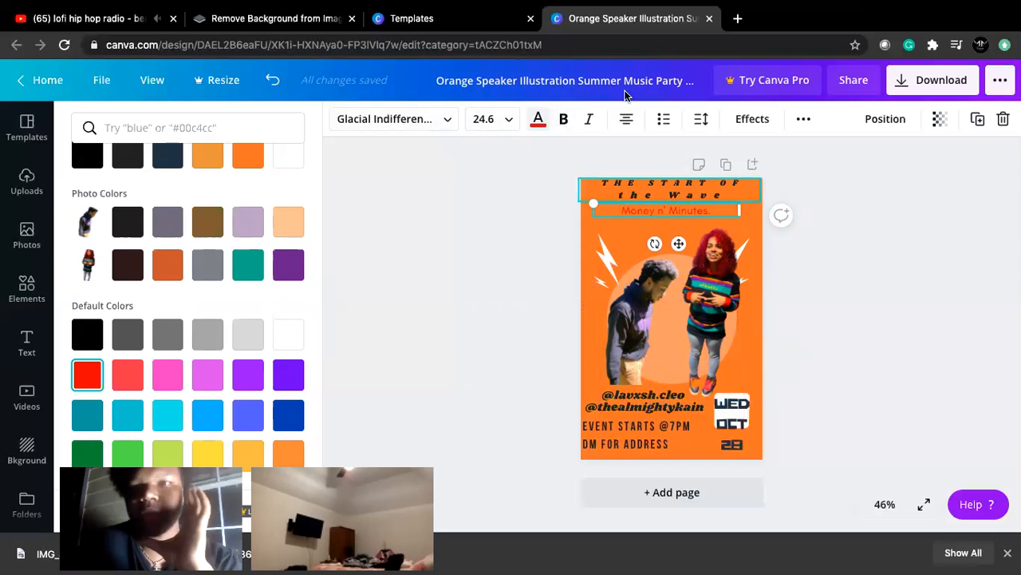
Step: Cycle the subline's list marker from bullet to numbered to none
{"action": "left_click", "coordinate": [661, 121]}
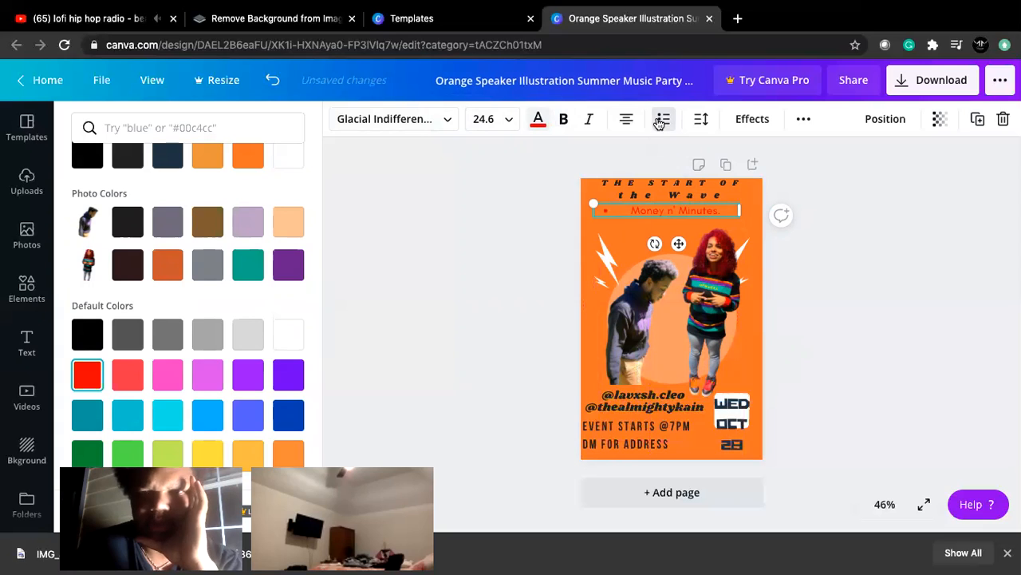
{"action": "left_click", "coordinate": [661, 120]}
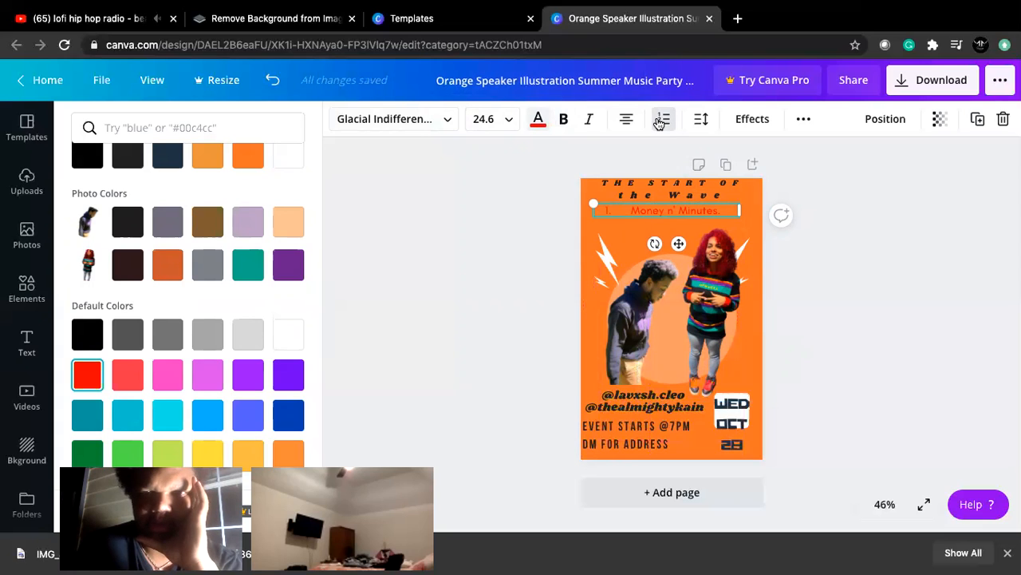
{"action": "left_click", "coordinate": [660, 120]}
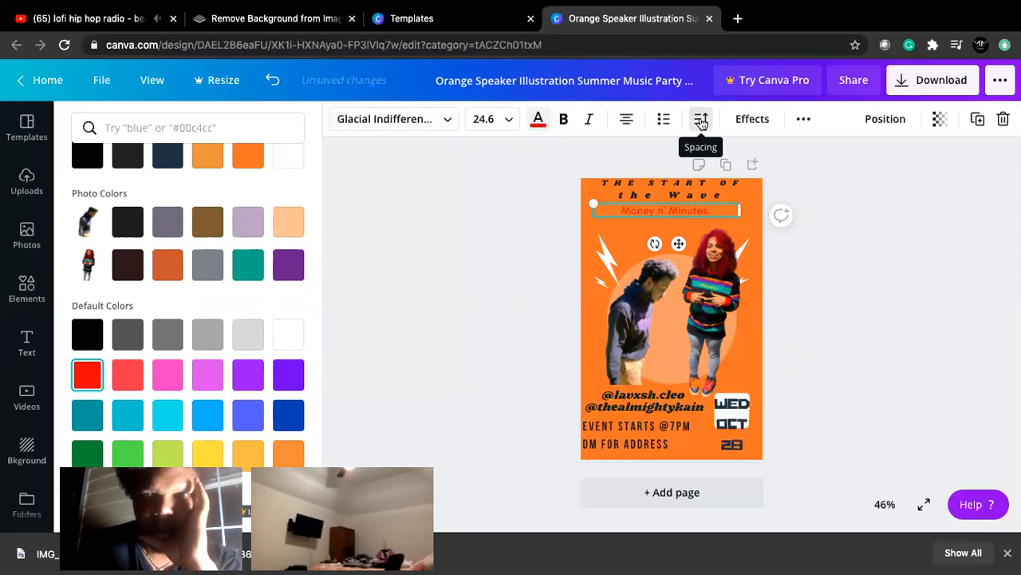
{"action": "left_click", "coordinate": [752, 119]}
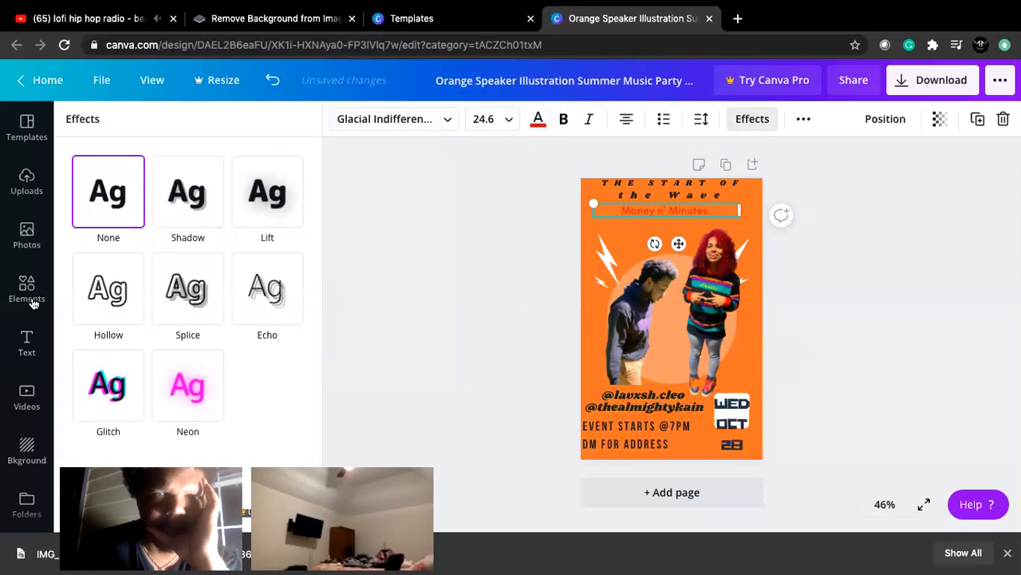
Step: Apply the Echo effect at offset 21 and direction -25, then deselect the subline
{"action": "left_click", "coordinate": [267, 289]}
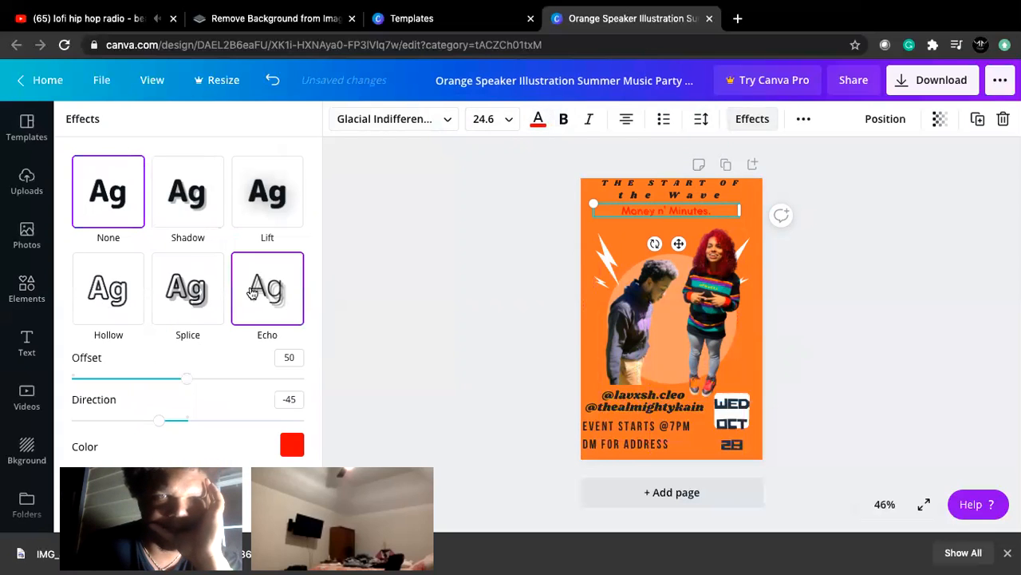
{"action": "mouse_move", "coordinate": [189, 382]}
{"action": "left_mouse_down"}
{"action": "mouse_move", "coordinate": [124, 377]}
{"action": "mouse_move", "coordinate": [187, 378]}
{"action": "left_mouse_up"}
{"action": "left_click_drag", "start_coordinate": [236, 406], "coordinate": [121, 360]}
{"action": "mouse_move", "coordinate": [157, 421]}
{"action": "left_mouse_down"}
{"action": "mouse_move", "coordinate": [125, 421]}
{"action": "mouse_move", "coordinate": [296, 419]}
{"action": "mouse_move", "coordinate": [172, 409]}
{"action": "left_mouse_up"}
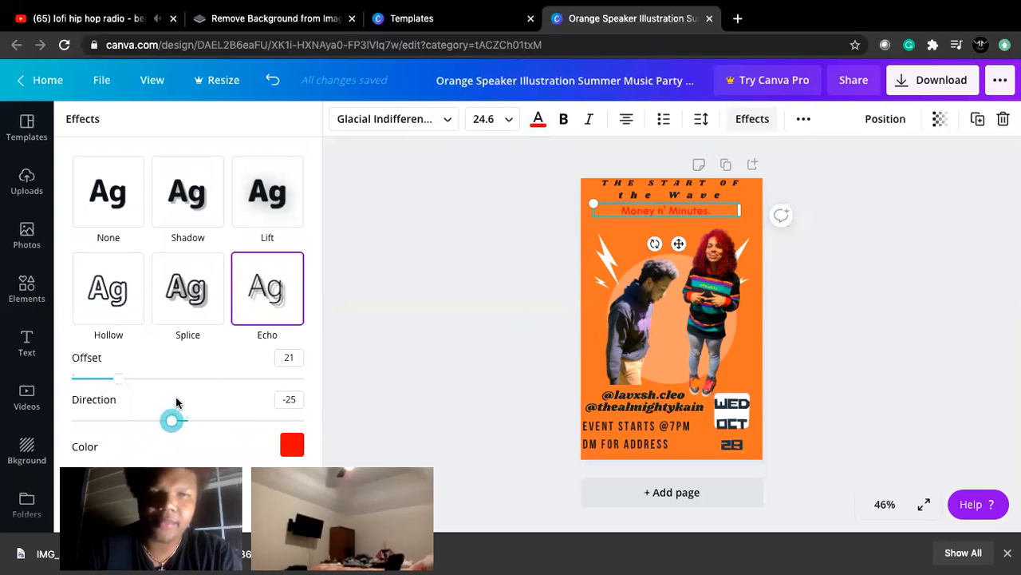
{"action": "key", "text": "Escape"}
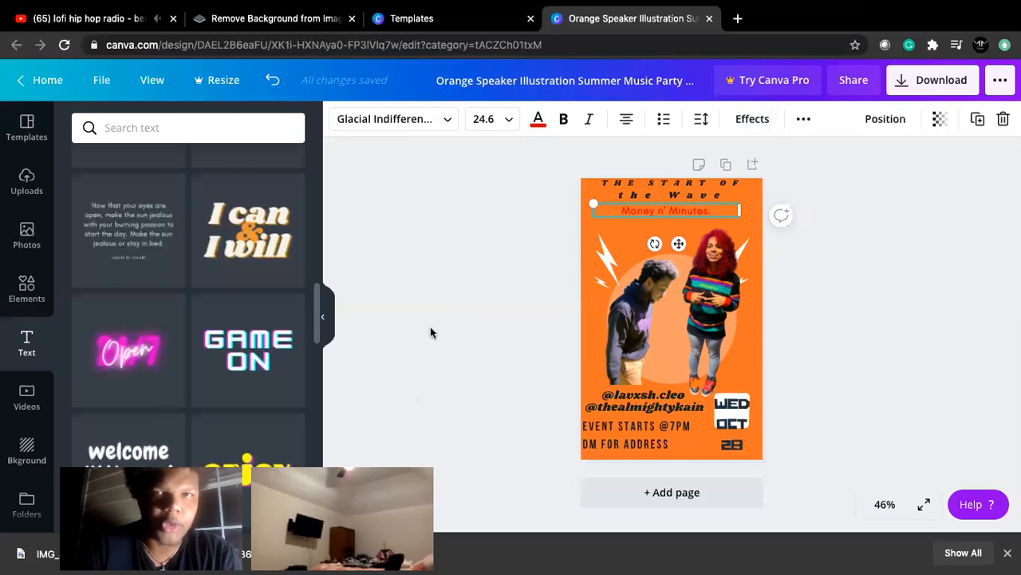
{"action": "key", "text": "Escape"}
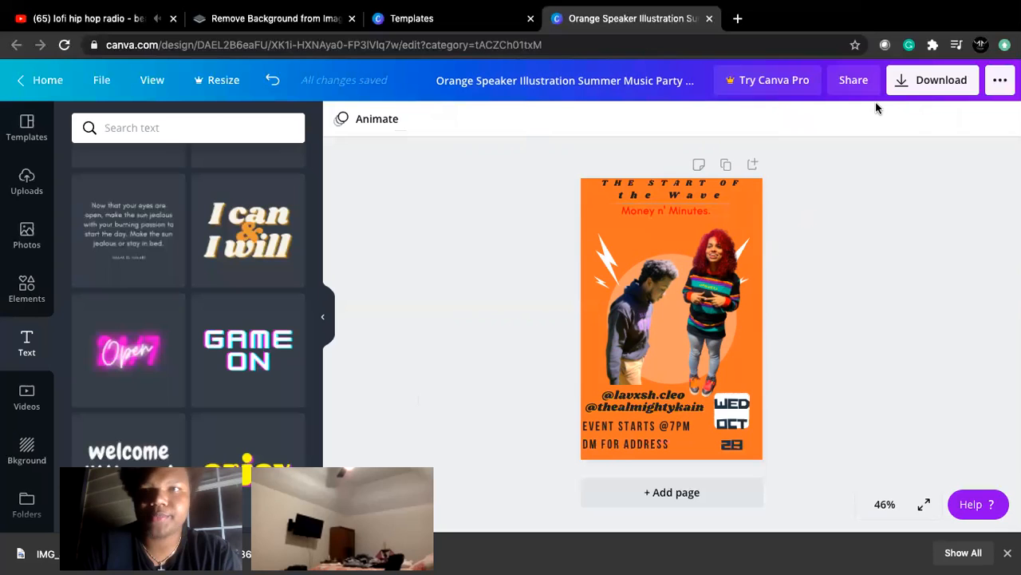
Step: Download the flyer as a 1294 × 2000 px PNG and reveal it in Finder
{"action": "left_click", "coordinate": [932, 83]}
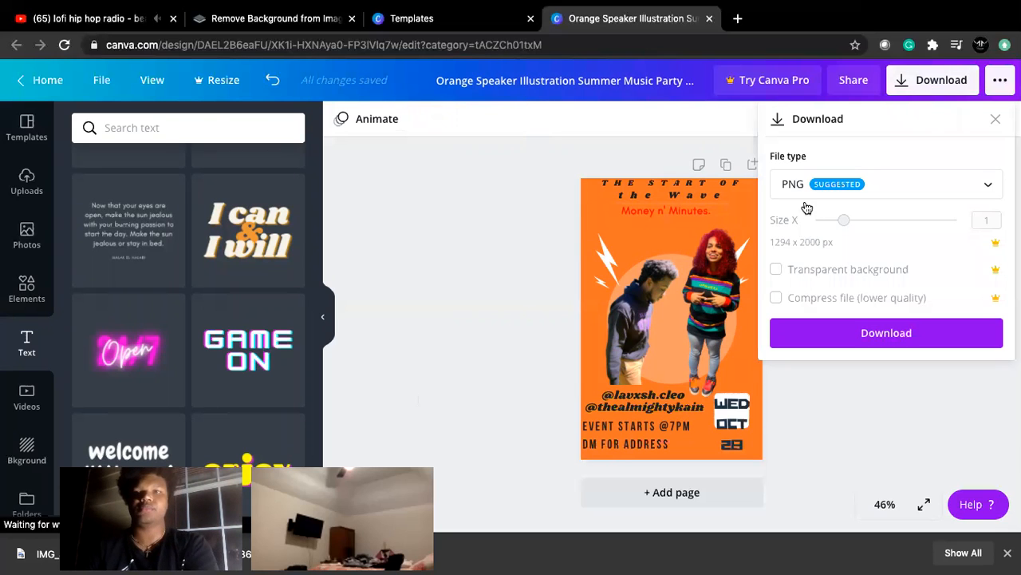
{"action": "left_click", "coordinate": [806, 189]}
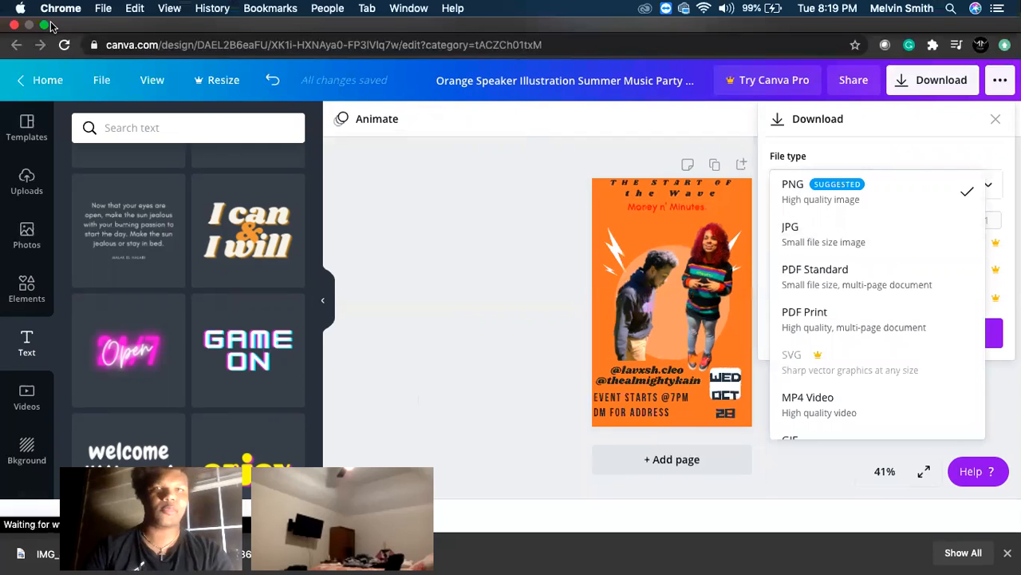
{"action": "left_click", "coordinate": [51, 27]}
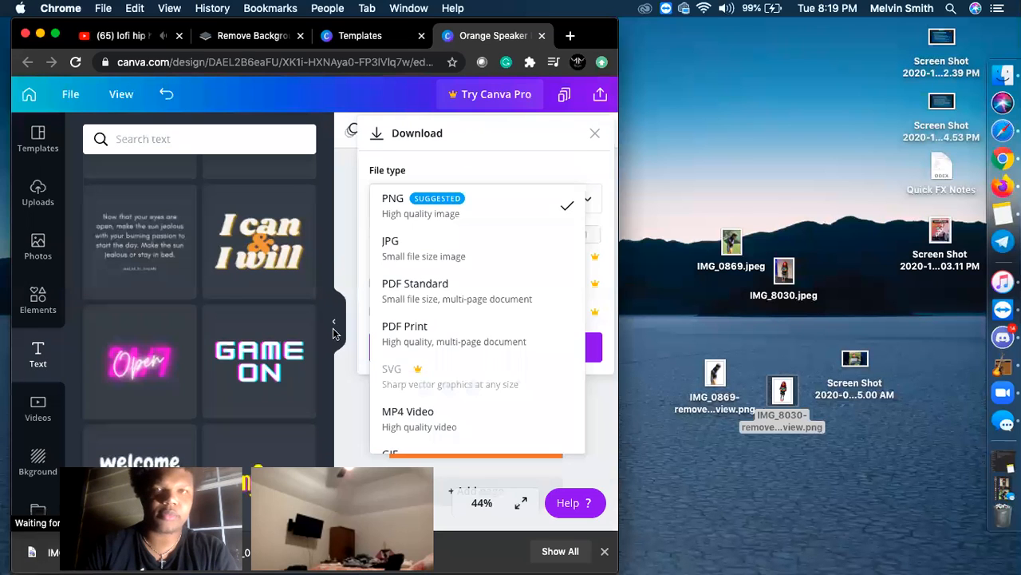
{"action": "left_click", "coordinate": [461, 209]}
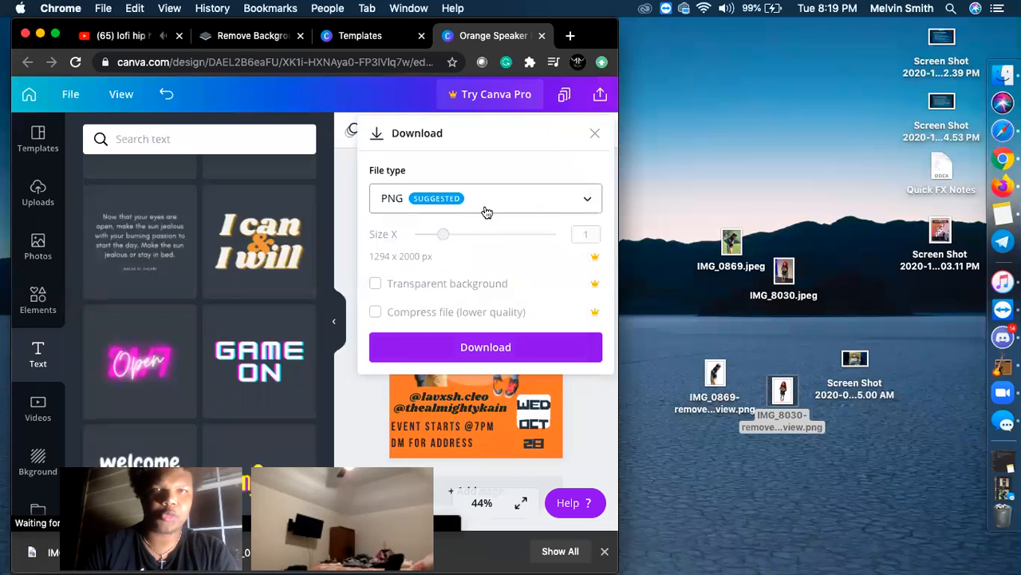
{"action": "left_click", "coordinate": [479, 347]}
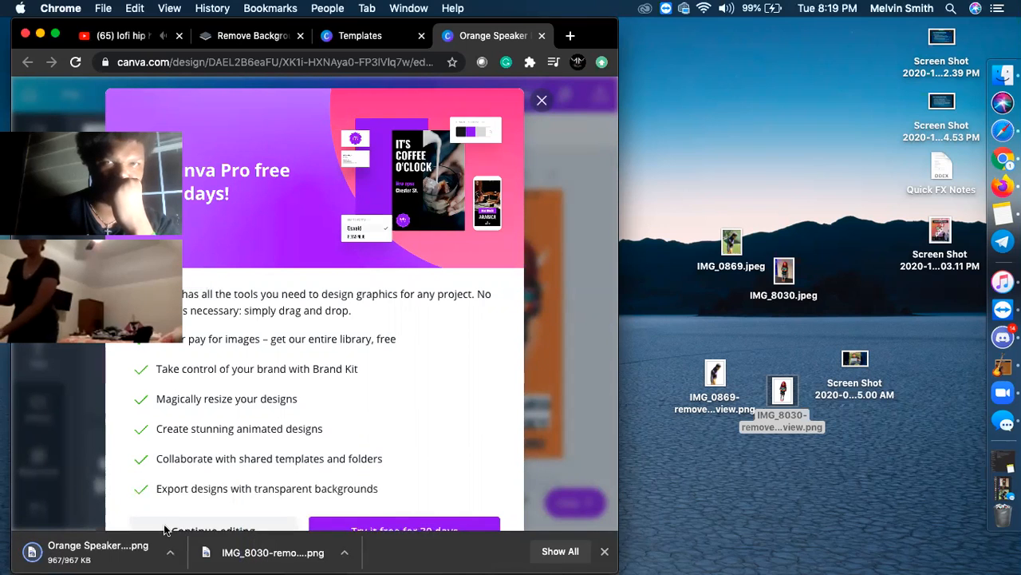
{"action": "left_click", "coordinate": [170, 552]}
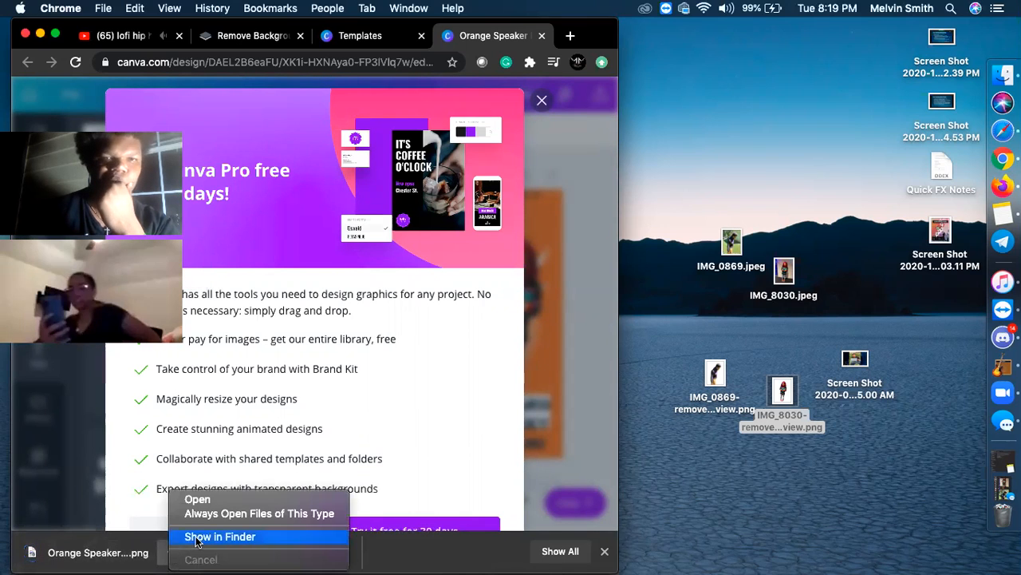
{"action": "left_click", "coordinate": [197, 541]}
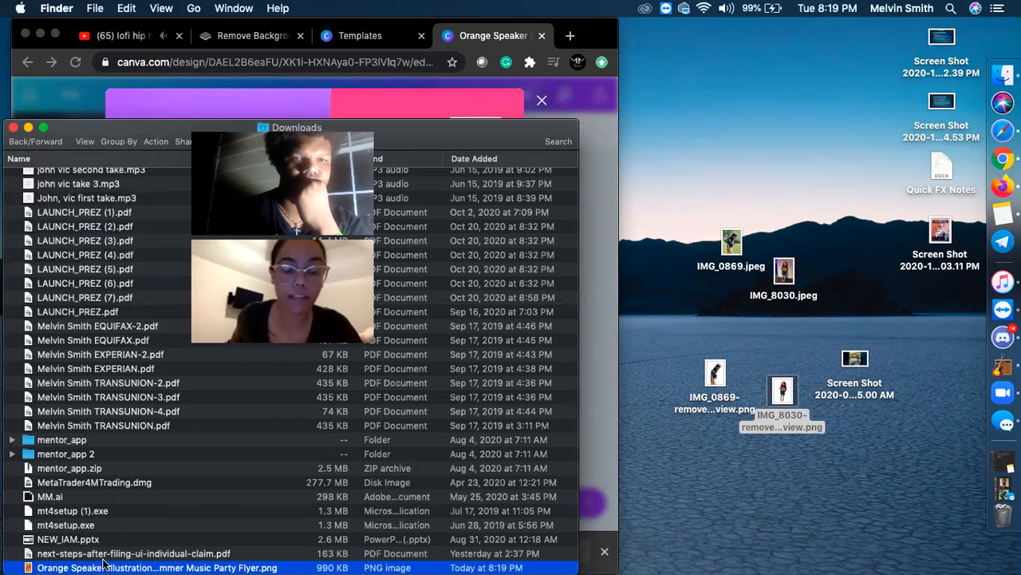
Step: Copy the flyer PNG to the desktop, minimize Chrome, close Downloads, and open the PNG
{"action": "left_click_drag", "start_coordinate": [105, 563], "coordinate": [685, 142]}
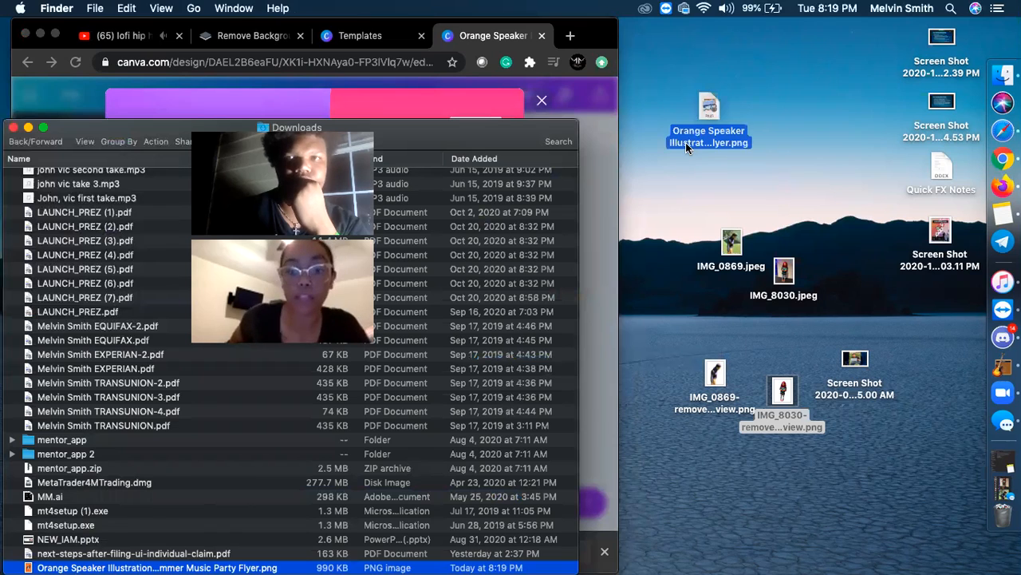
{"action": "left_click", "coordinate": [41, 36]}
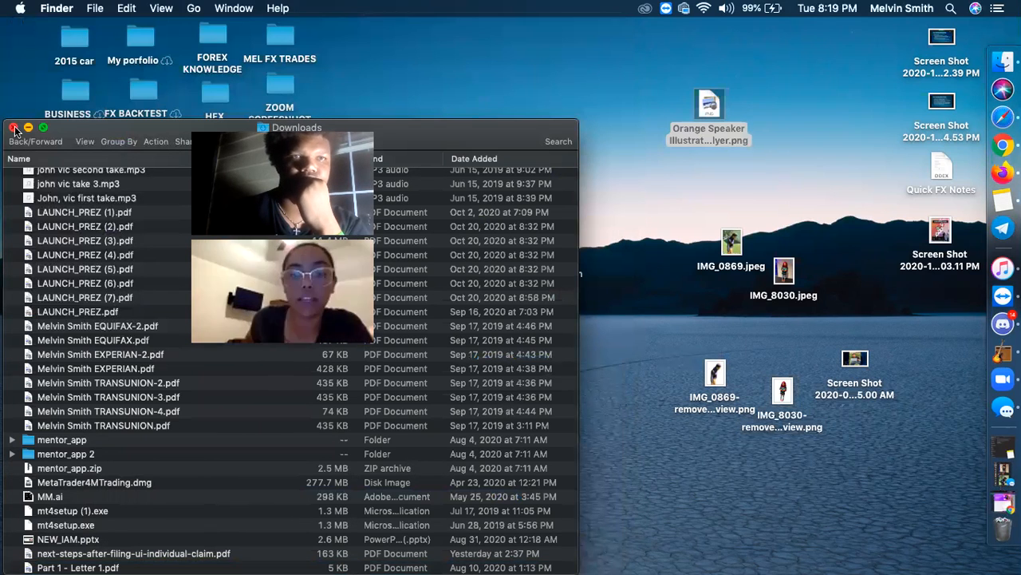
{"action": "left_click", "coordinate": [14, 129]}
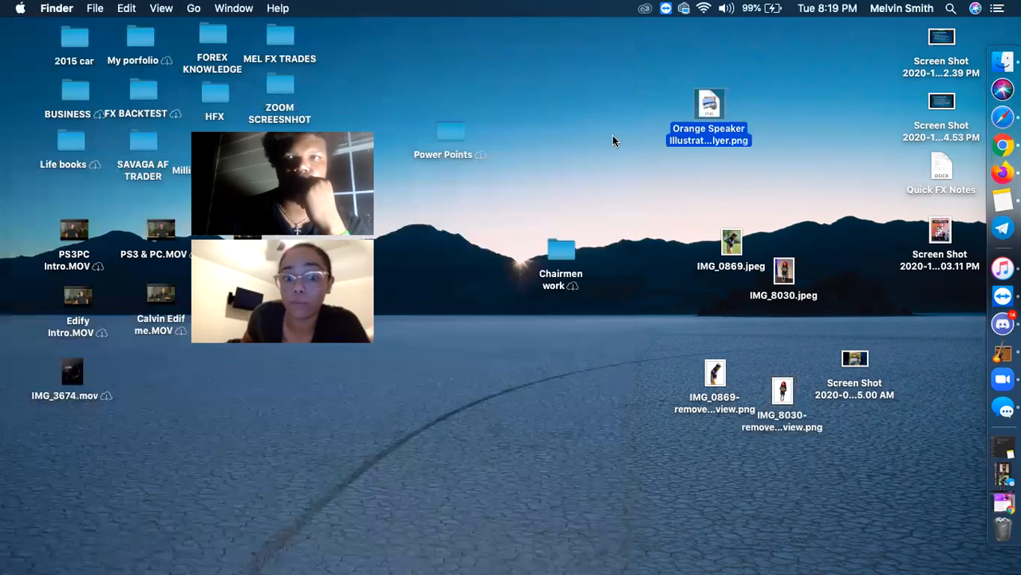
{"action": "double_click", "coordinate": [709, 106]}
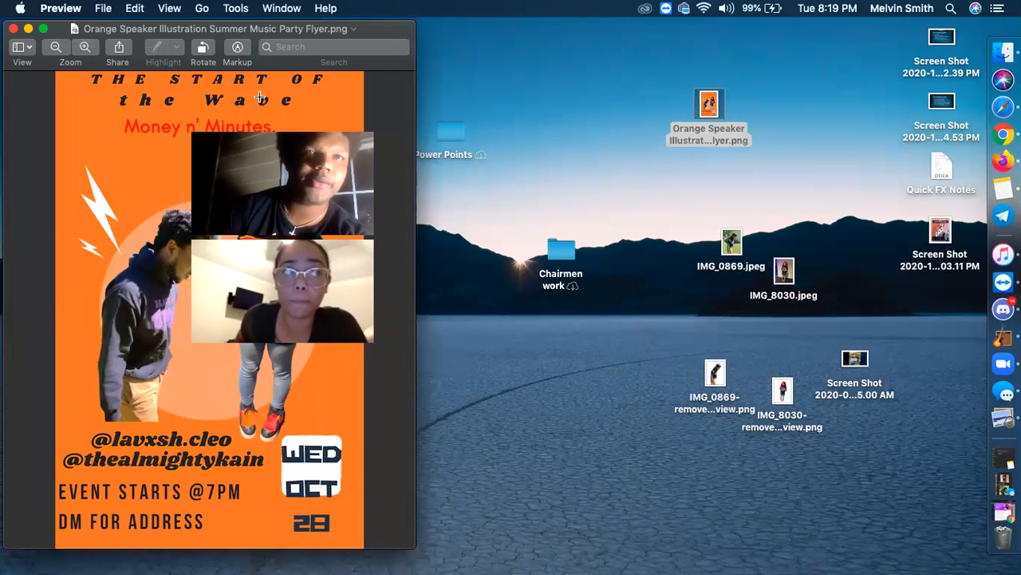
Step: View the flyer PNG full screen in Preview, then return it to a regular window
{"action": "left_click", "coordinate": [43, 28]}
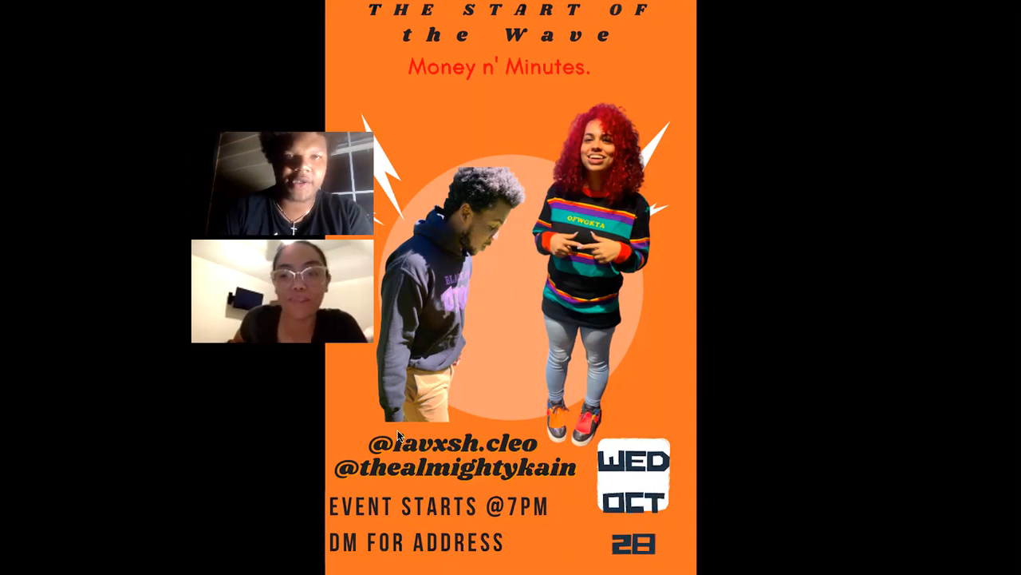
{"action": "mouse_move", "coordinate": [221, 6]}
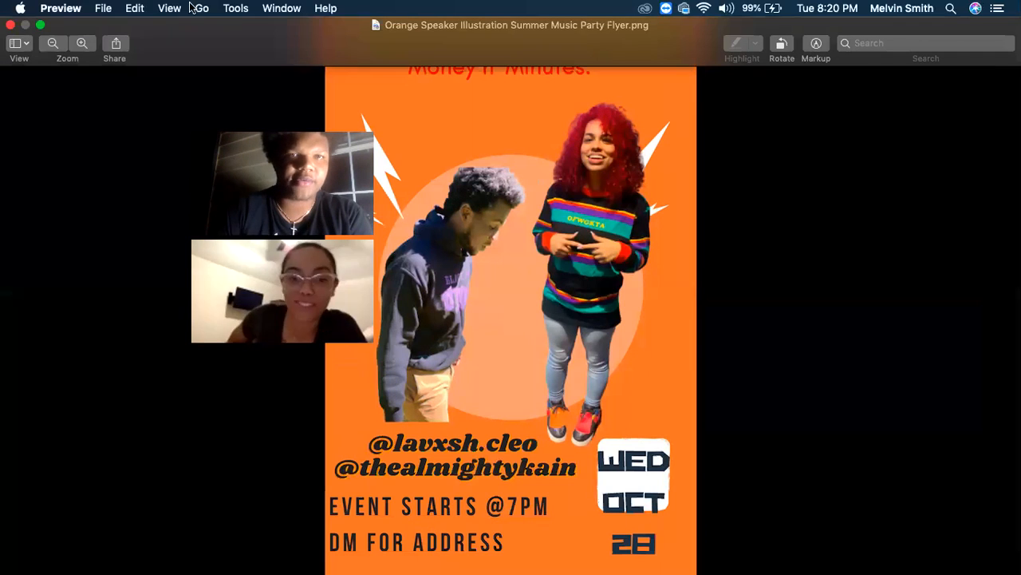
{"action": "left_click", "coordinate": [43, 26]}
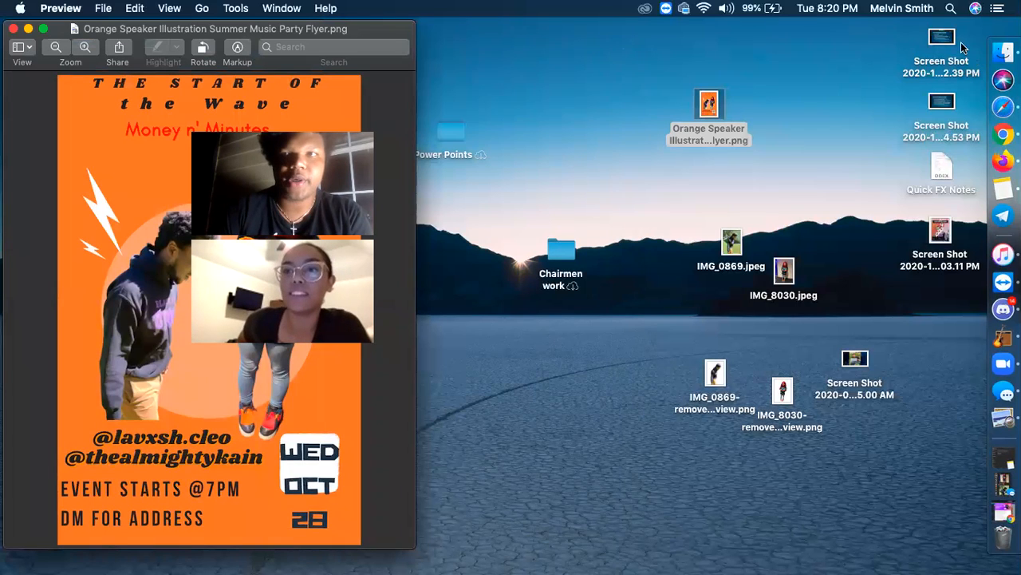